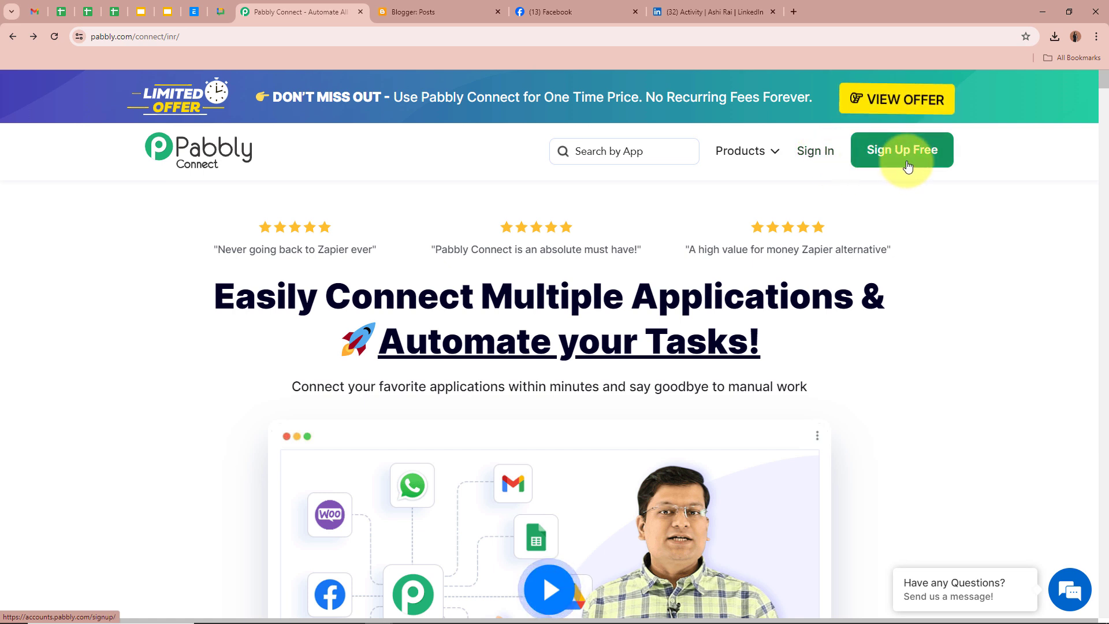
Sign in to the Pabbly account and open the Pabbly Connect dashboard.
left_click(806, 155)
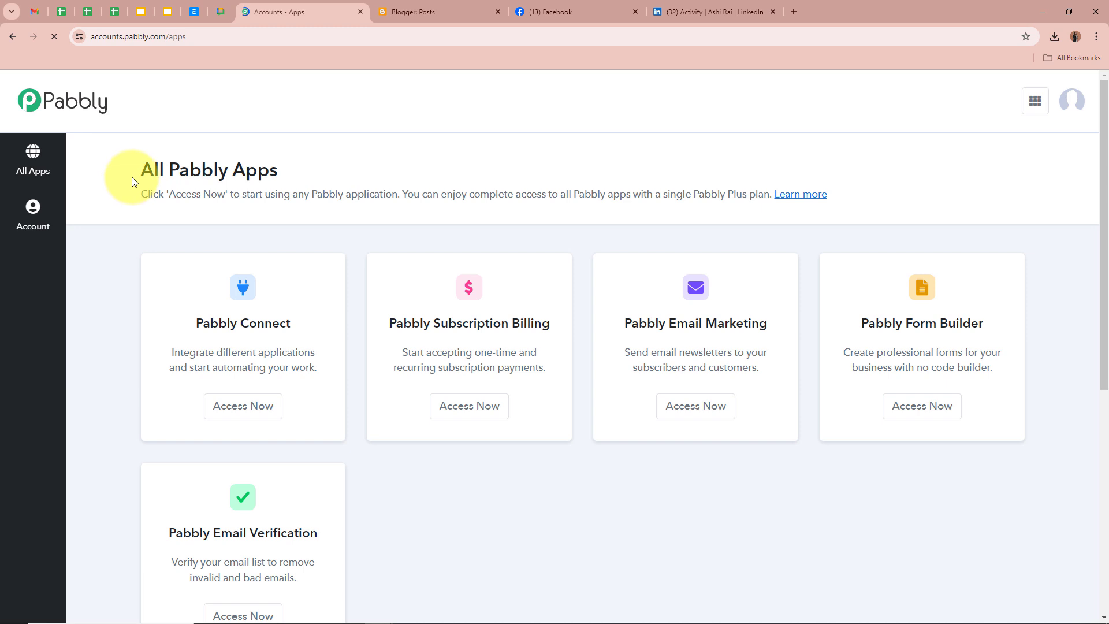
left_click_drag(132, 177, 401, 178)
left_click(400, 177)
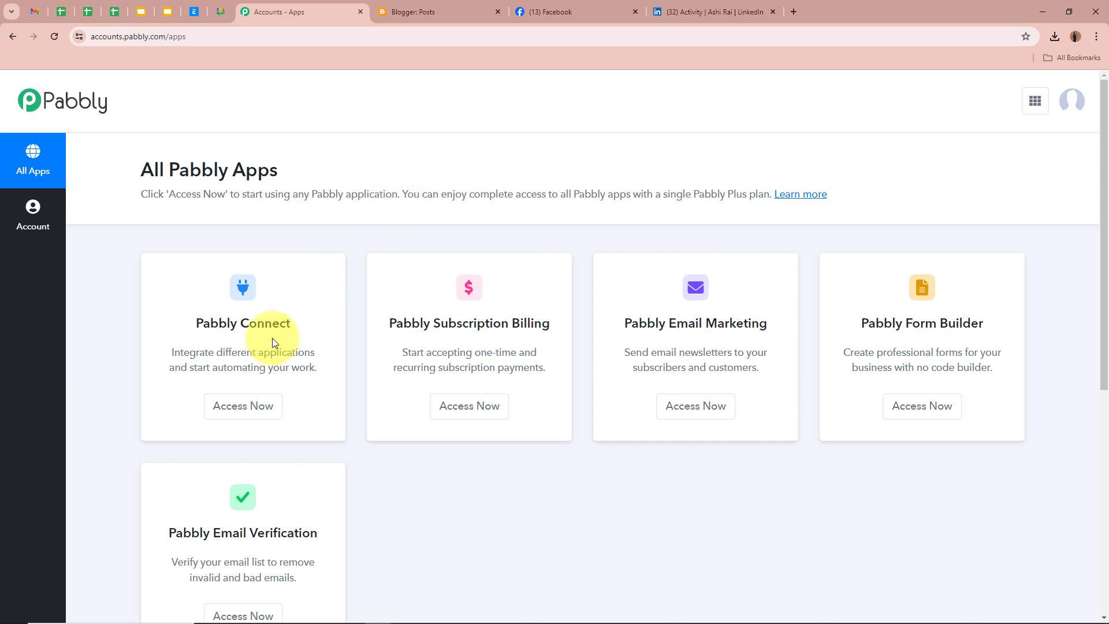
left_click(247, 406)
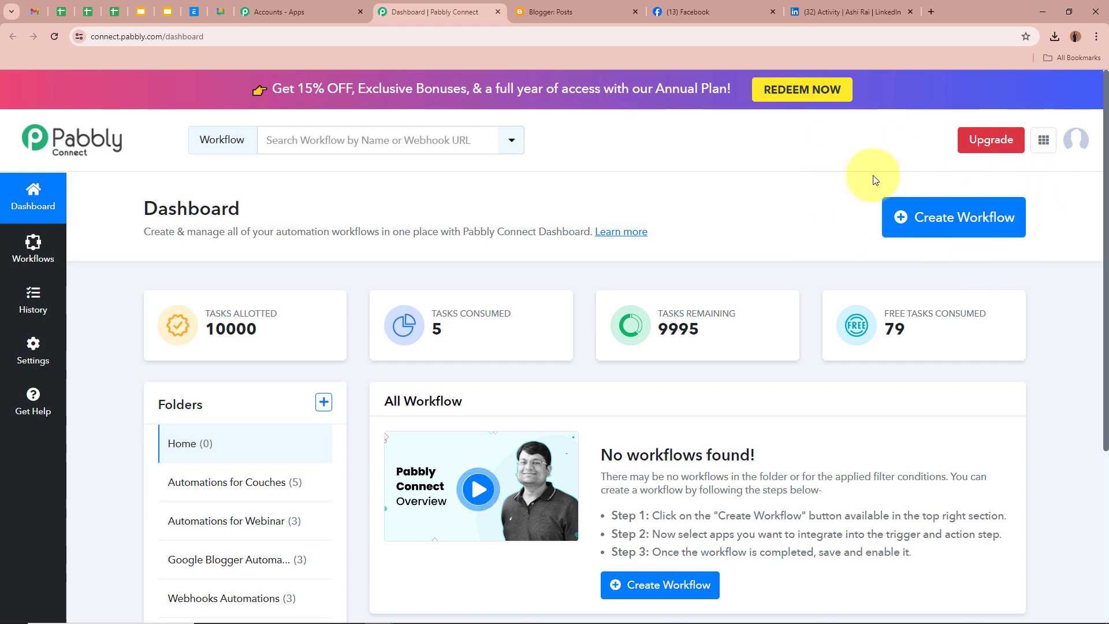
Start a new workflow and name it "Automatically Share Blogger Posts to Social Media Platforms".
left_click(946, 224)
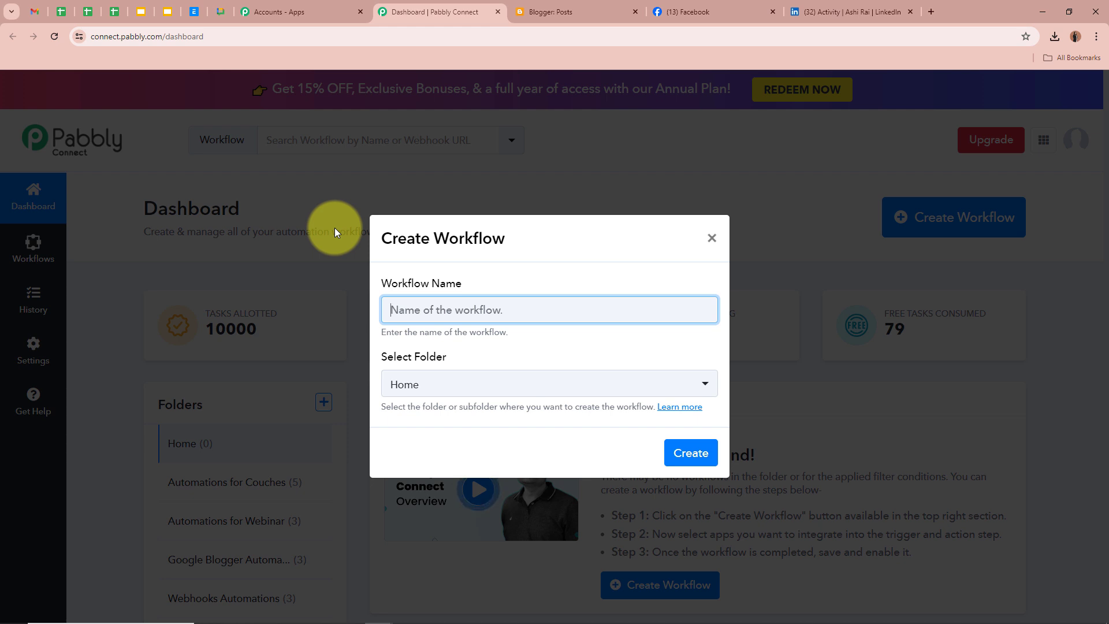
type("Automatically Share Blogger Posts to Social Media Platforms")
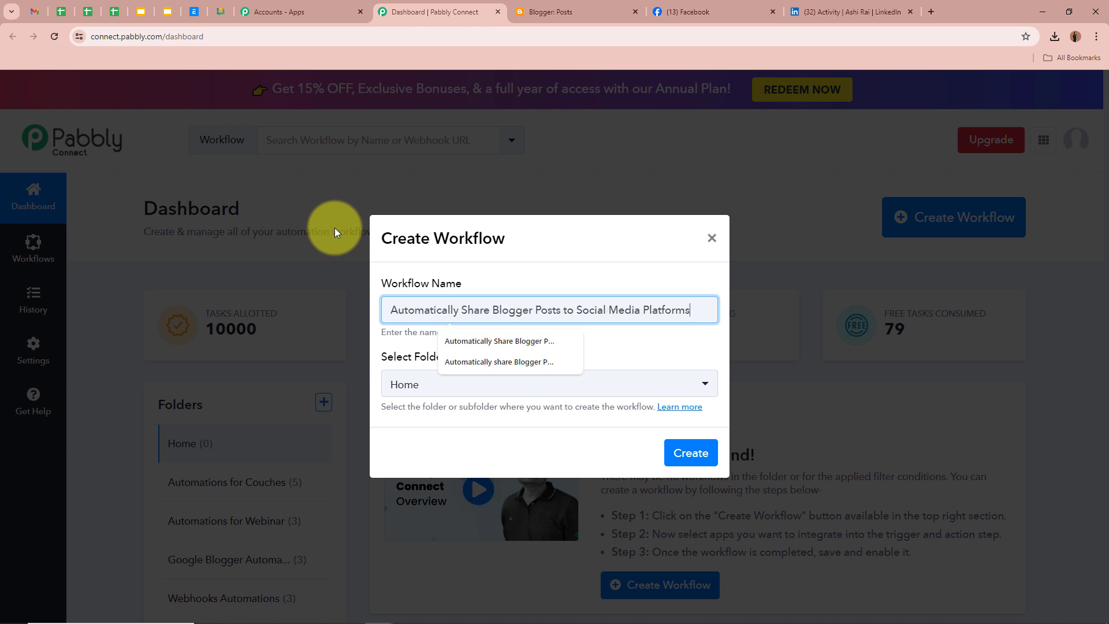
left_click(564, 285)
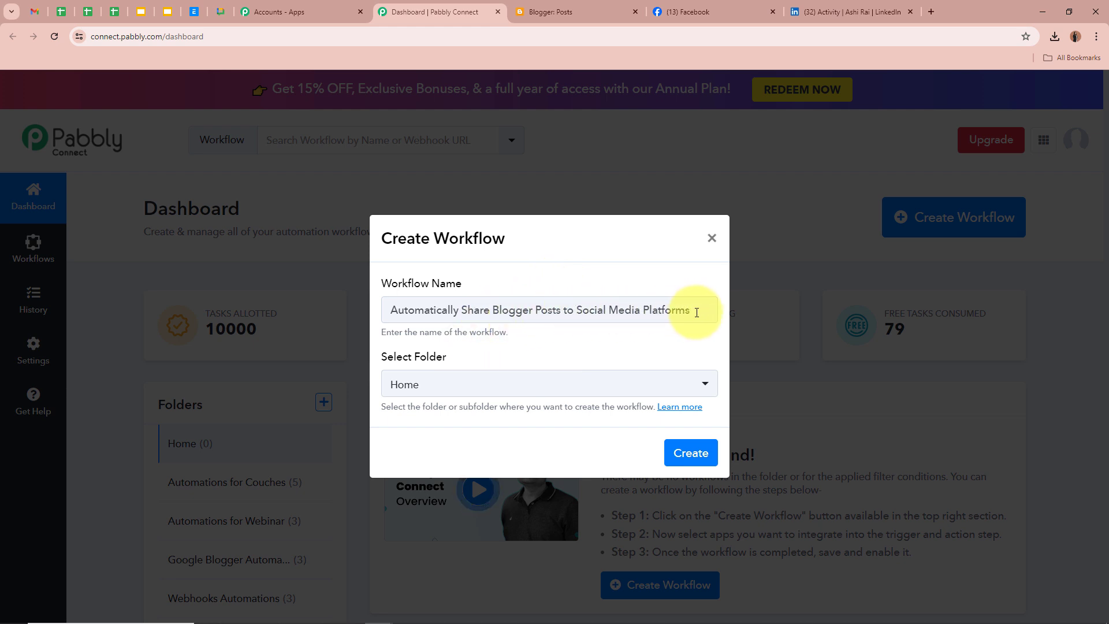
left_click_drag(695, 311, 294, 308)
left_click(667, 356)
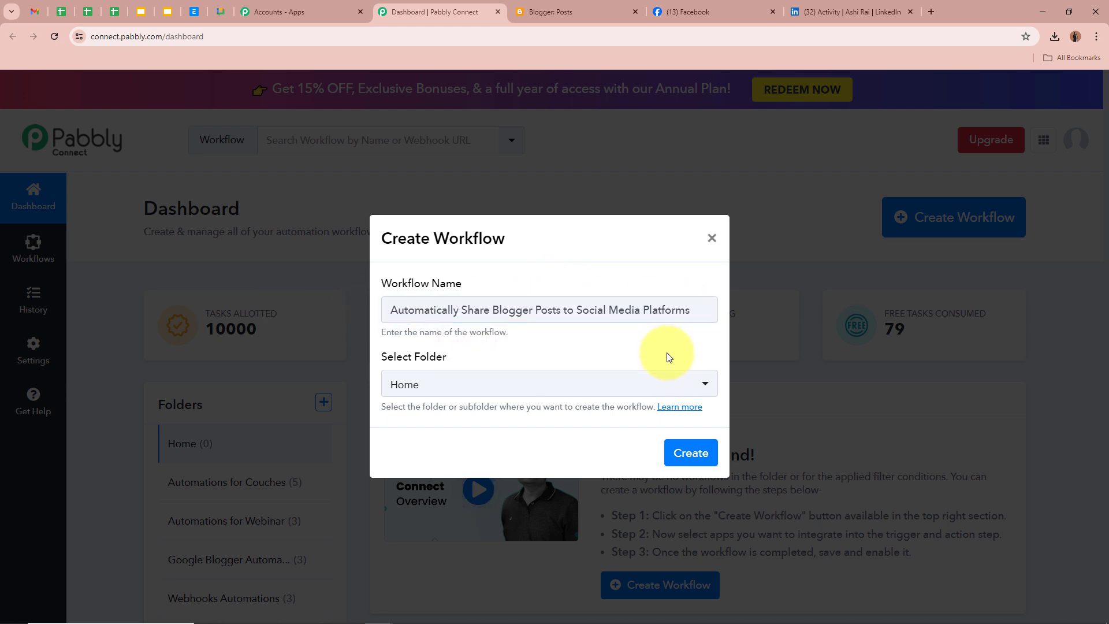
left_click_drag(528, 353, 378, 231)
left_click(501, 360)
left_click(495, 354)
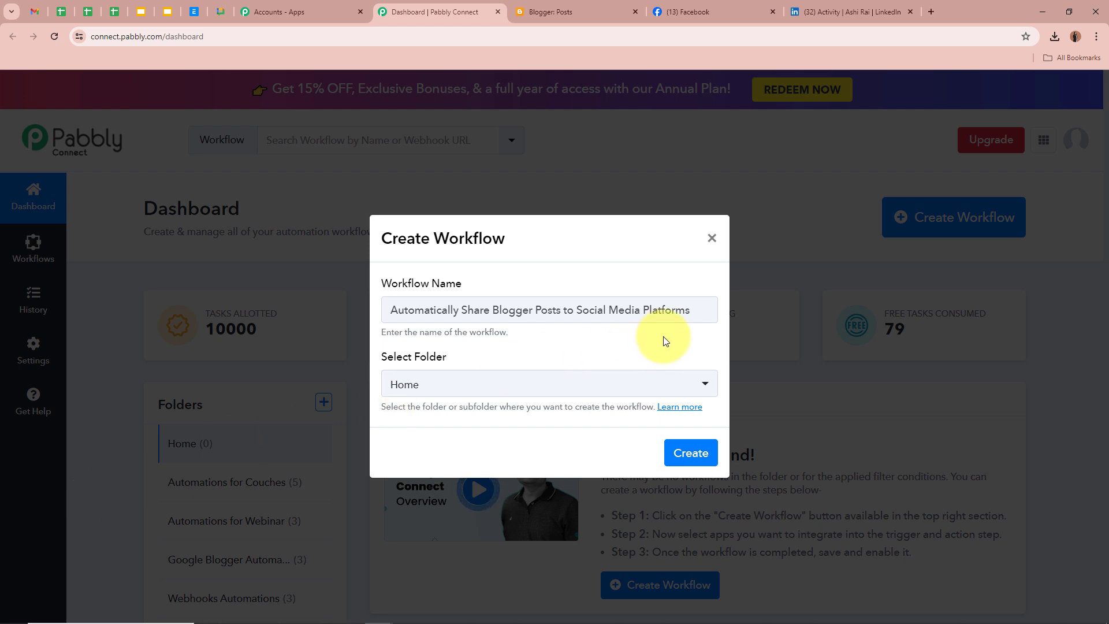
left_click_drag(690, 312, 640, 345)
left_click(641, 347)
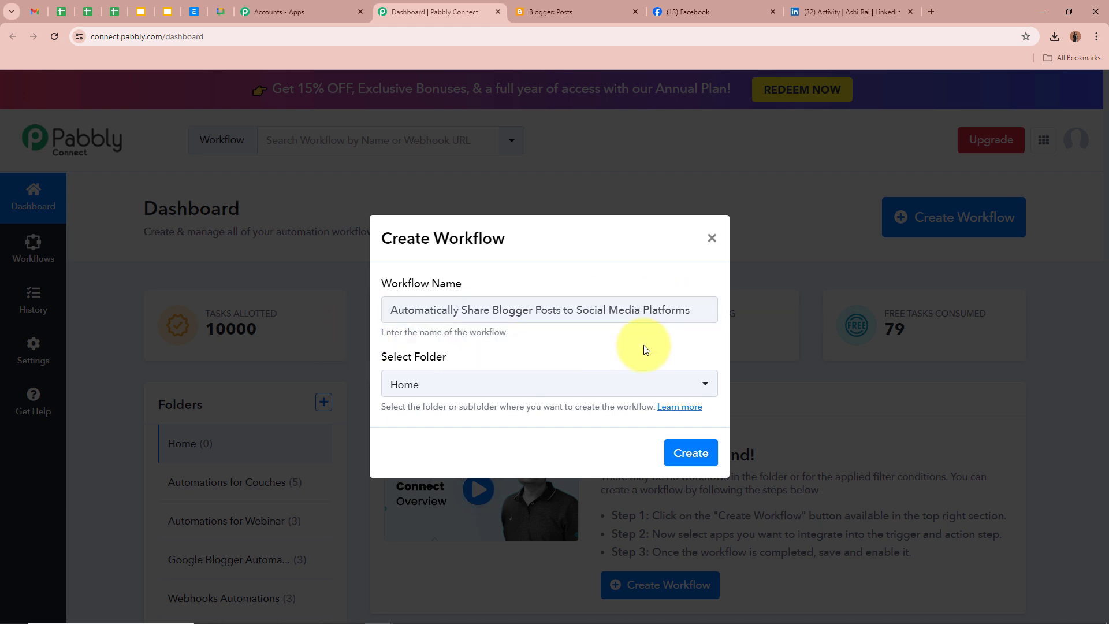
Choose the folder Google Blogger Automations for the workflow and create it.
left_click(655, 381)
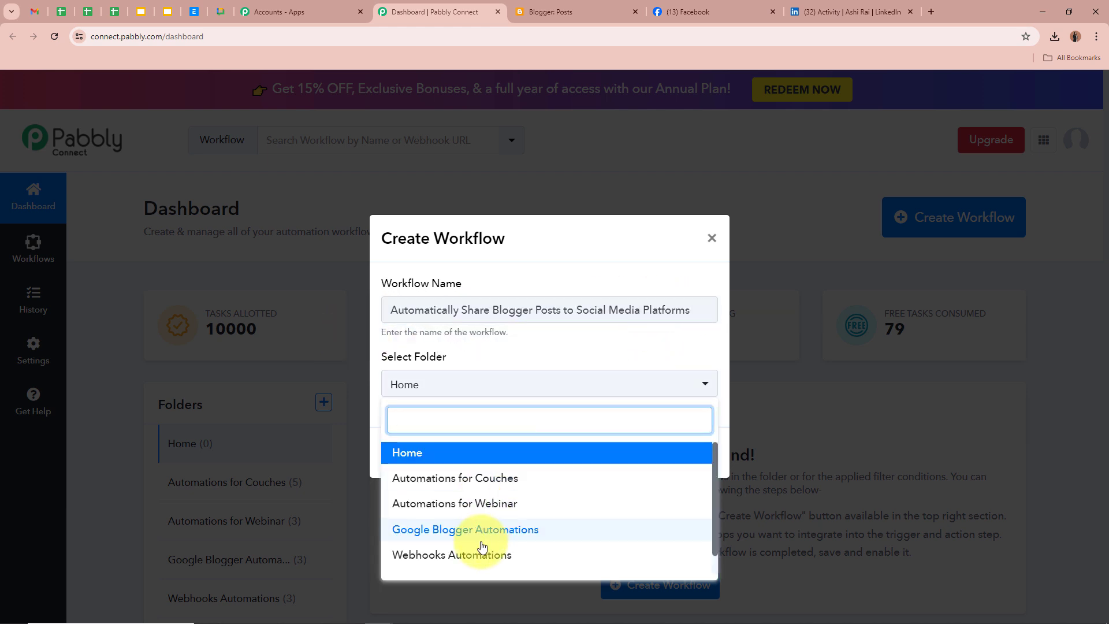
left_click(470, 529)
left_click(472, 459)
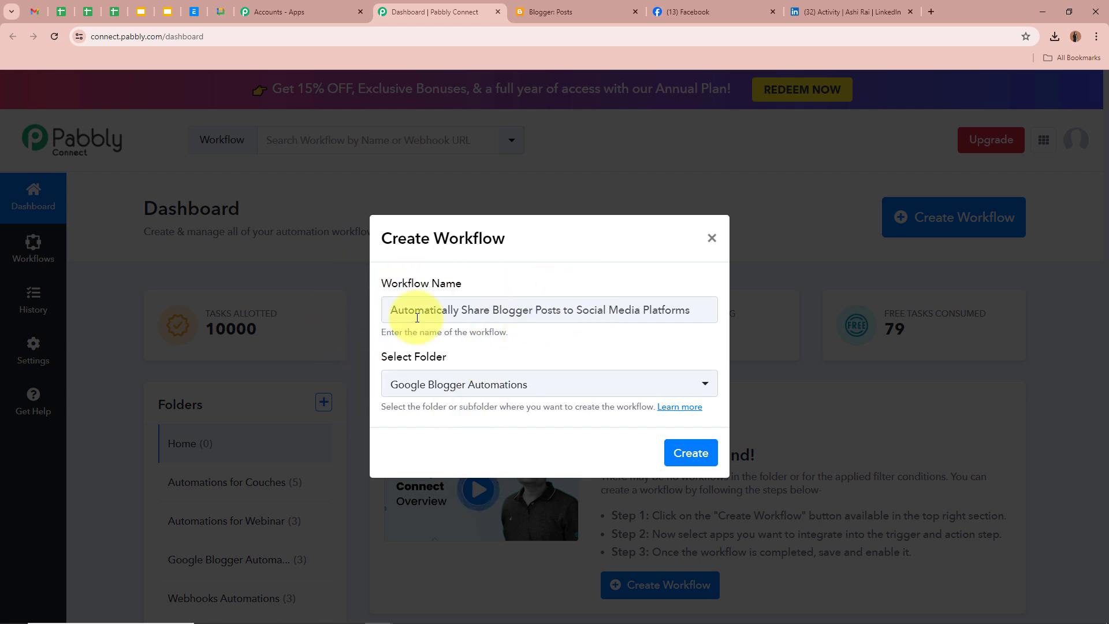
left_click(698, 453)
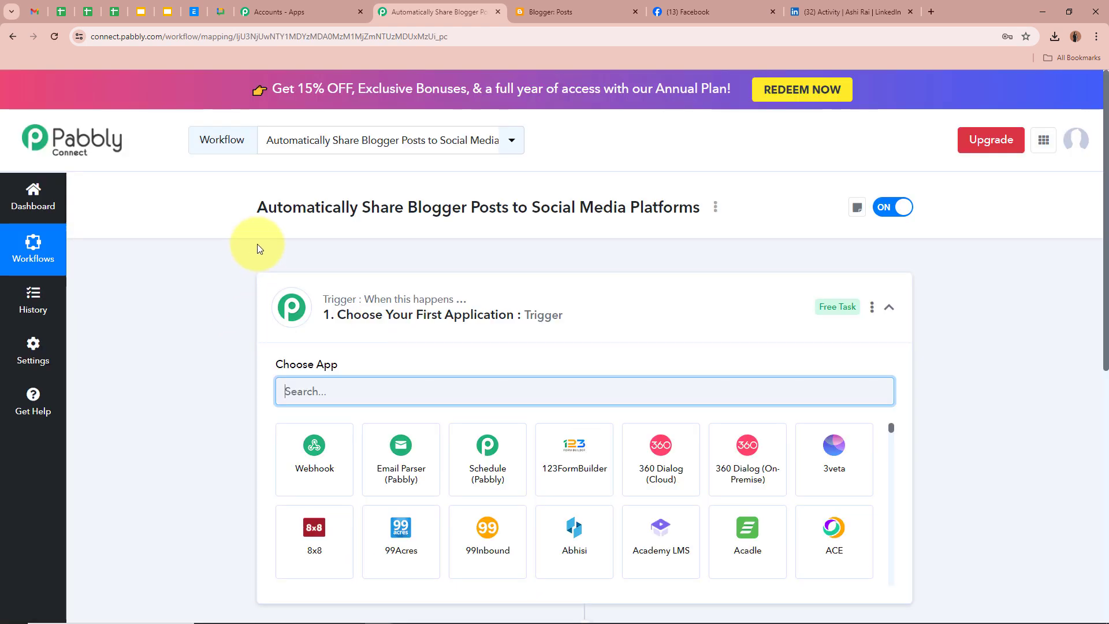
left_click_drag(257, 207, 679, 207)
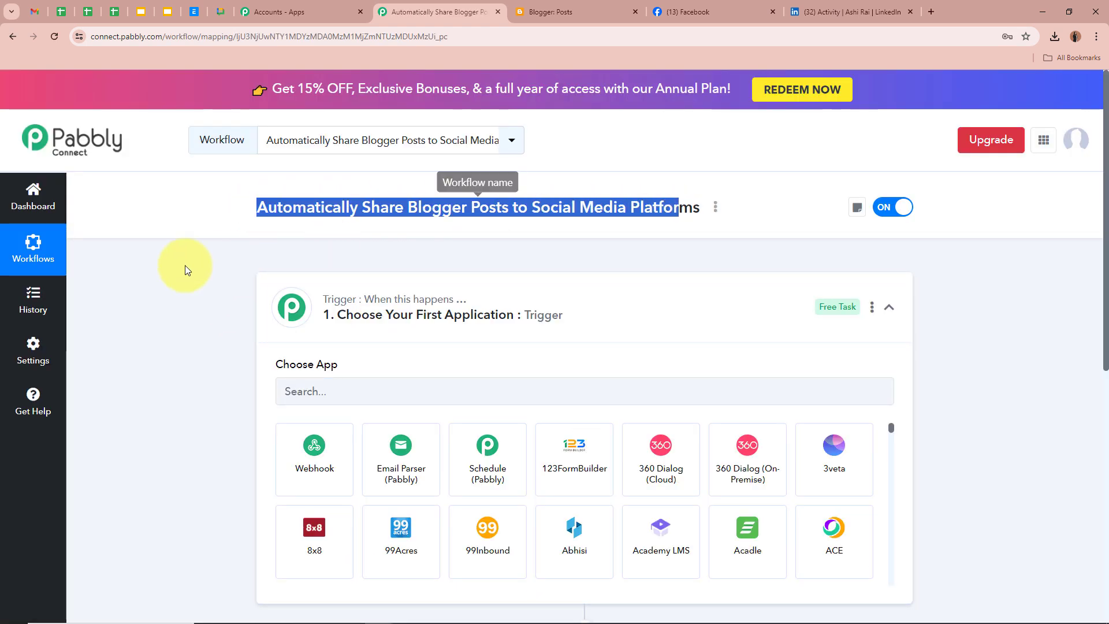
left_click(198, 299)
left_click(680, 314)
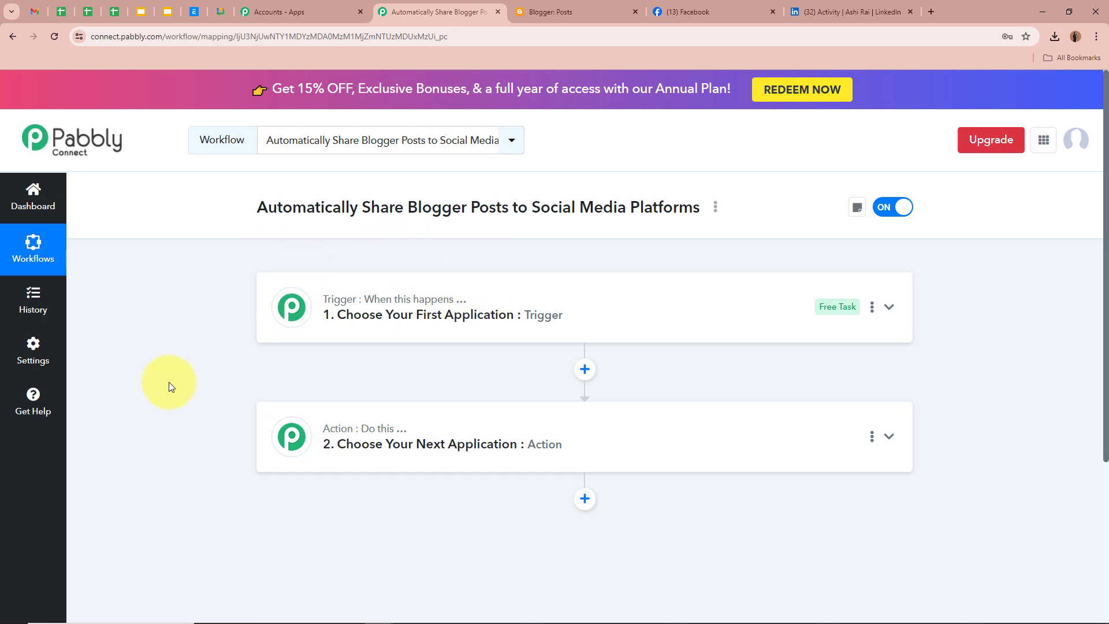
Find Google Blogger among the trigger apps and select it as the workflow's first application.
left_click(889, 307)
left_click(525, 393)
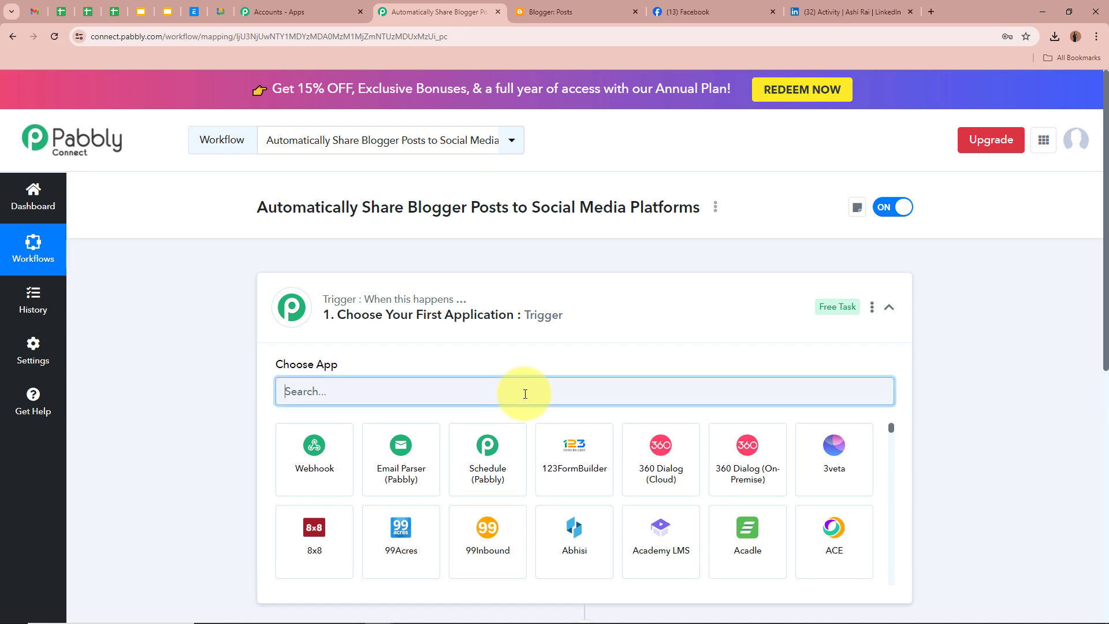
type("Go")
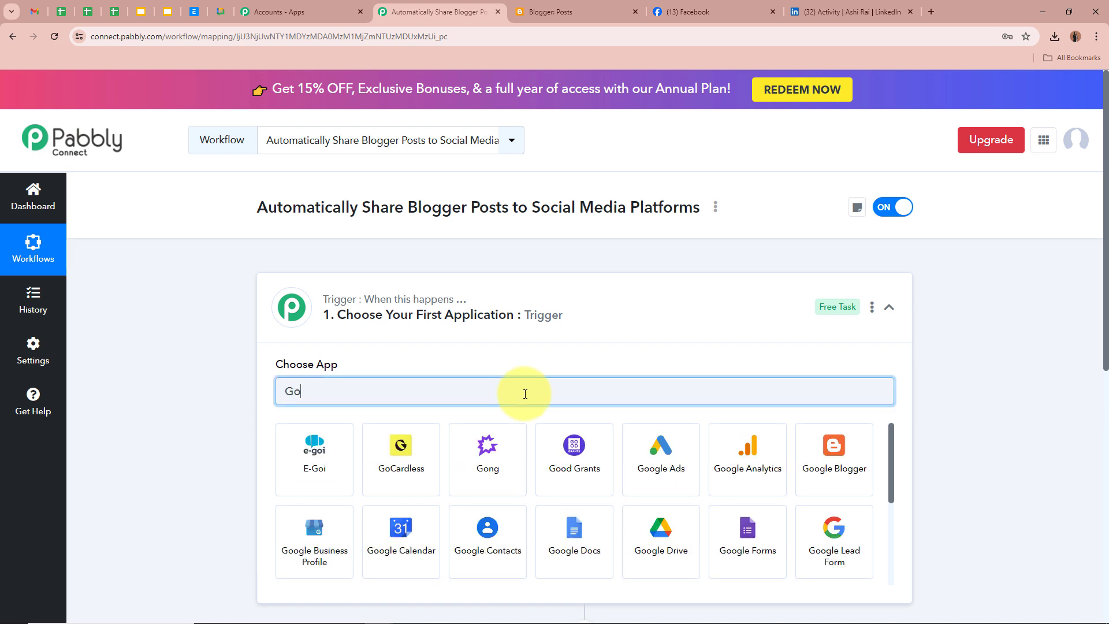
type("ogle Bl")
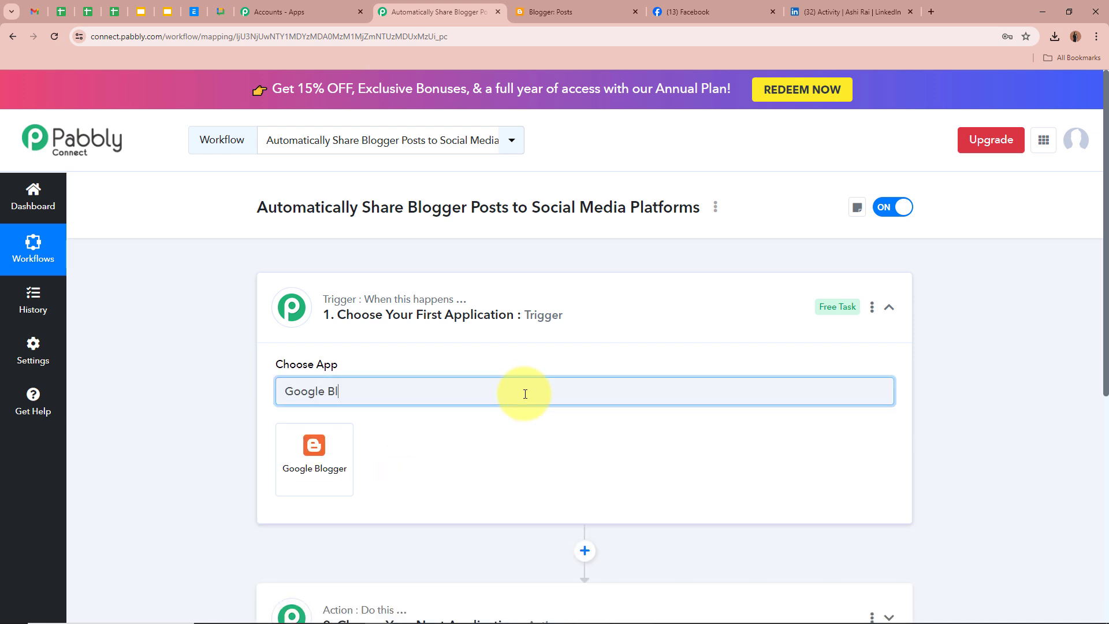
left_click(333, 457)
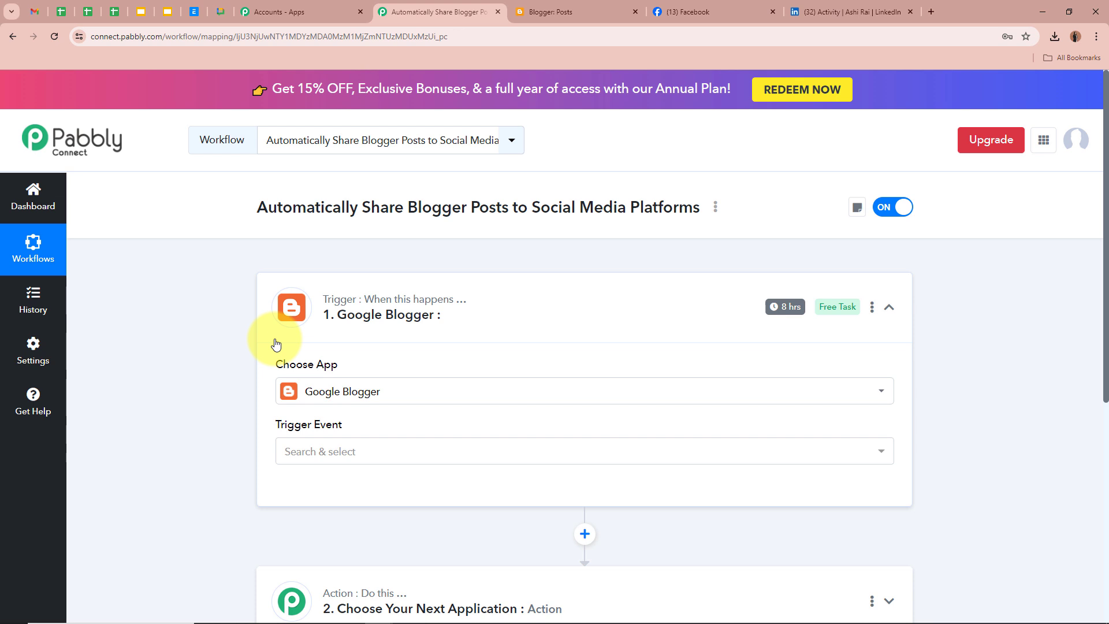
Set the Google Blogger trigger event to New Post Added.
scroll(276, 345, "down", 2)
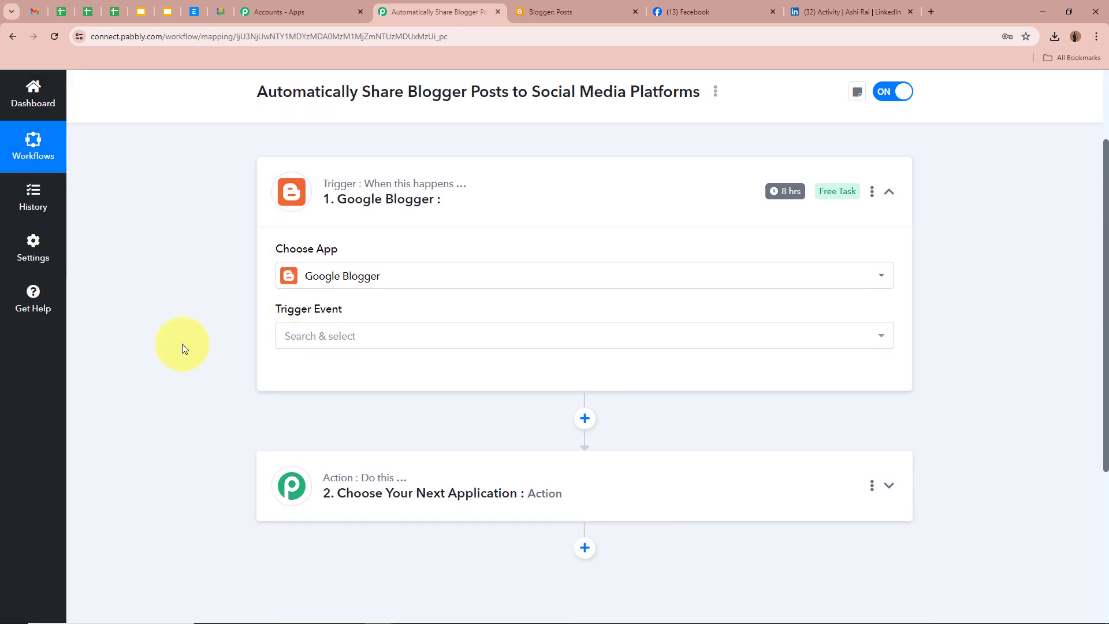
left_click(391, 340)
left_click(378, 422)
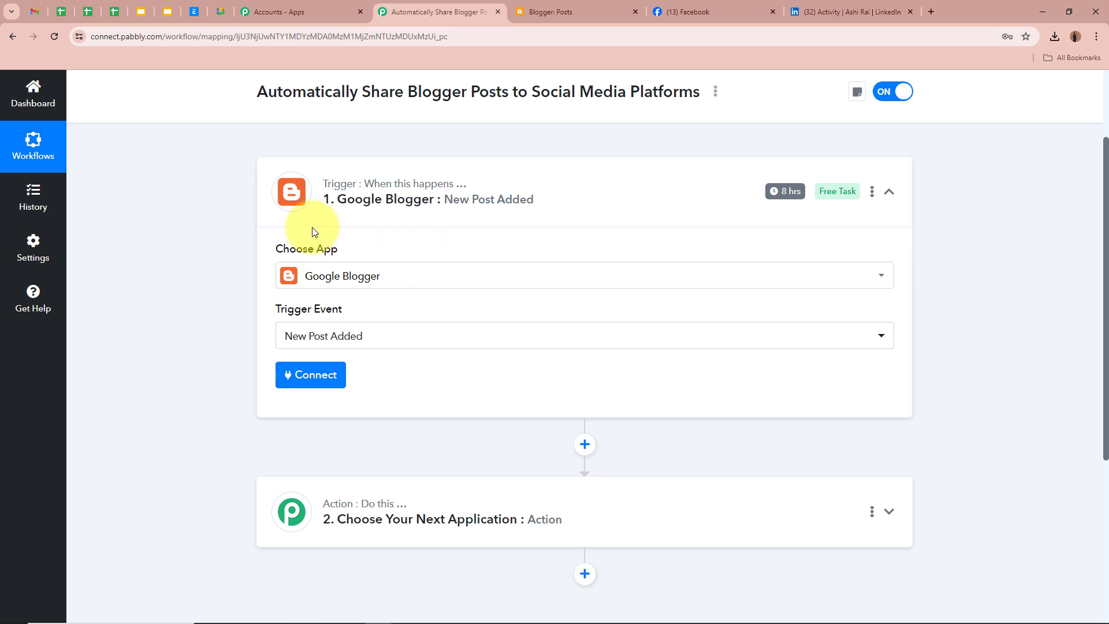
Connect the trigger through a new Google Blogger connection, signing in with Google and granting the requested access.
left_click(319, 381)
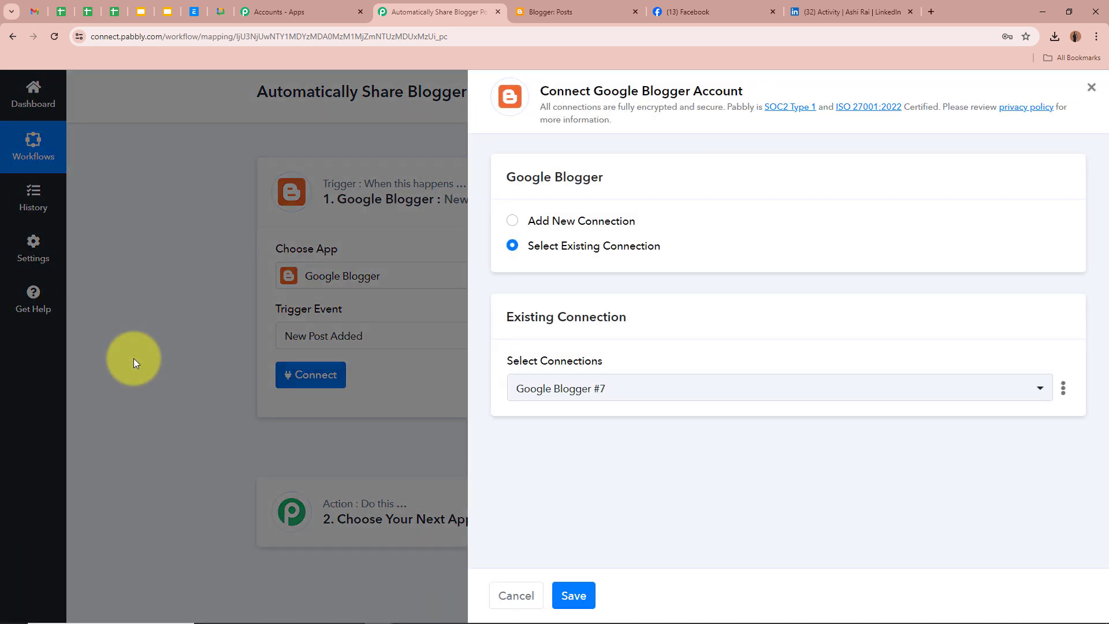
left_click(511, 222)
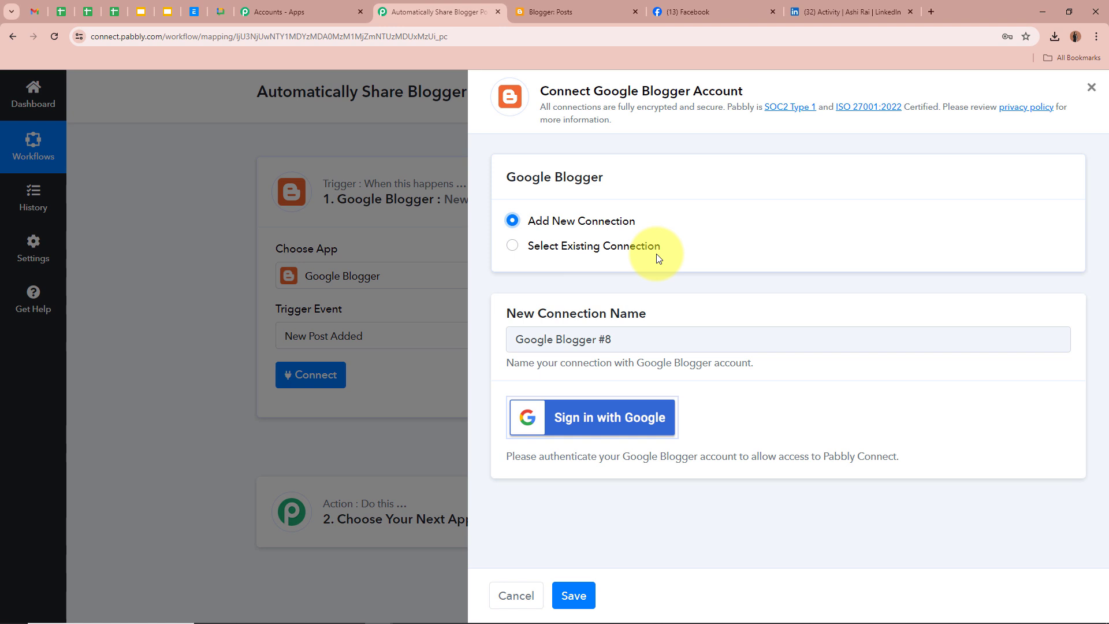
left_click(572, 425)
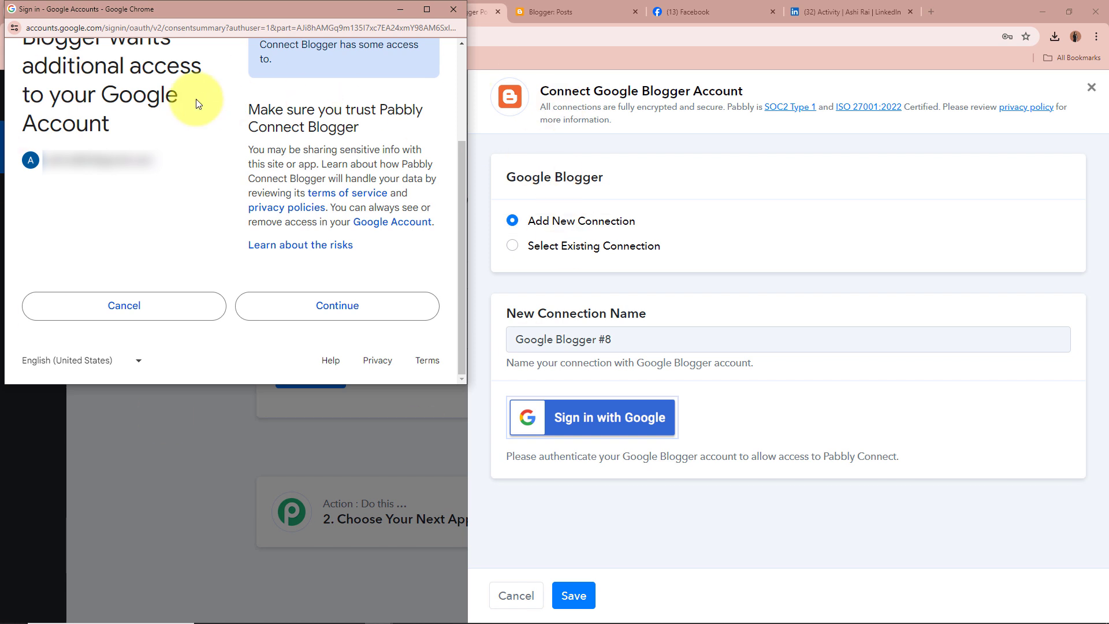
left_click(349, 312)
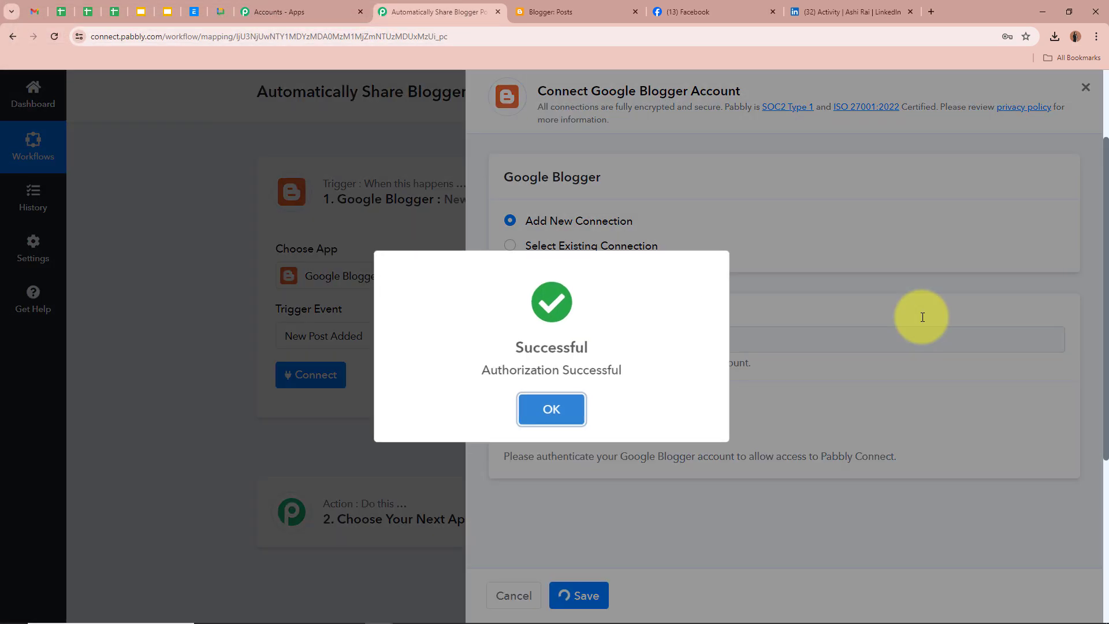
left_click(519, 410)
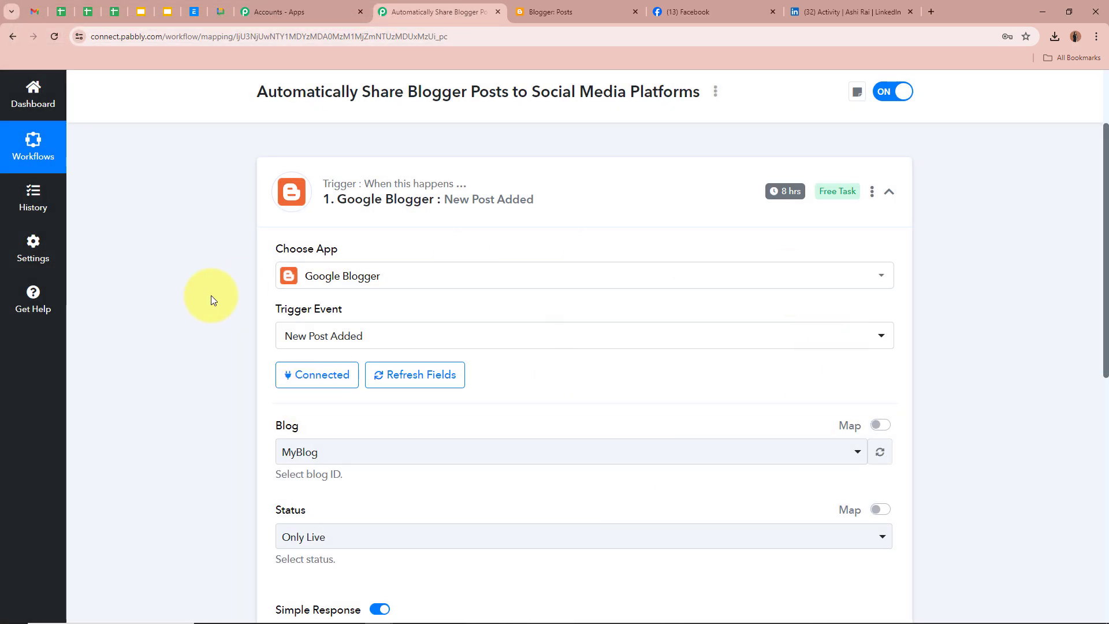
Switch to Blogger and check which blogs exist in the account.
scroll(185, 298, "down", 3)
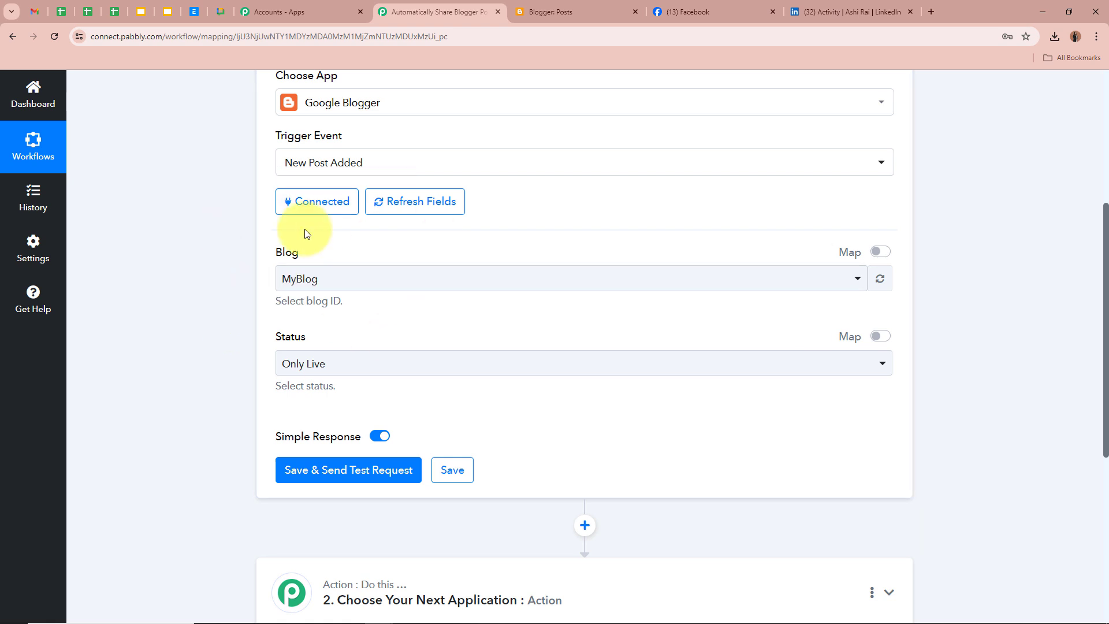
left_click(569, 4)
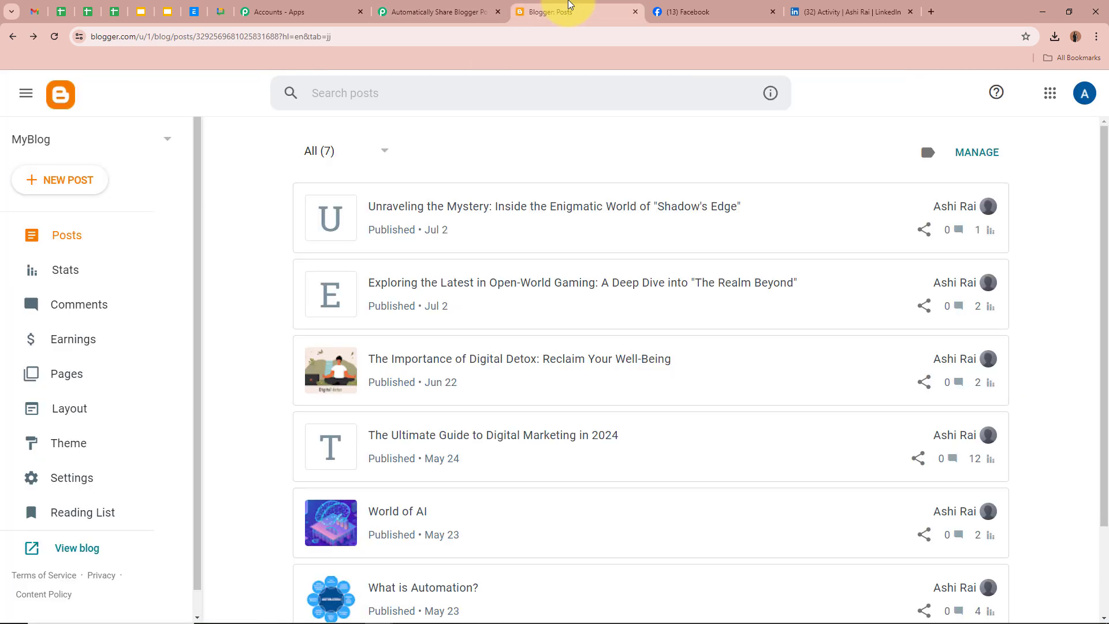
left_click(148, 152)
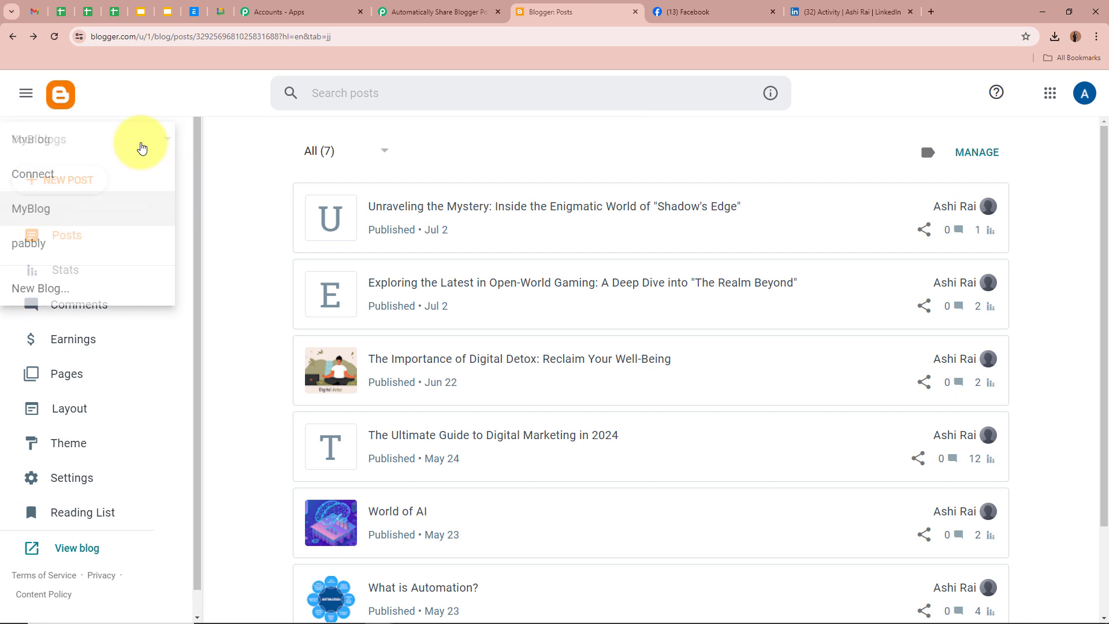
left_click(263, 275)
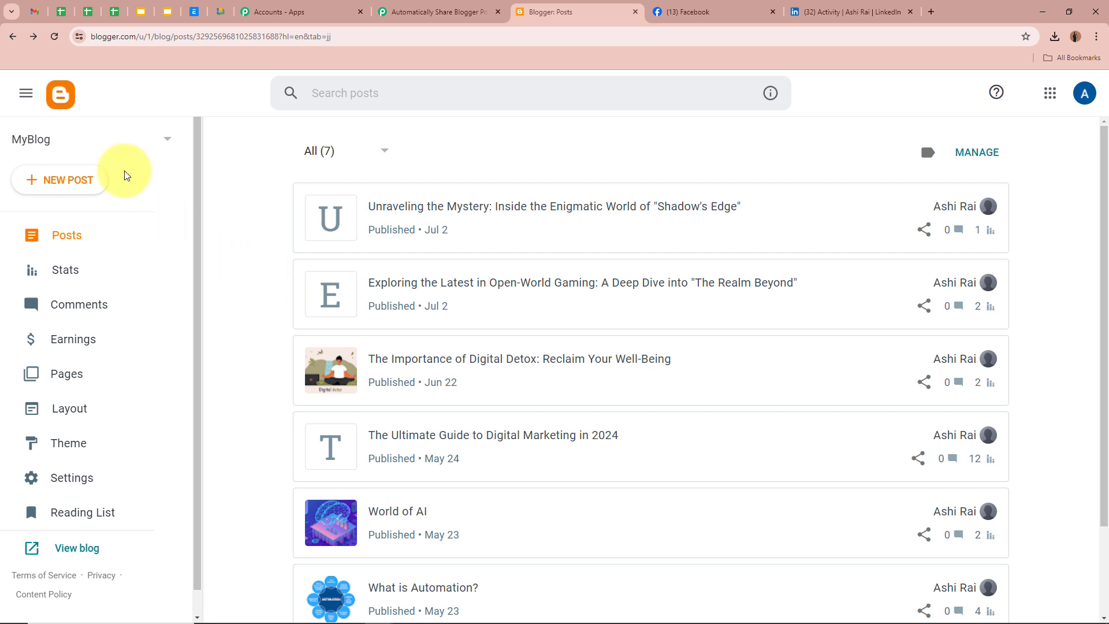
left_click(105, 138)
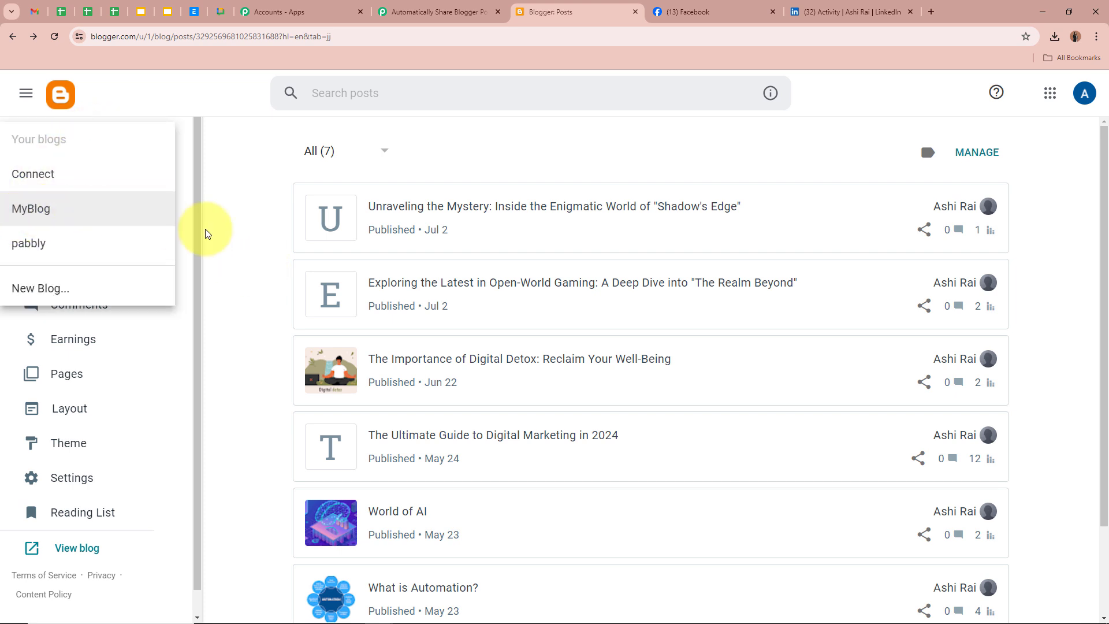
left_click(220, 242)
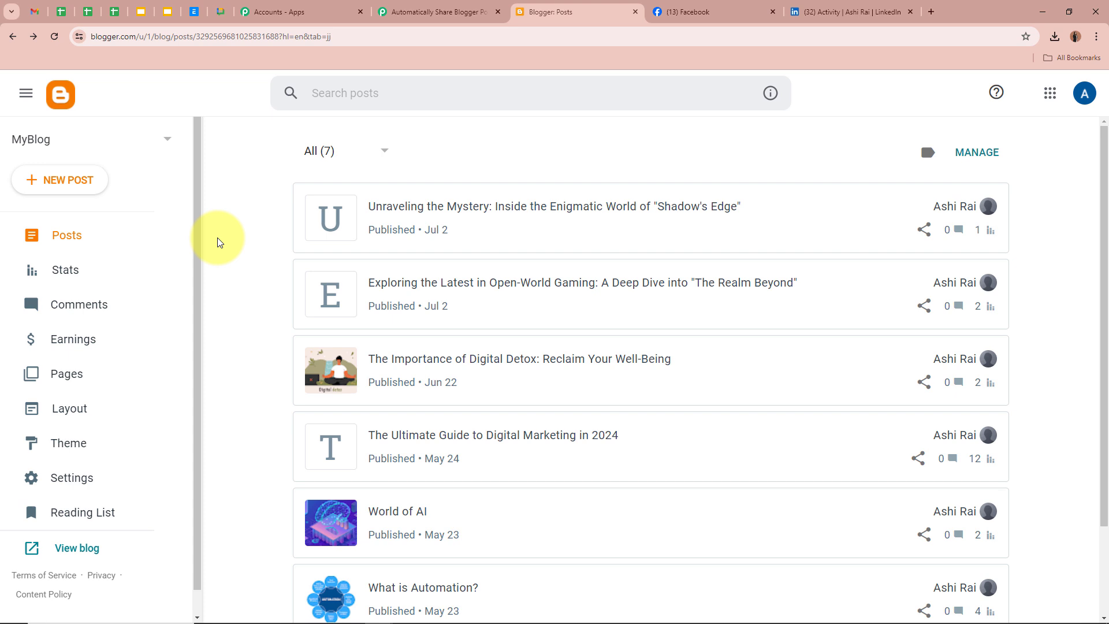
Switch back to the Pabbly Connect workflow and select MyBlog as the blog for the Google Blogger trigger.
left_click(433, 11)
left_click(366, 278)
left_click(362, 355)
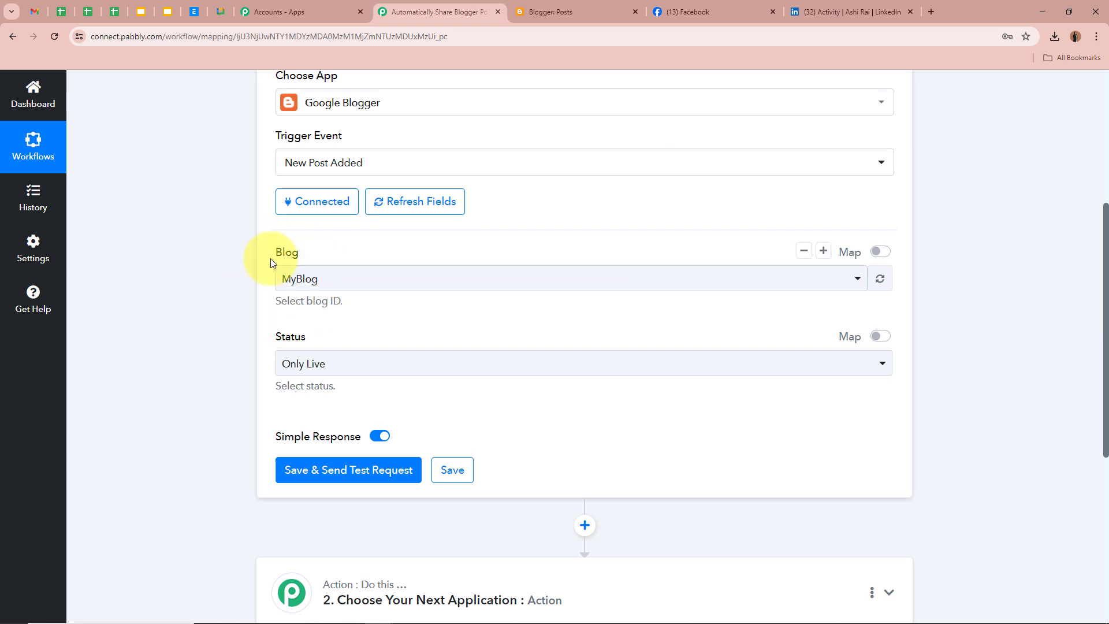
Set the Google Blogger trigger's post status to Only Live.
left_click(323, 369)
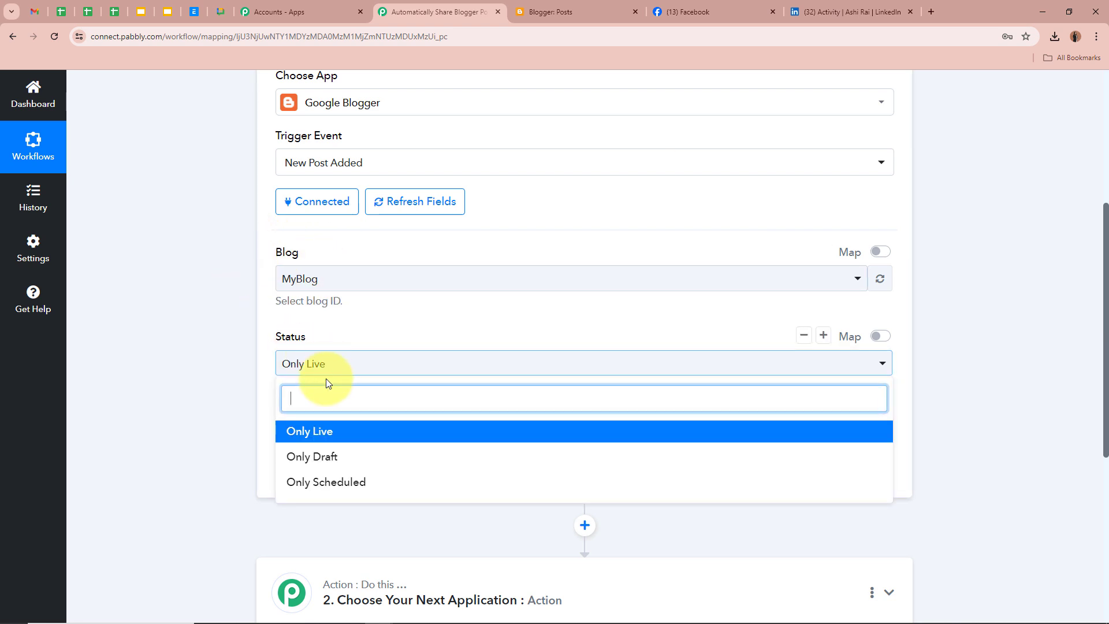
left_click(319, 432)
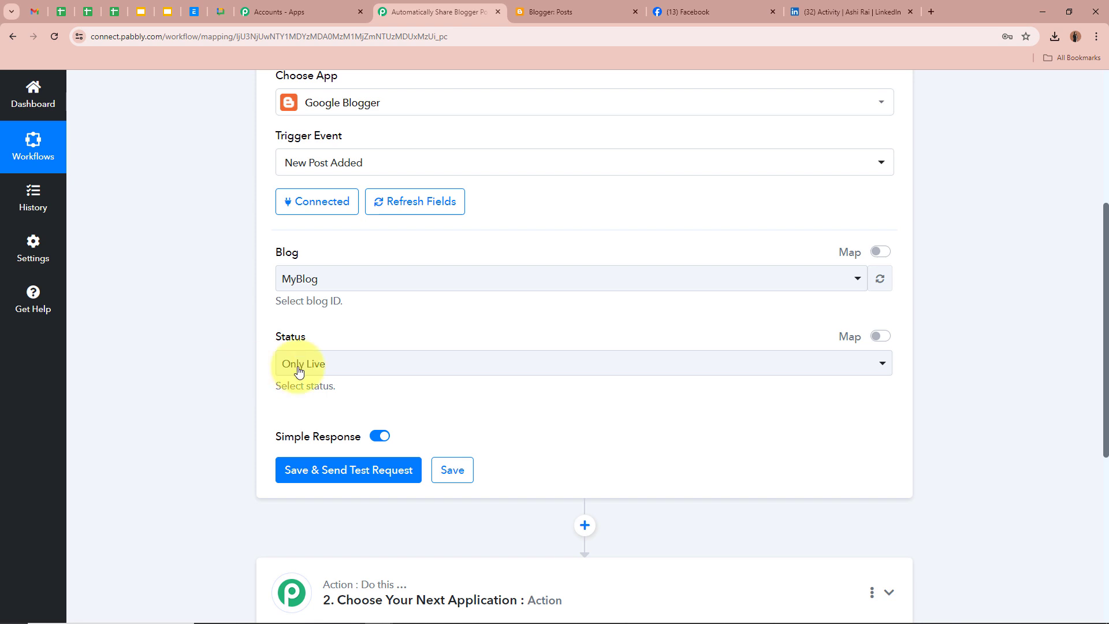
left_click(343, 370)
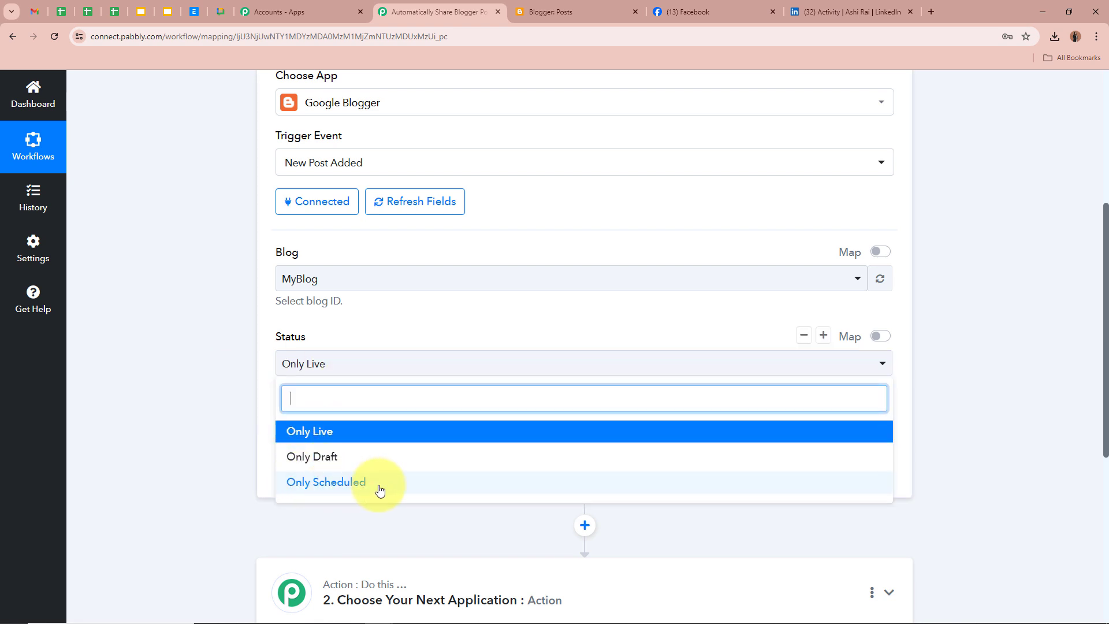
left_click(161, 397)
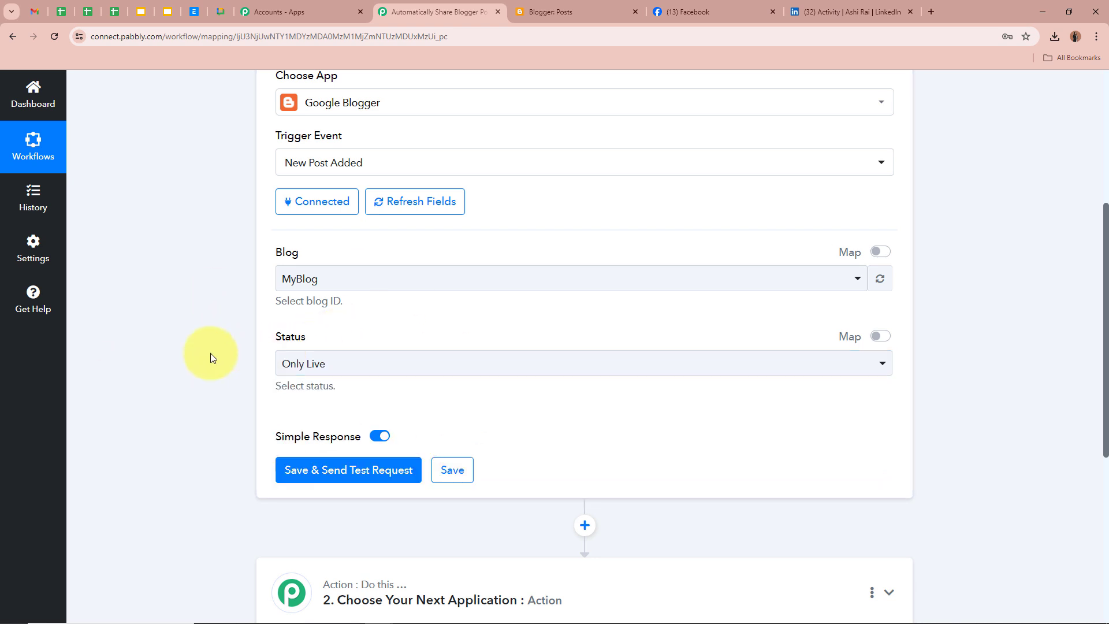
left_click(321, 363)
left_click(306, 418)
scroll(216, 373, "down", 2)
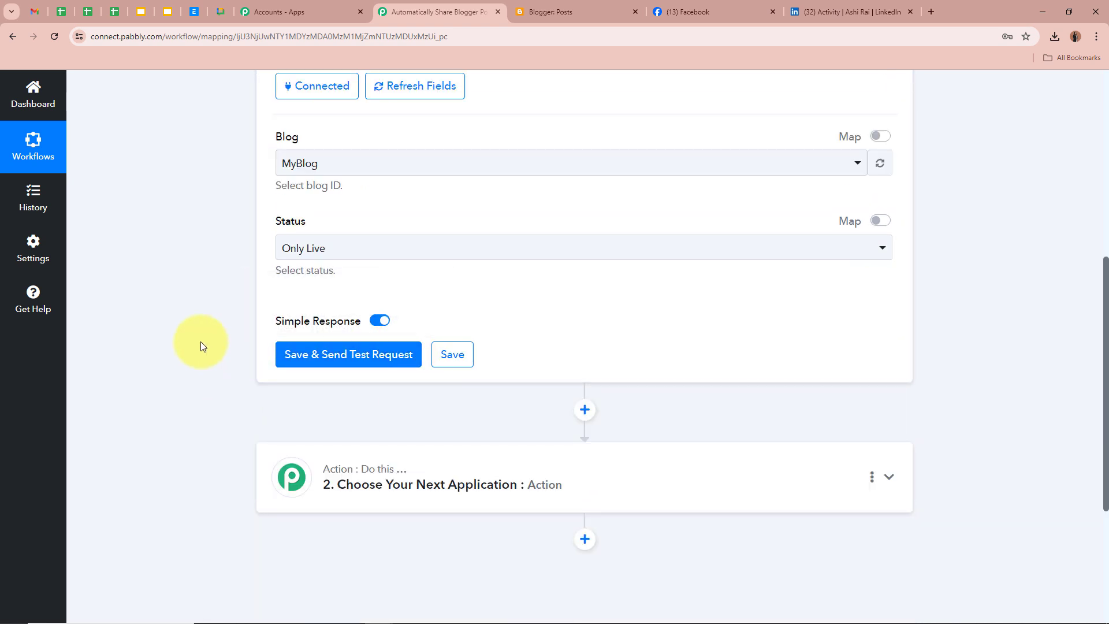
scroll(200, 341, "up", 1)
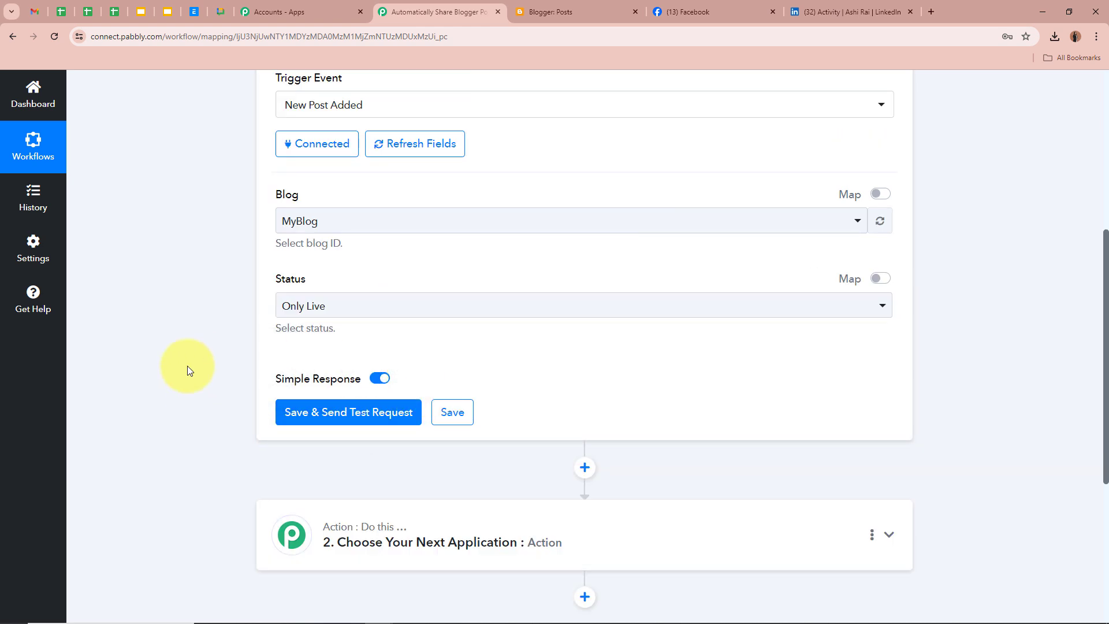
scroll(187, 365, "up", 6)
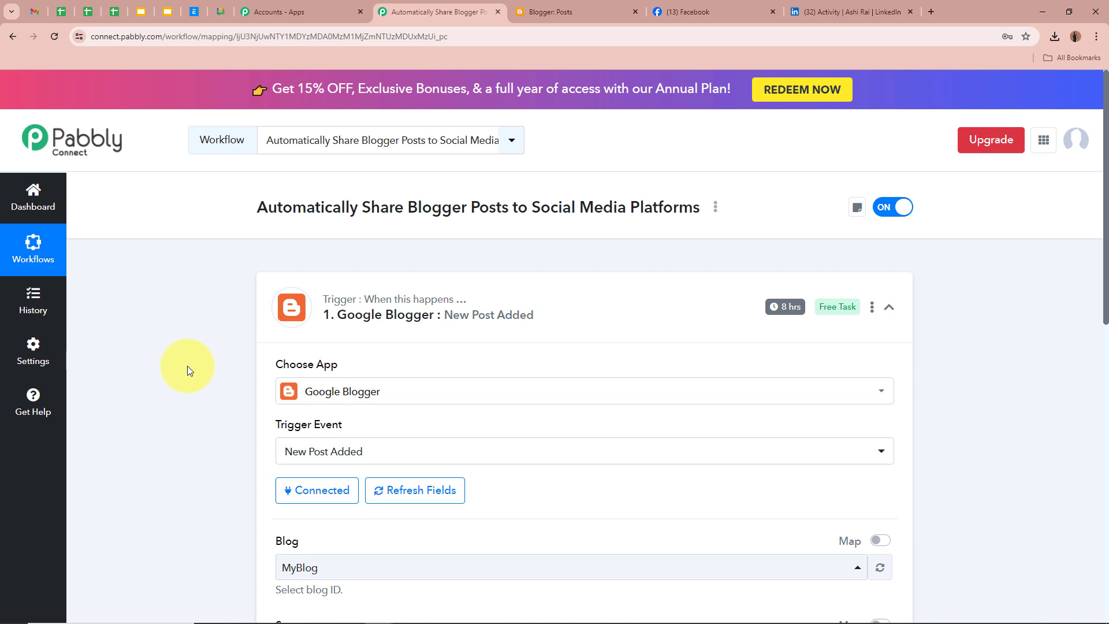
scroll(187, 365, "down", 5)
scroll(181, 393, "down", 4)
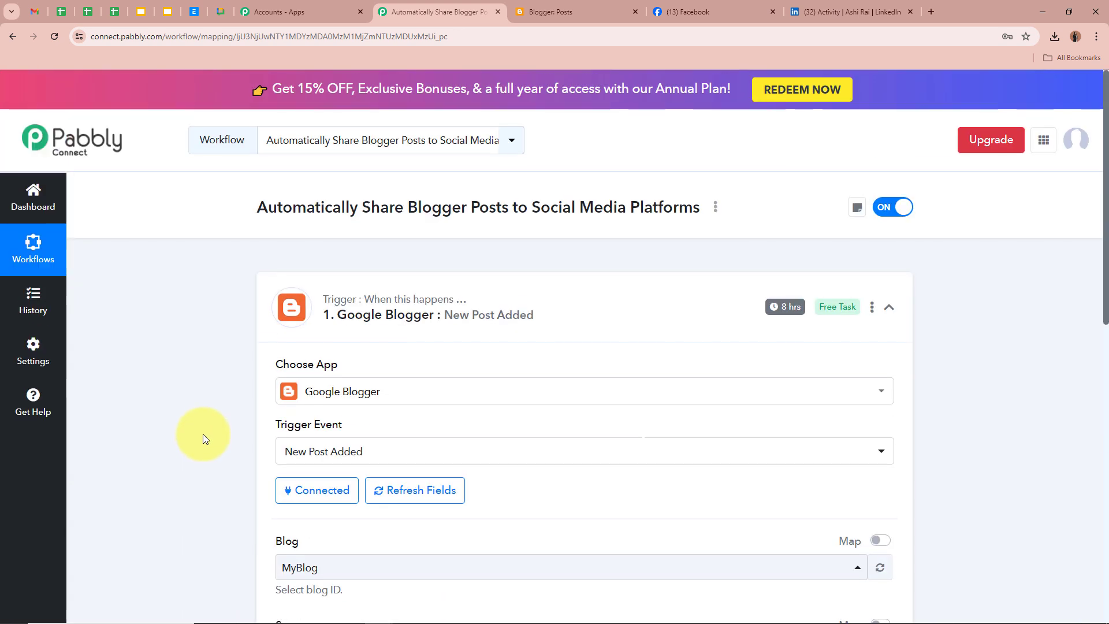
Switch to Blogger, create a post titled "A Beginner's Guide to Successful Trading" and paste the copied HTML article as its body.
left_click(560, 12)
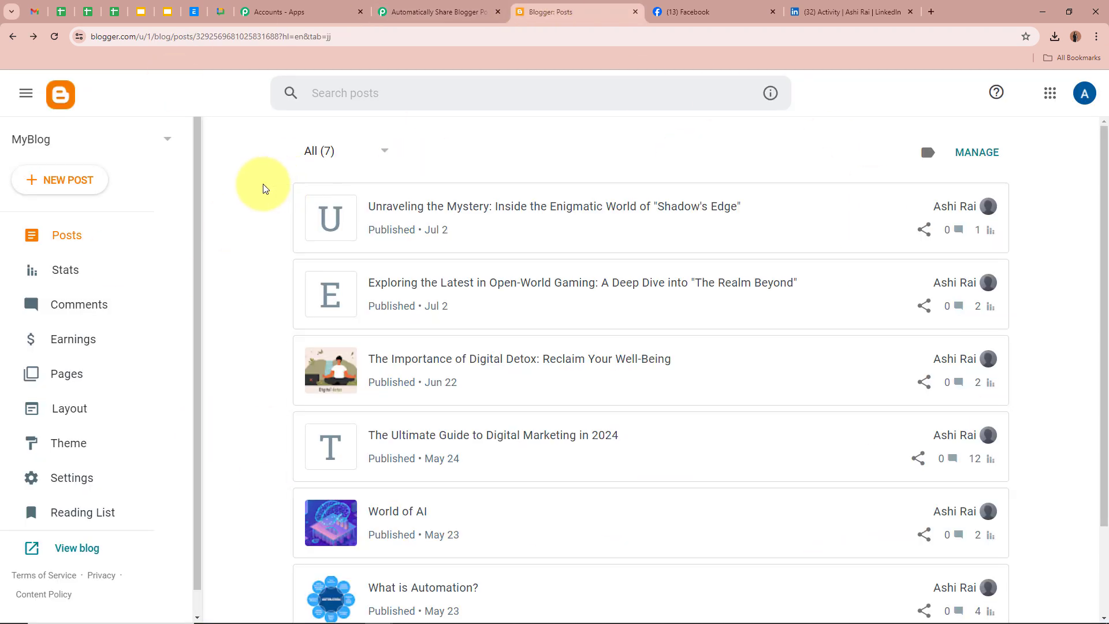
left_click(98, 183)
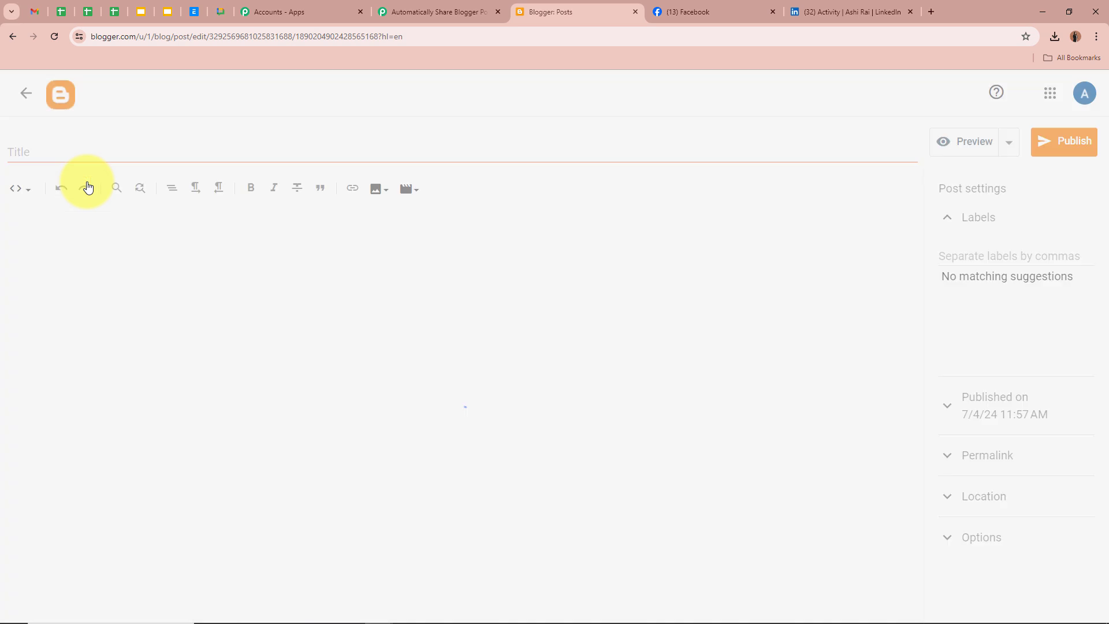
left_click(46, 154)
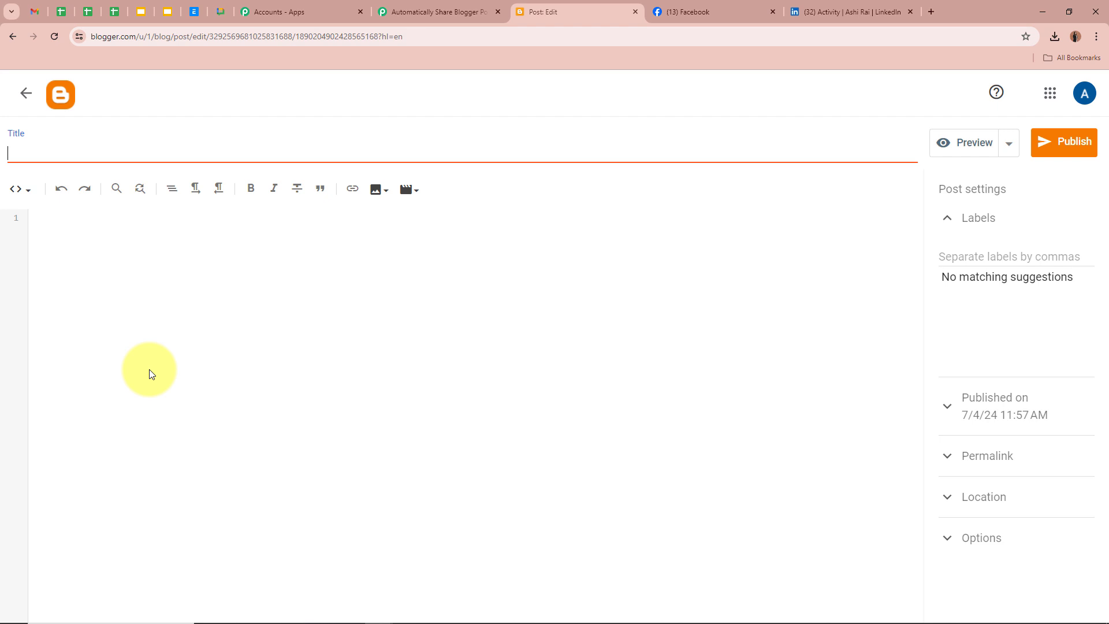
type("A Beginner's Guide to Successful Trading")
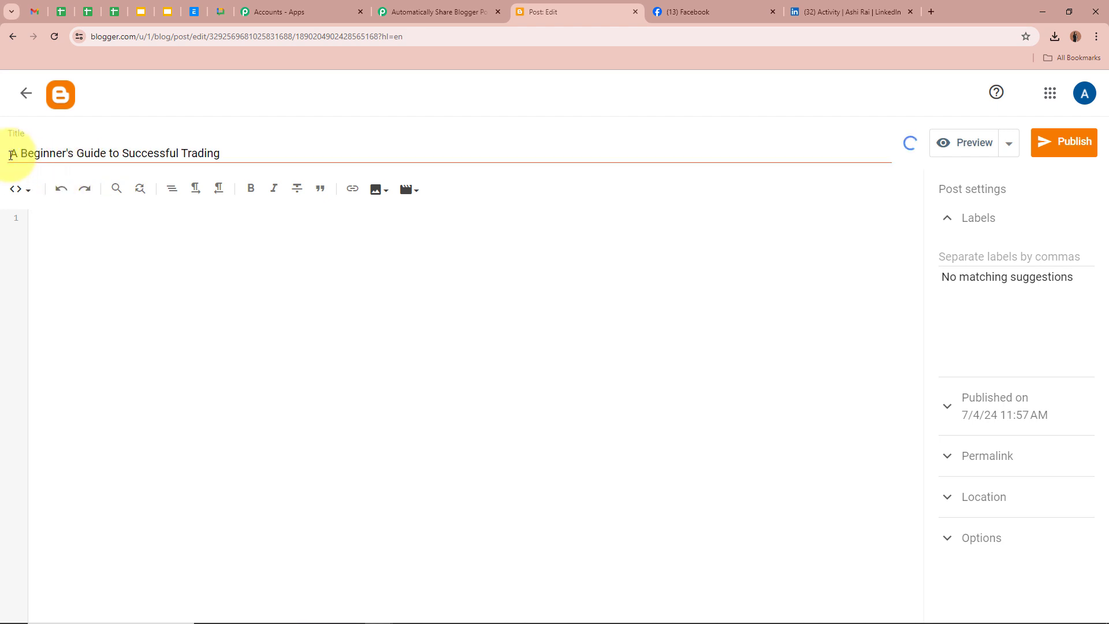
left_click_drag(10, 155, 230, 150)
left_click(229, 150)
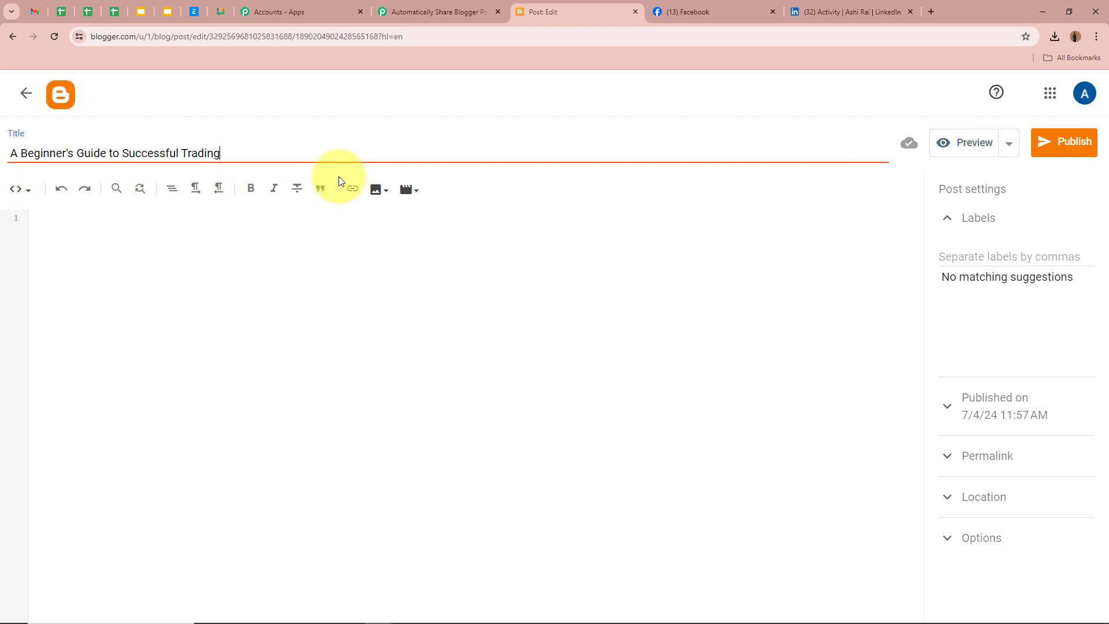
left_click(222, 236)
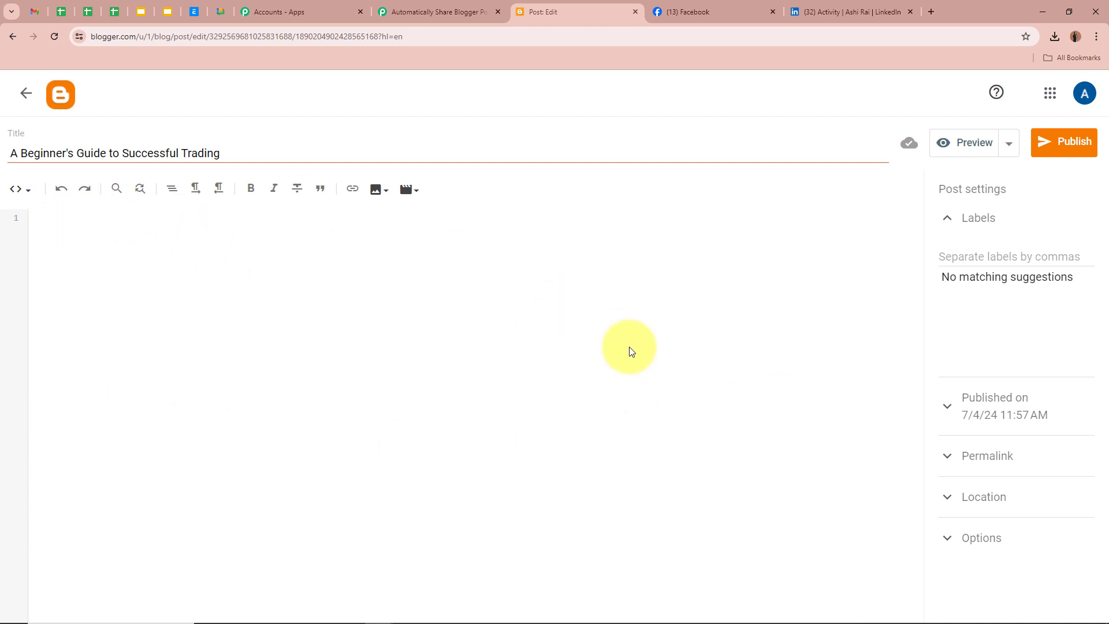
key("ctrl+v")
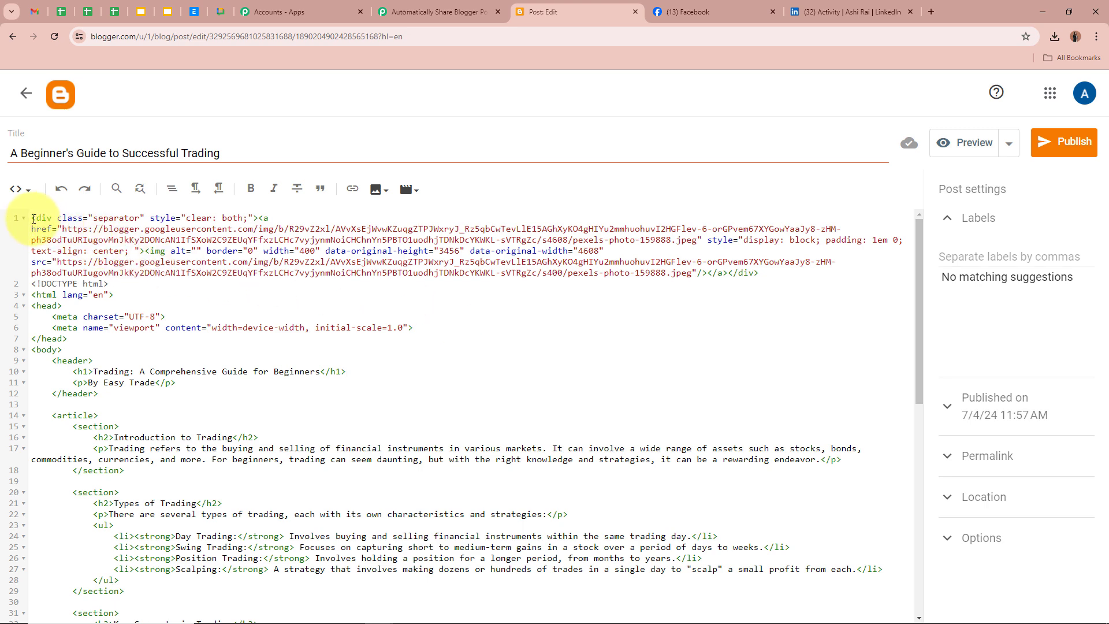
Review the post's pasted HTML code, including the image block on its first line.
left_click_drag(32, 218, 237, 391)
left_click(322, 383)
scroll(518, 376, "up", 4)
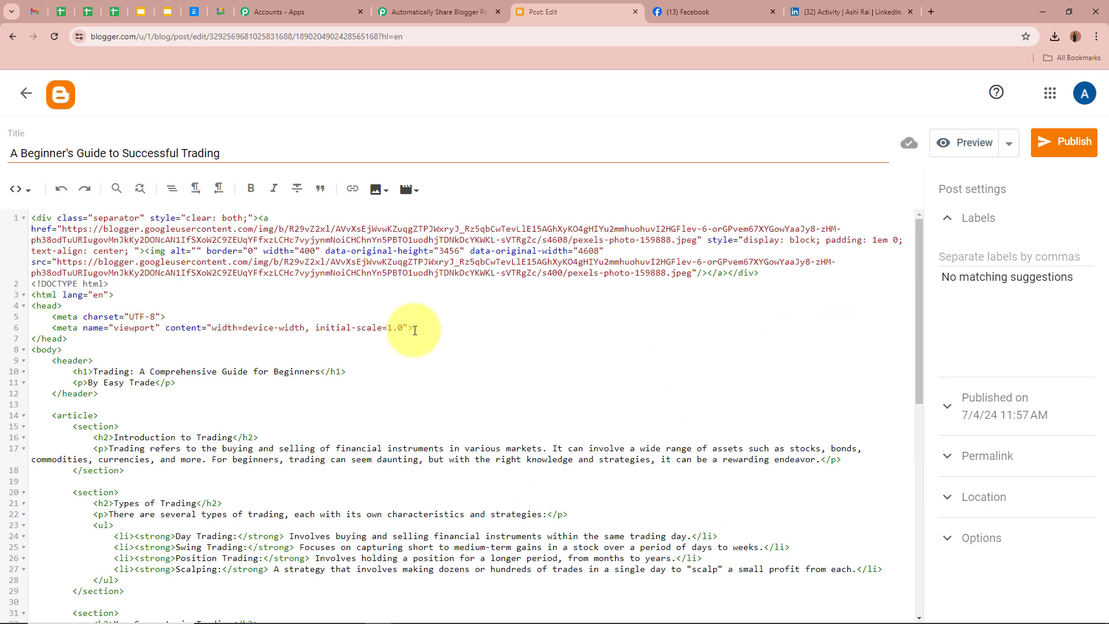
scroll(408, 327, "down", 4)
scroll(410, 323, "down", 4)
scroll(375, 370, "up", 8)
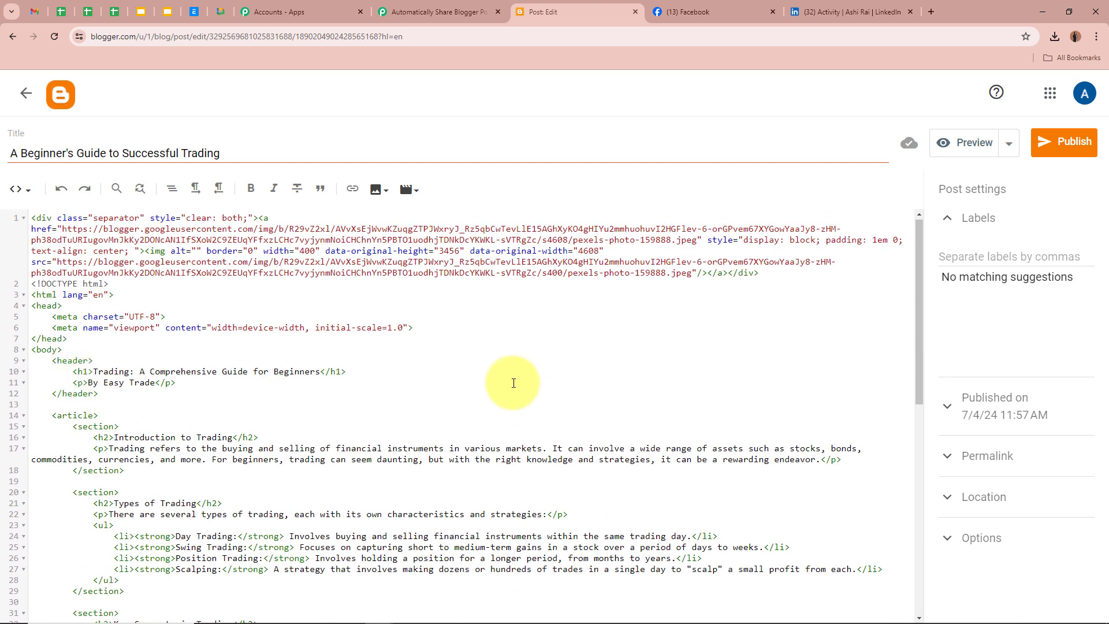
left_click_drag(33, 220, 755, 277)
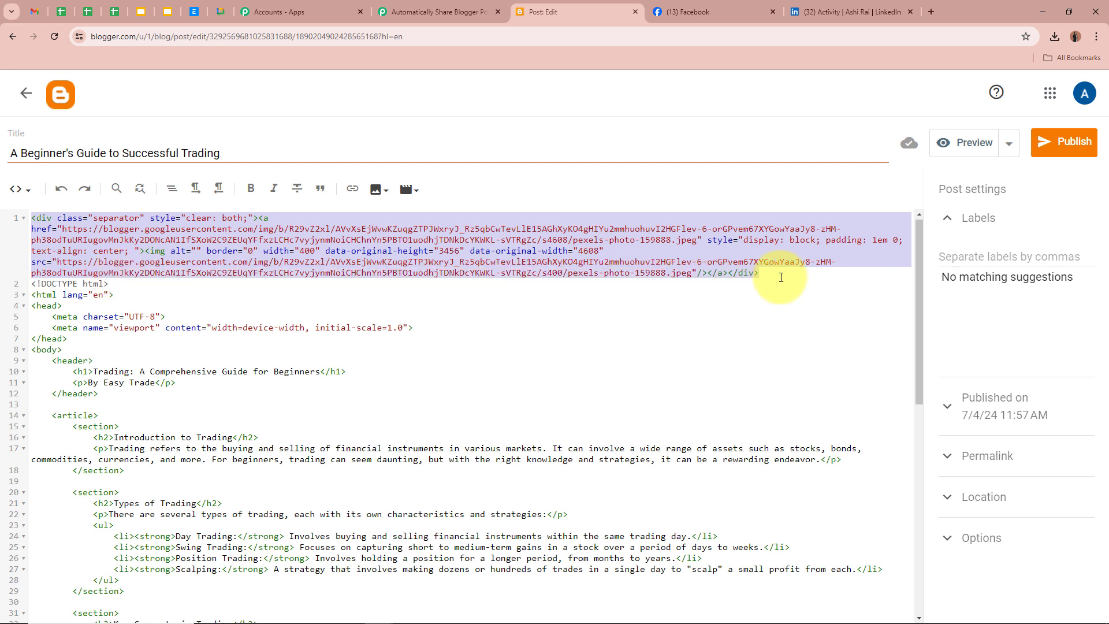
left_click(756, 275)
left_click_drag(33, 218, 774, 271)
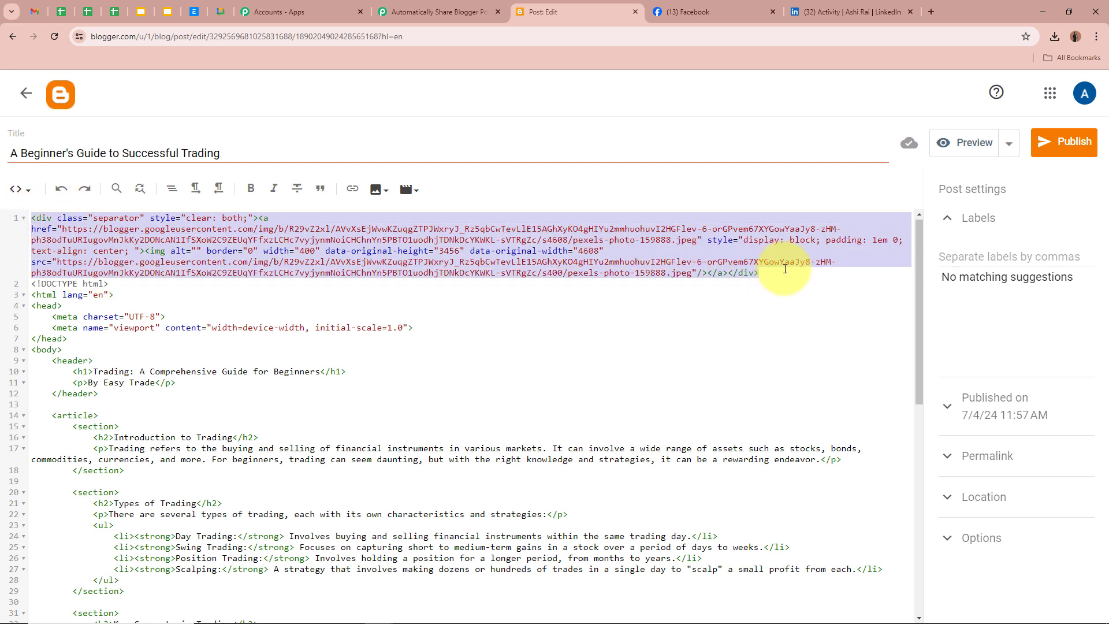
left_click(496, 437)
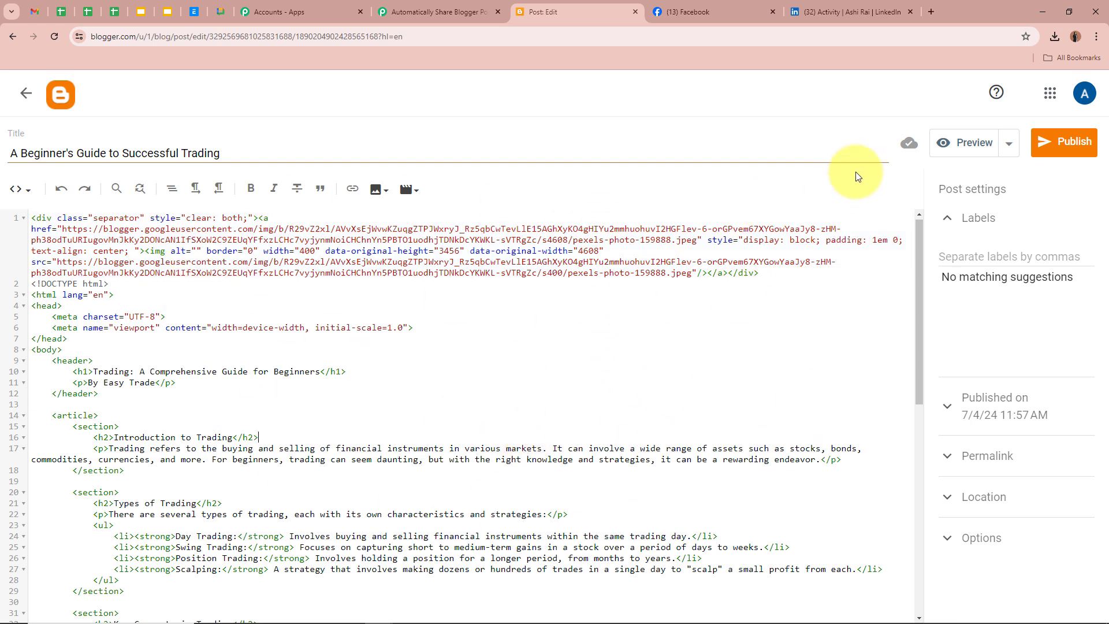
Check the whole post in a preview, close the preview and publish the post to the blog.
left_click(972, 141)
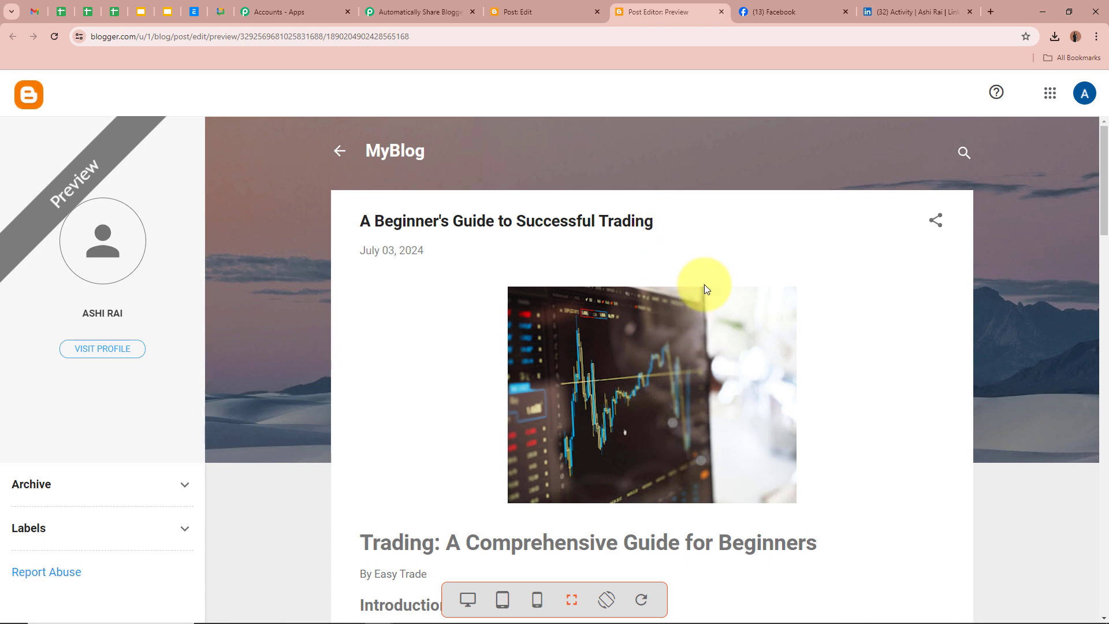
scroll(781, 385, "down", 4)
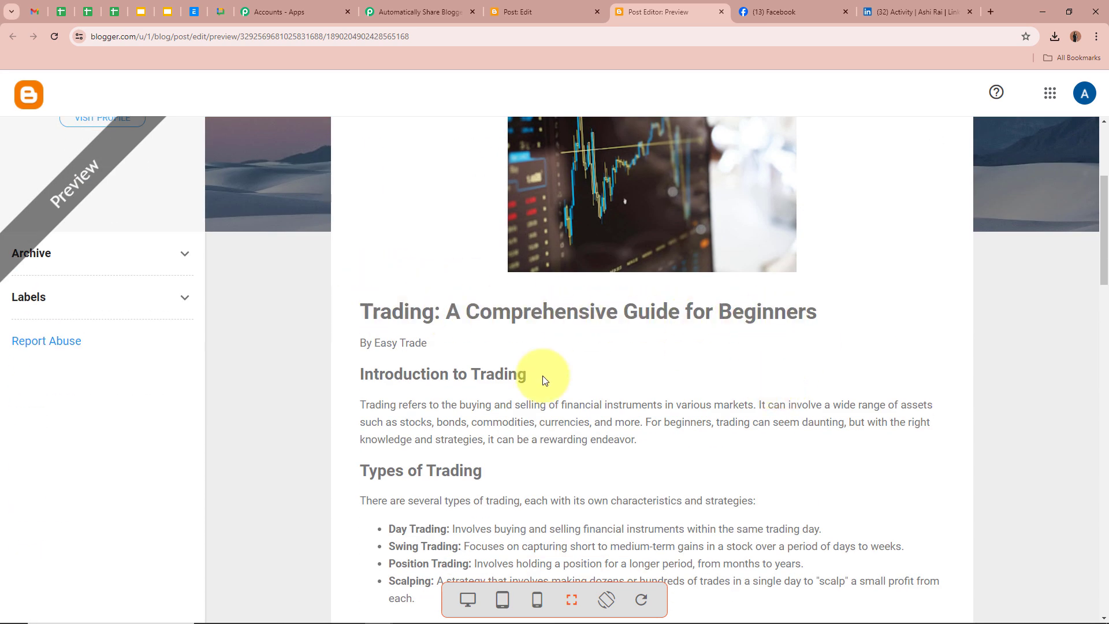
scroll(534, 376, "down", 12)
scroll(685, 393, "down", 3)
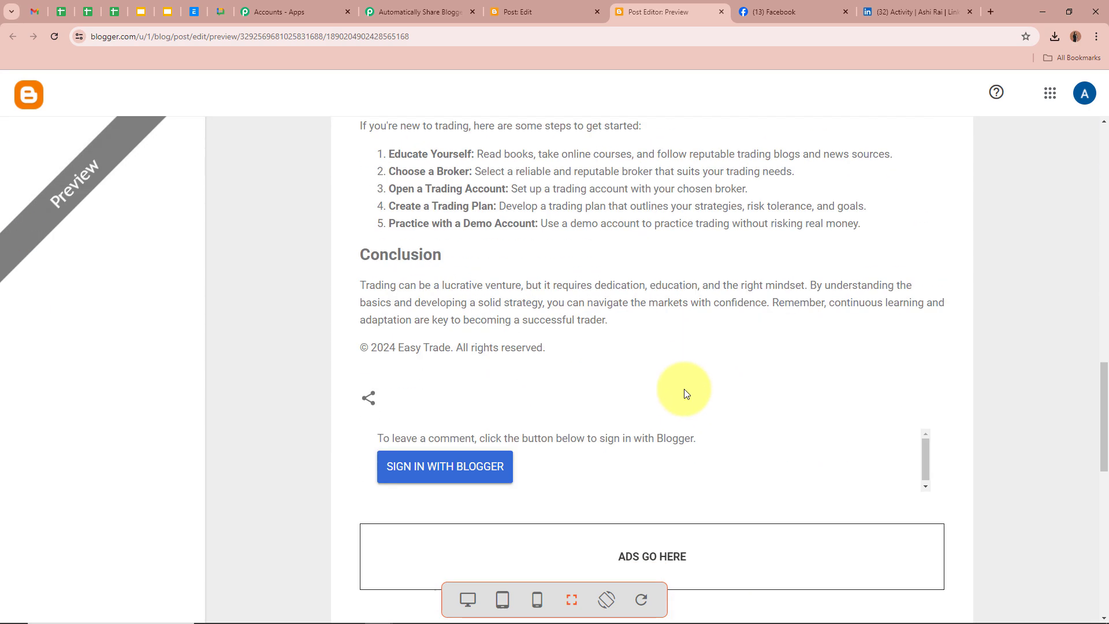
scroll(685, 393, "up", 18)
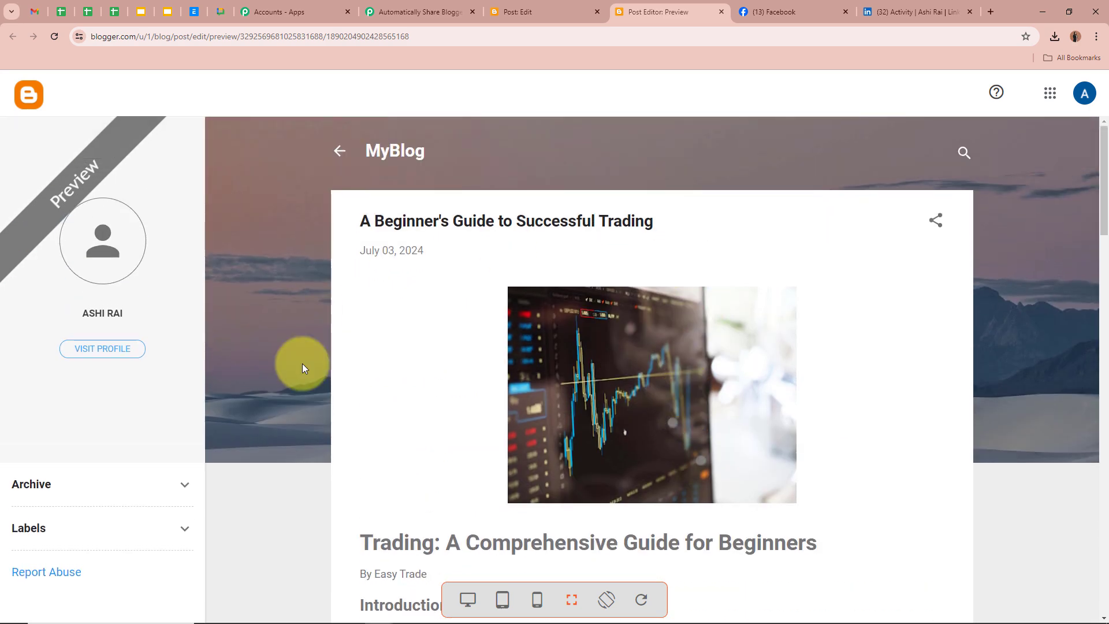
left_click(720, 11)
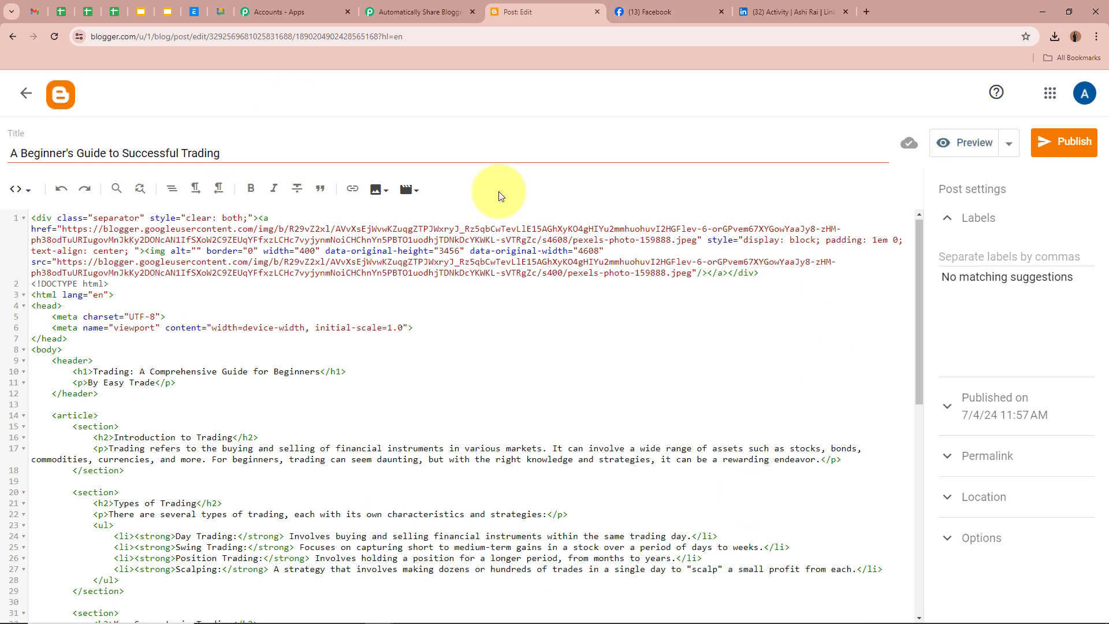
left_click(1045, 156)
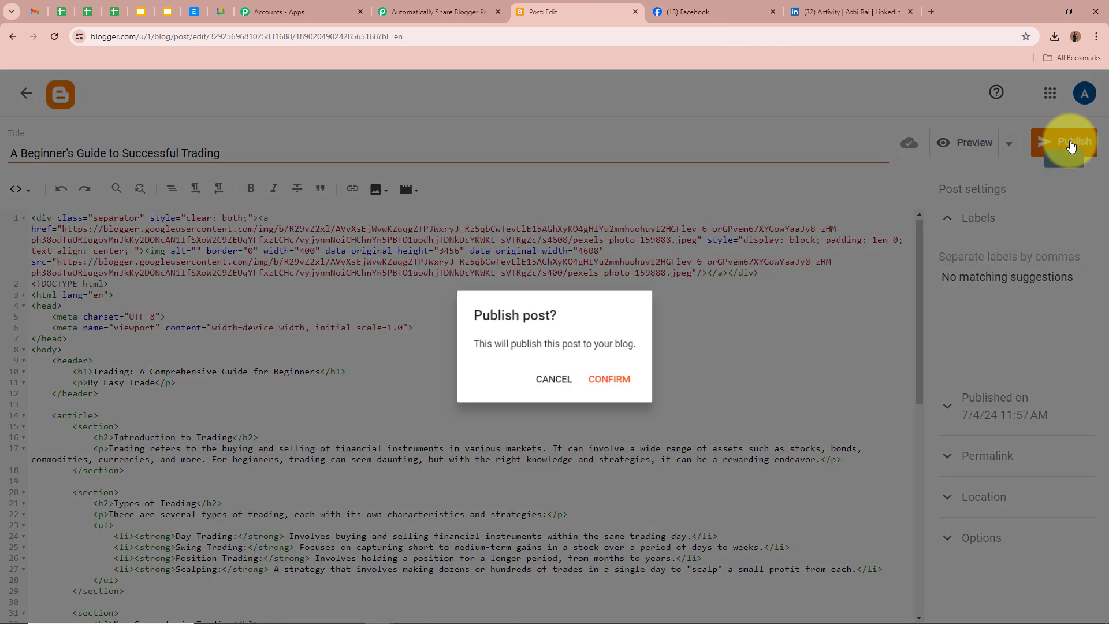
left_click(608, 381)
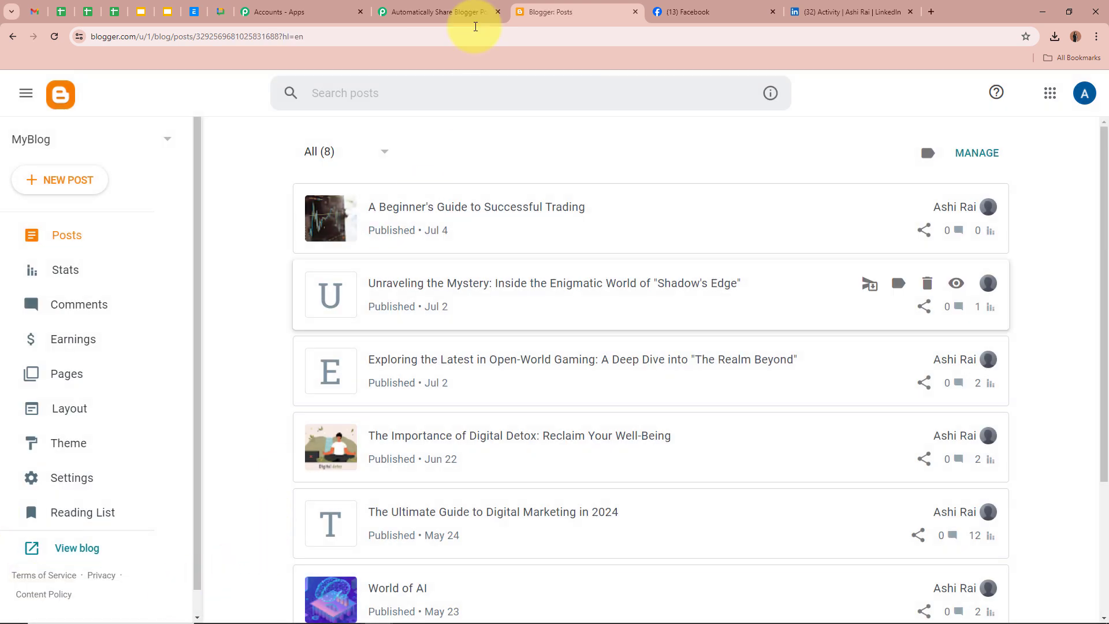
Return to the Pabbly Connect workflow, save the trigger and send a test request to capture the newly published Blogger post.
left_click(456, 12)
scroll(154, 370, "down", 7)
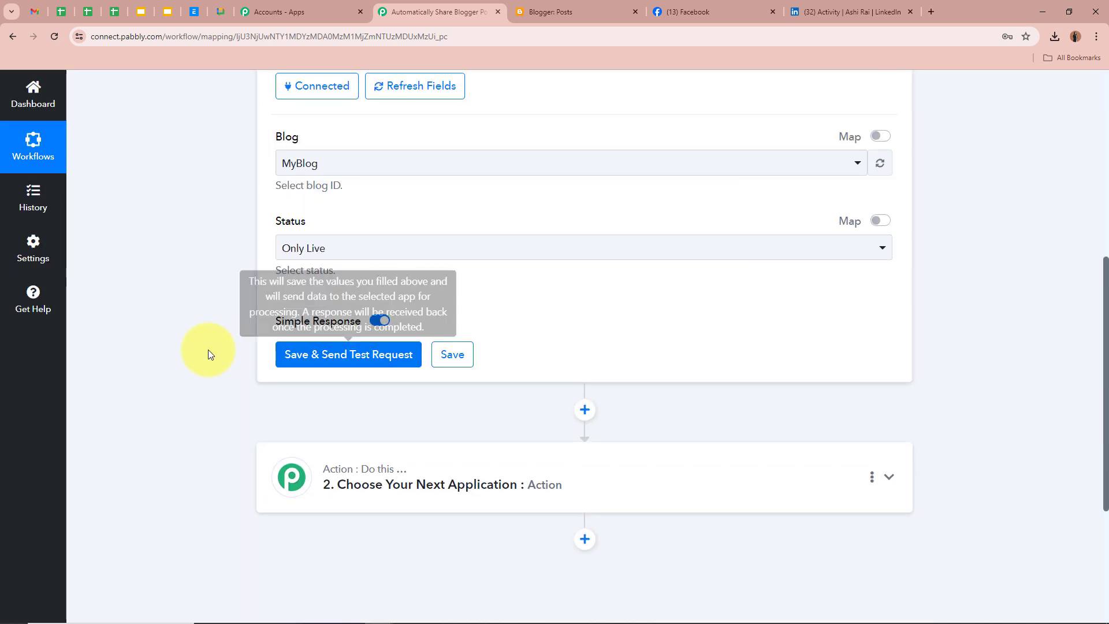
left_click(586, 6)
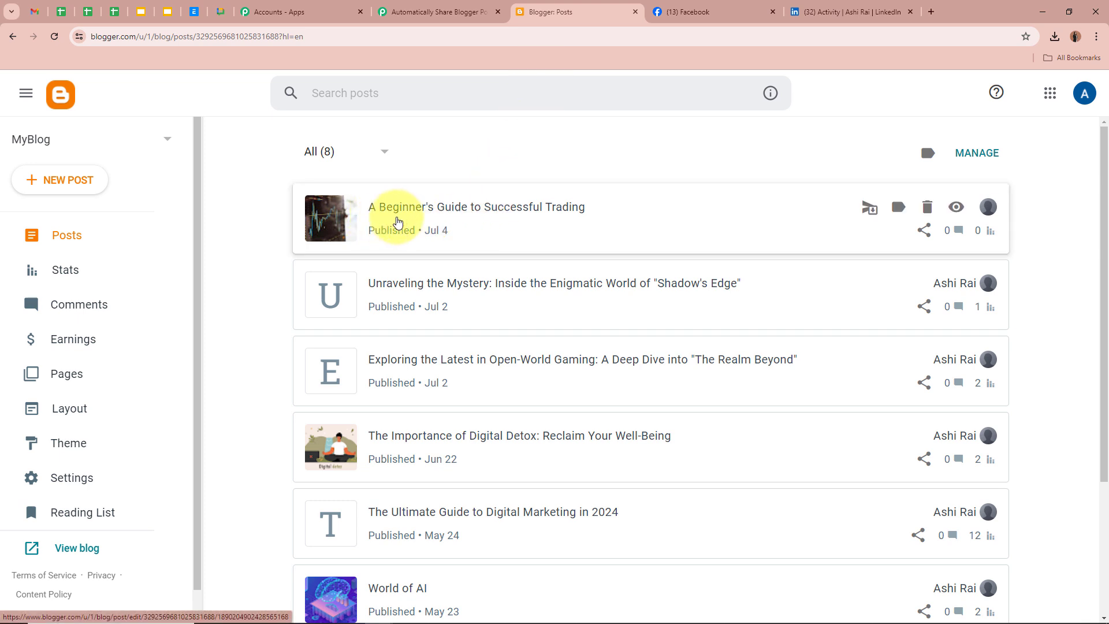
left_click(459, 9)
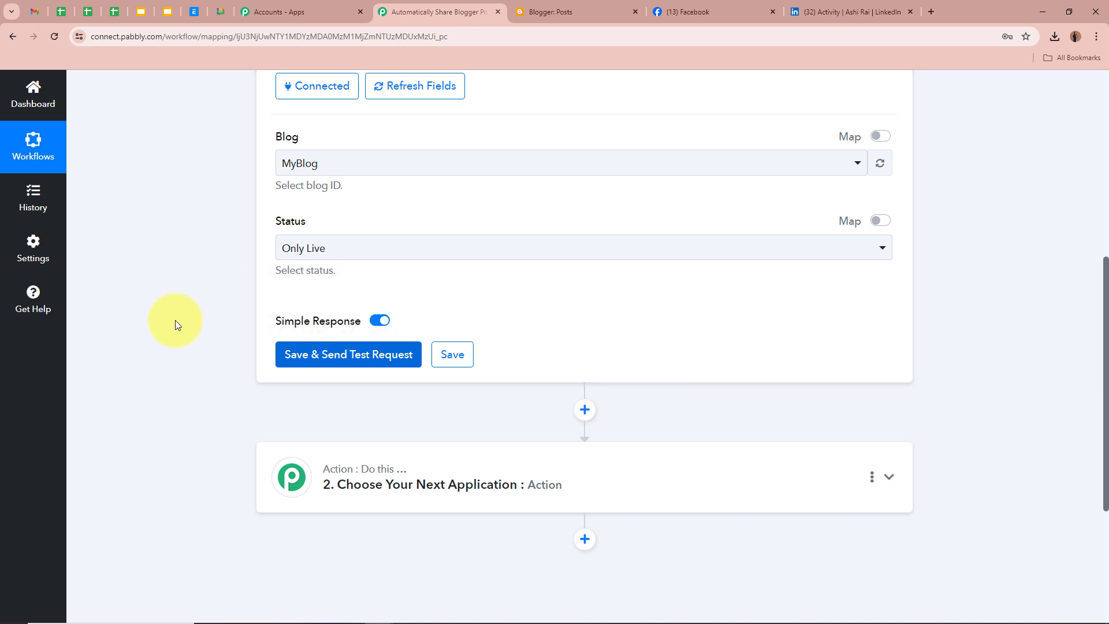
scroll(175, 320, "down", 4)
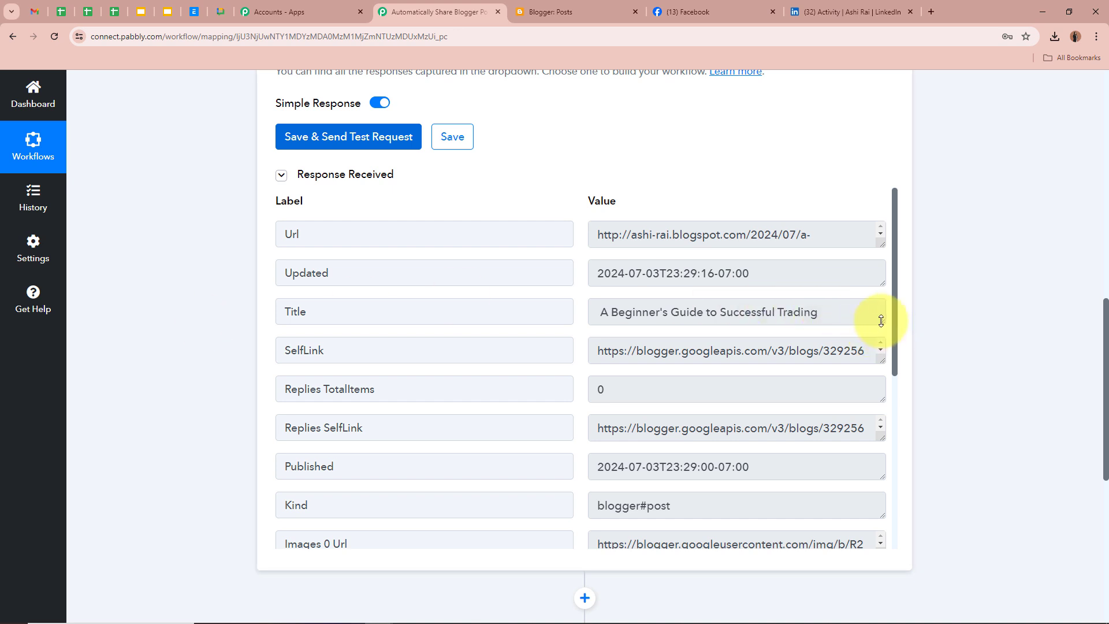
Examine the Title and Url values in the trigger's received response, enlarging their fields to read the full text.
left_click_drag(880, 321, 880, 347)
triple_click(609, 312)
left_click(673, 312)
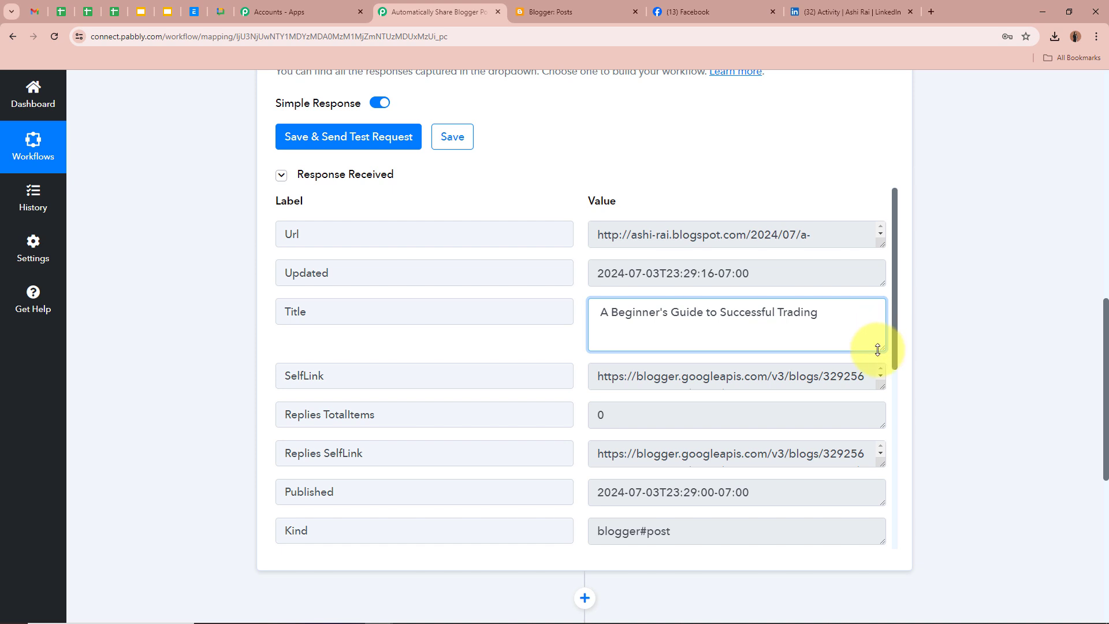
left_click_drag(877, 350, 879, 319)
left_click(959, 325)
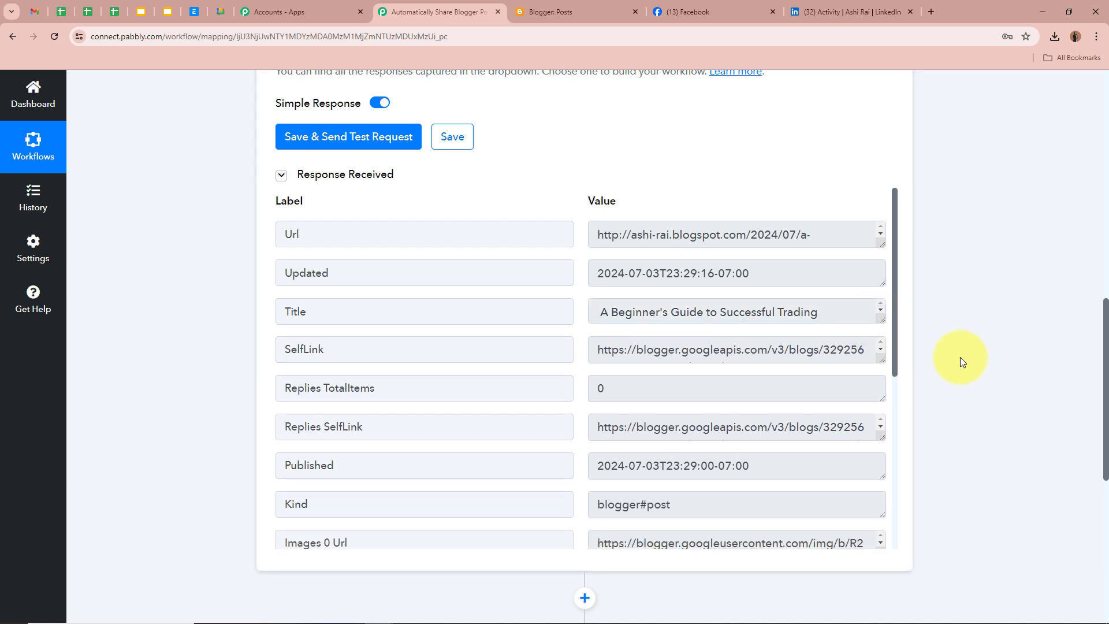
scroll(891, 349, "down", 1)
scroll(889, 358, "up", 1)
left_click_drag(876, 254, 875, 317)
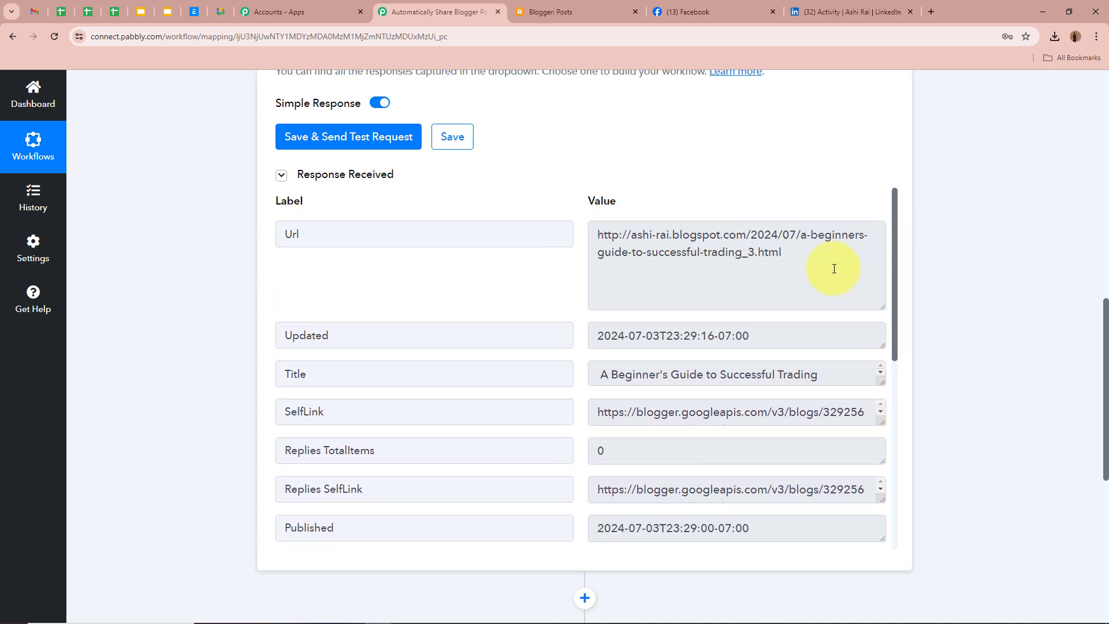
Open the captured Url value in a new browser tab, check that blog post, and close the tab.
left_click_drag(600, 234, 896, 276)
key("ctrl+c")
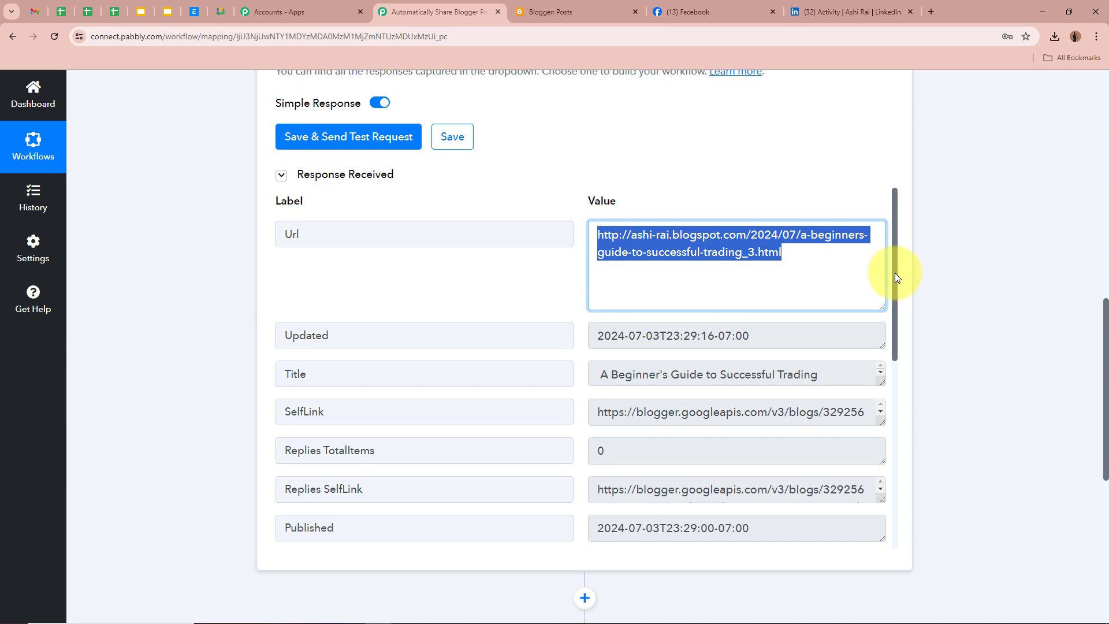
left_click(929, 11)
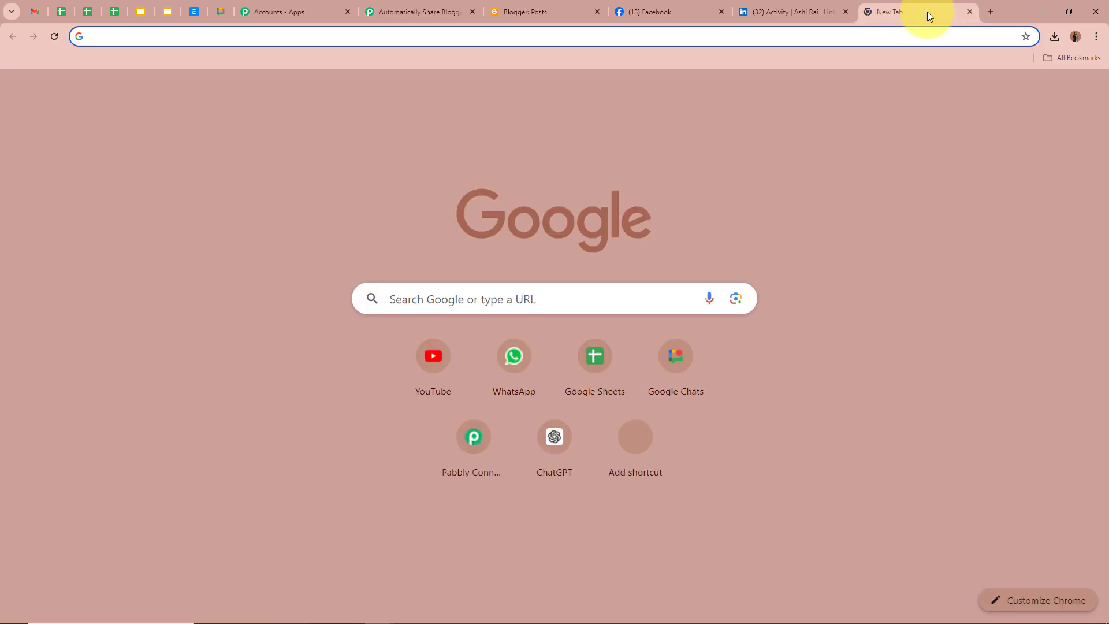
key("ctrl+v")
key("Return")
scroll(888, 408, "down", 10)
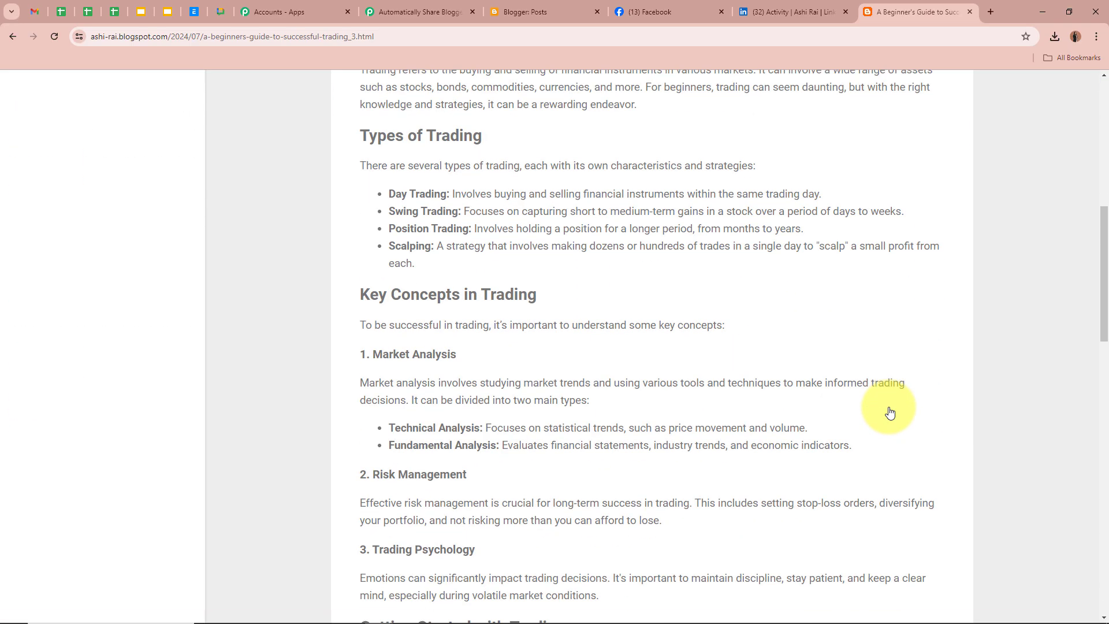
scroll(883, 409, "up", 10)
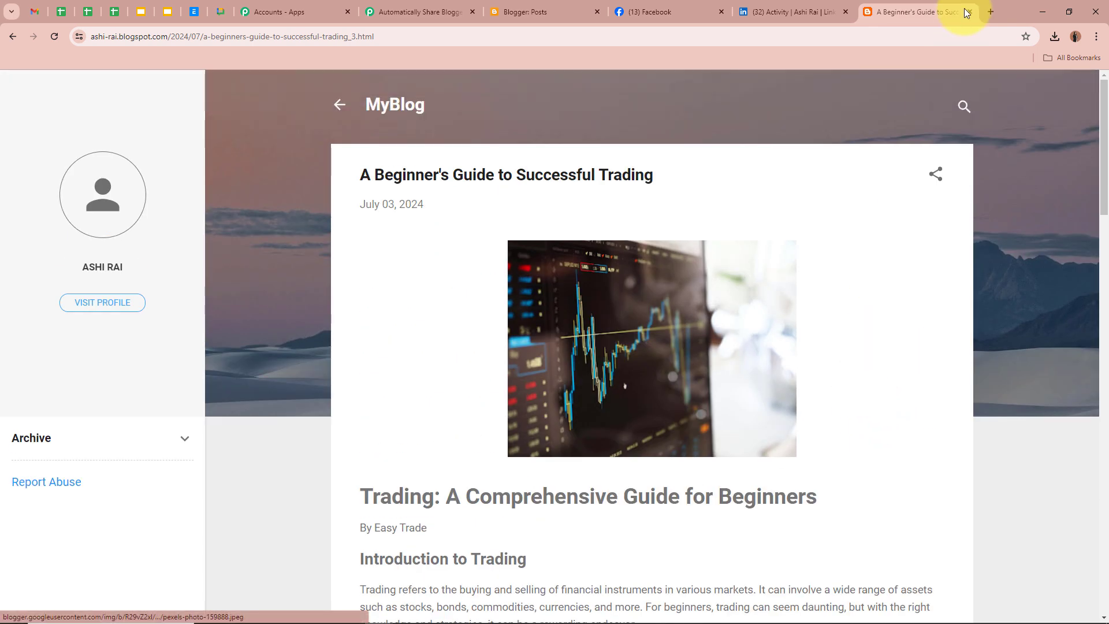
left_click(970, 12)
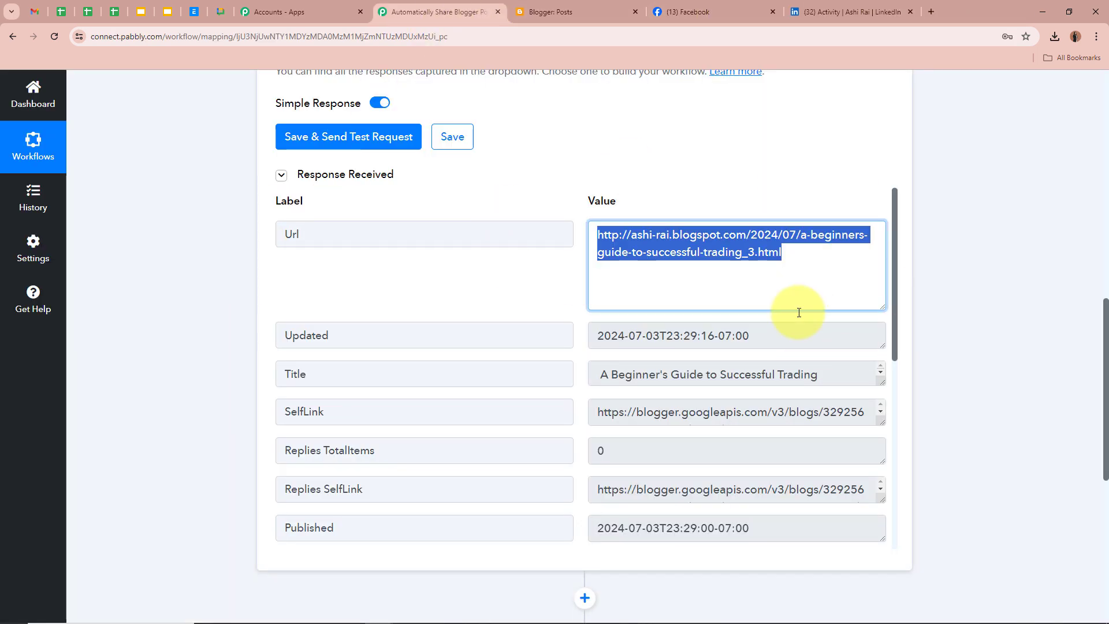
Examine the Images 0 Url and Content values in the trigger's received response, enlarging their fields to read more text.
scroll(644, 394, "down", 5)
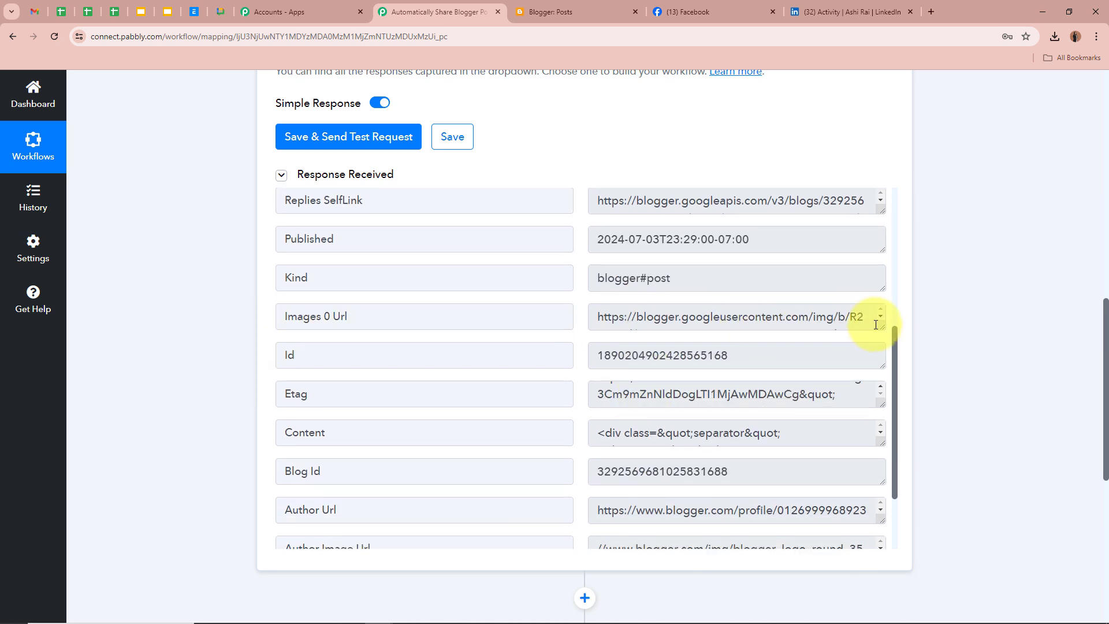
left_click_drag(877, 327, 878, 379)
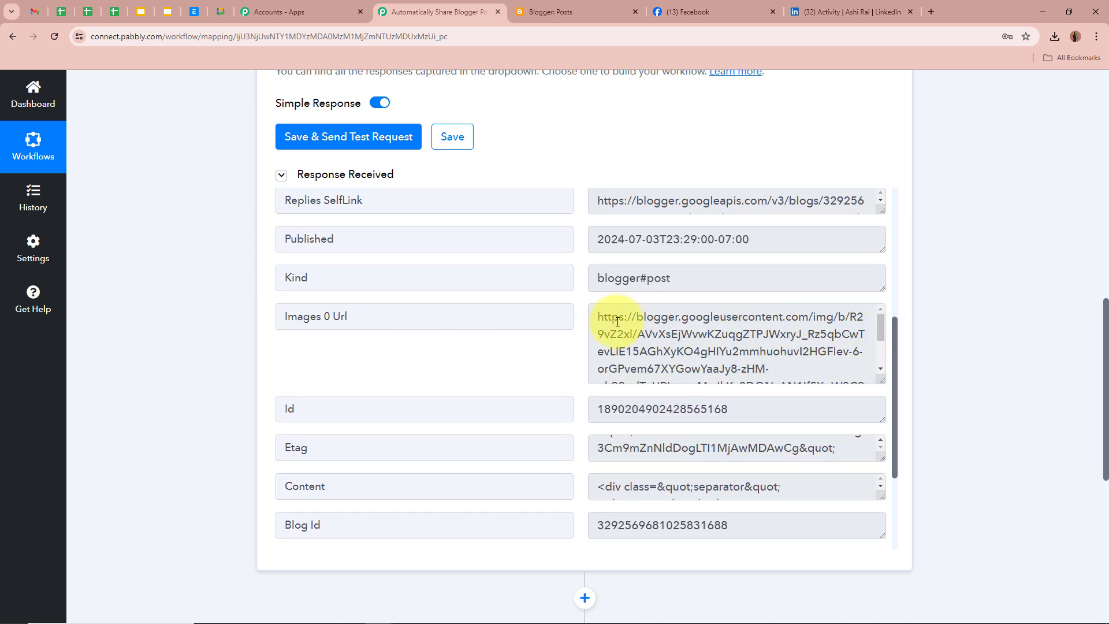
scroll(621, 323, "down", 1)
scroll(621, 323, "up", 2)
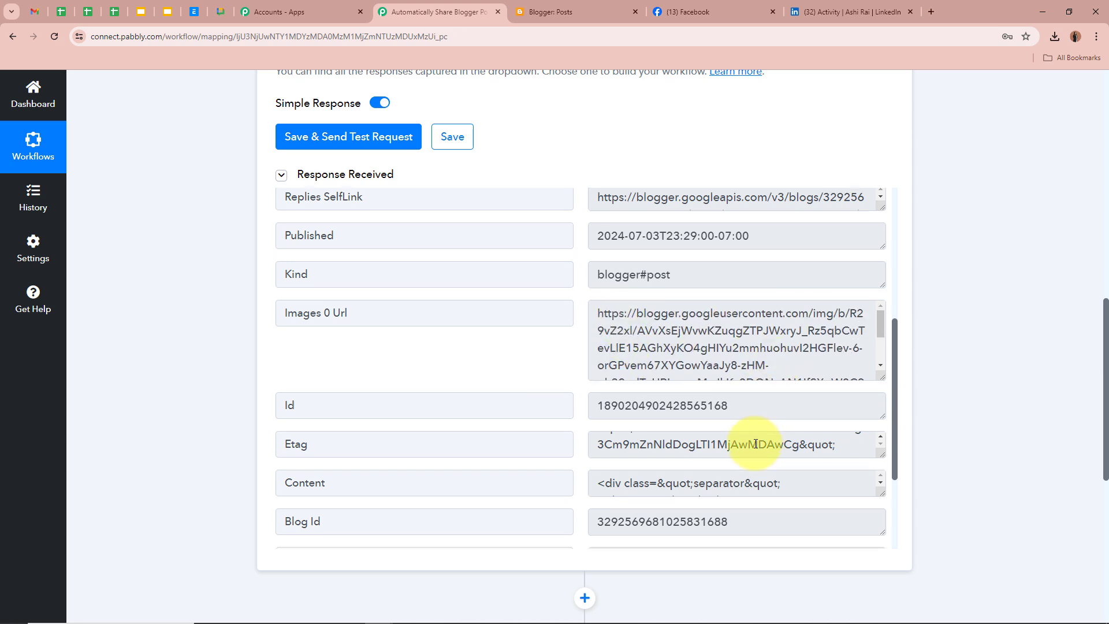
scroll(733, 444, "down", 3)
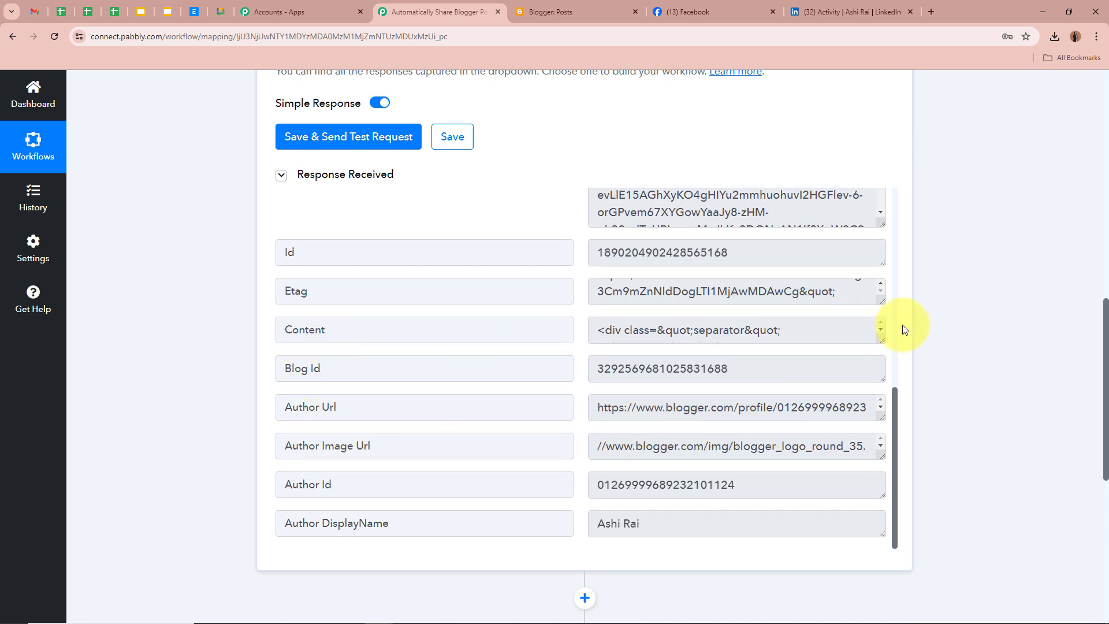
left_click_drag(882, 341, 881, 500)
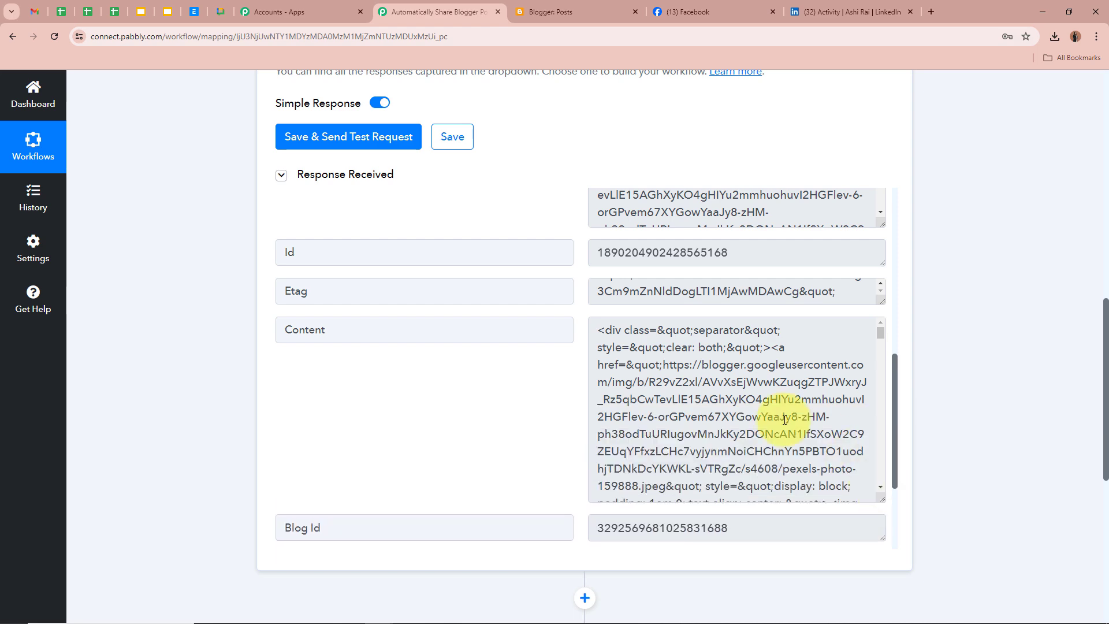
scroll(784, 420, "down", 5)
scroll(784, 419, "down", 15)
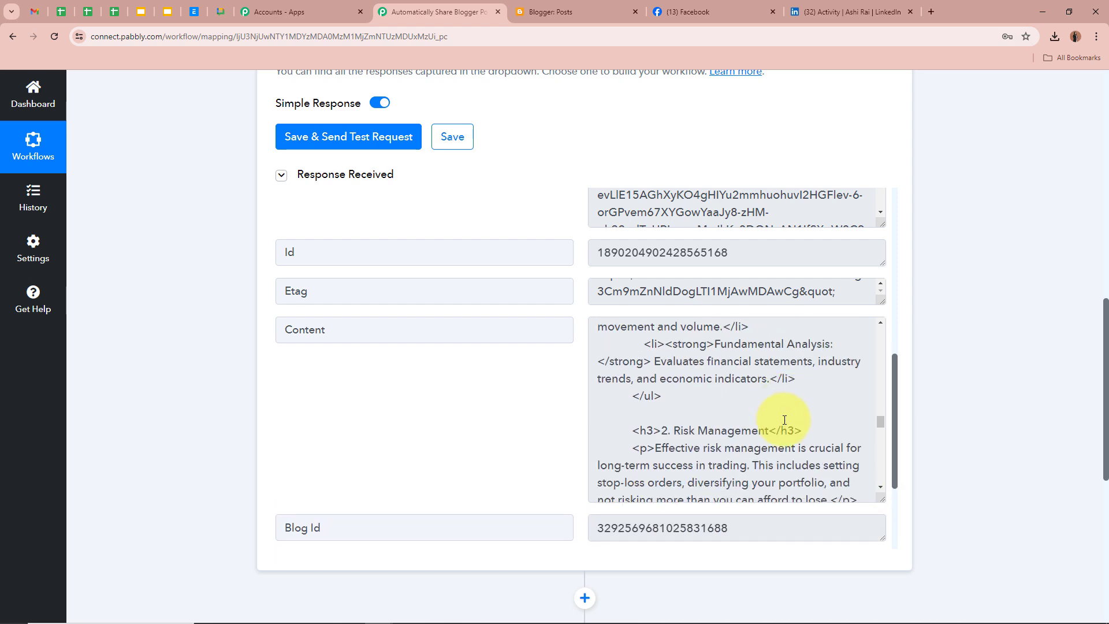
scroll(783, 420, "down", 10)
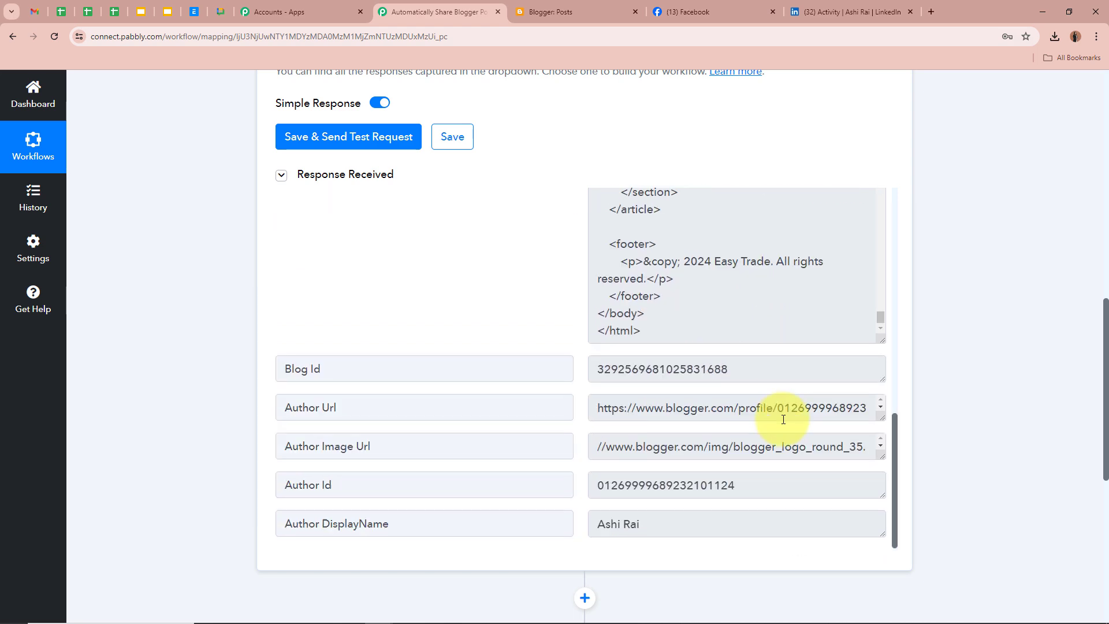
Set the Google Blogger trigger's time to "Check every 8 hours" and save it.
scroll(983, 383, "up", 6)
scroll(984, 383, "up", 5)
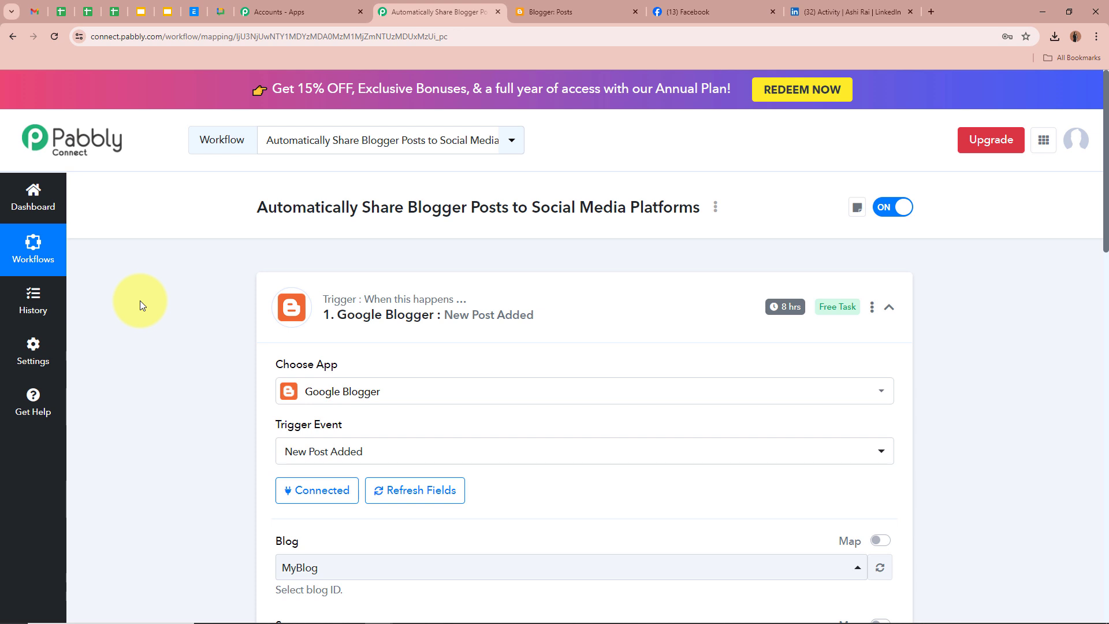
mouse_move(783, 315)
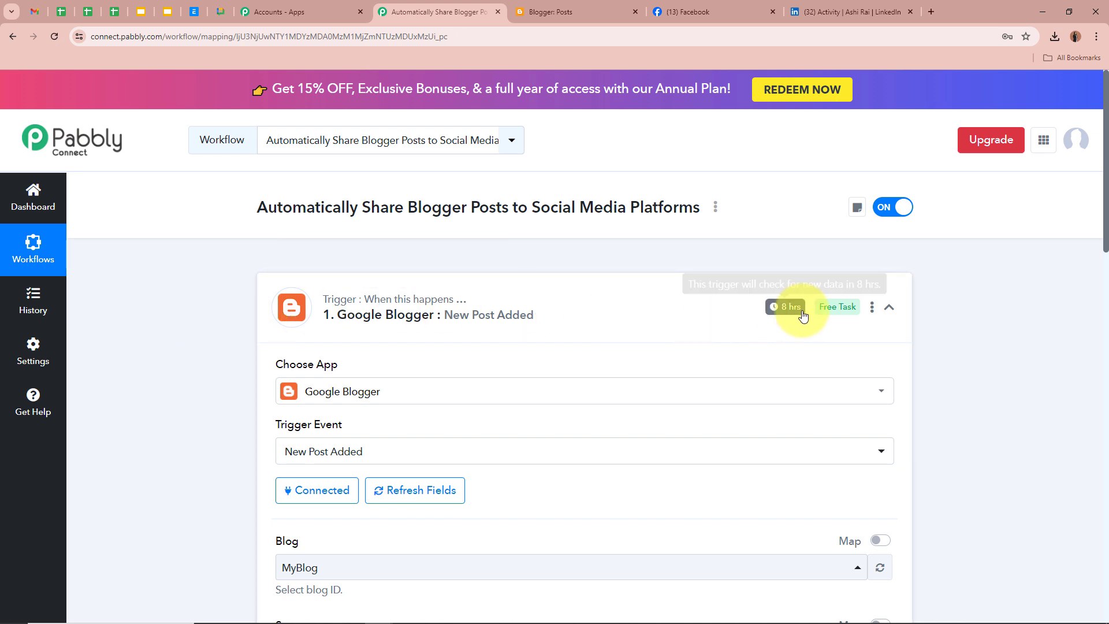
left_click(872, 307)
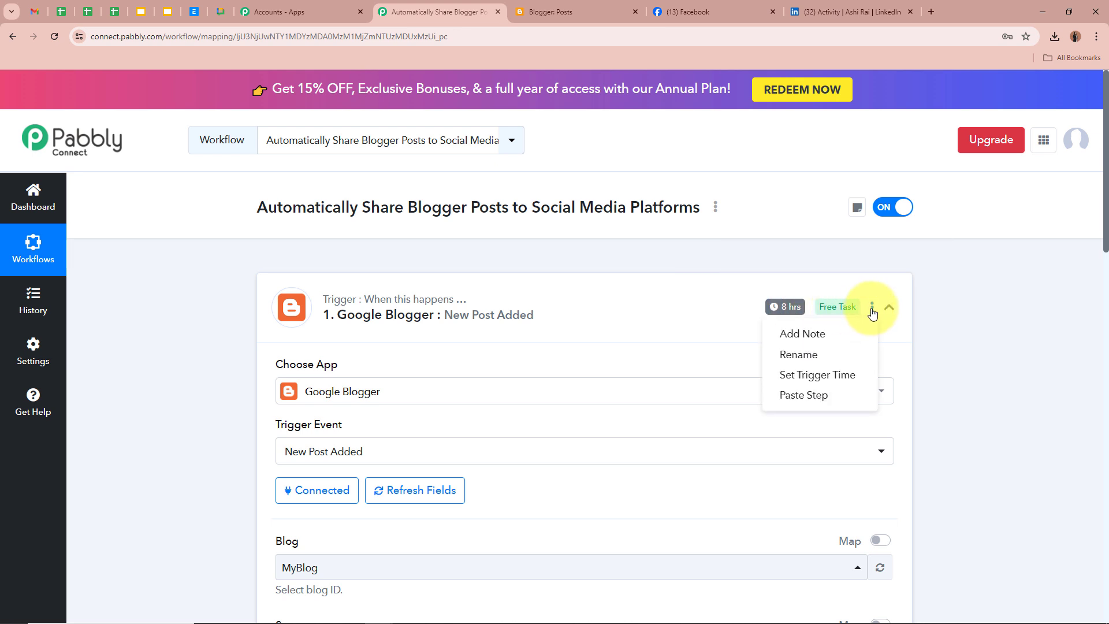
left_click(822, 376)
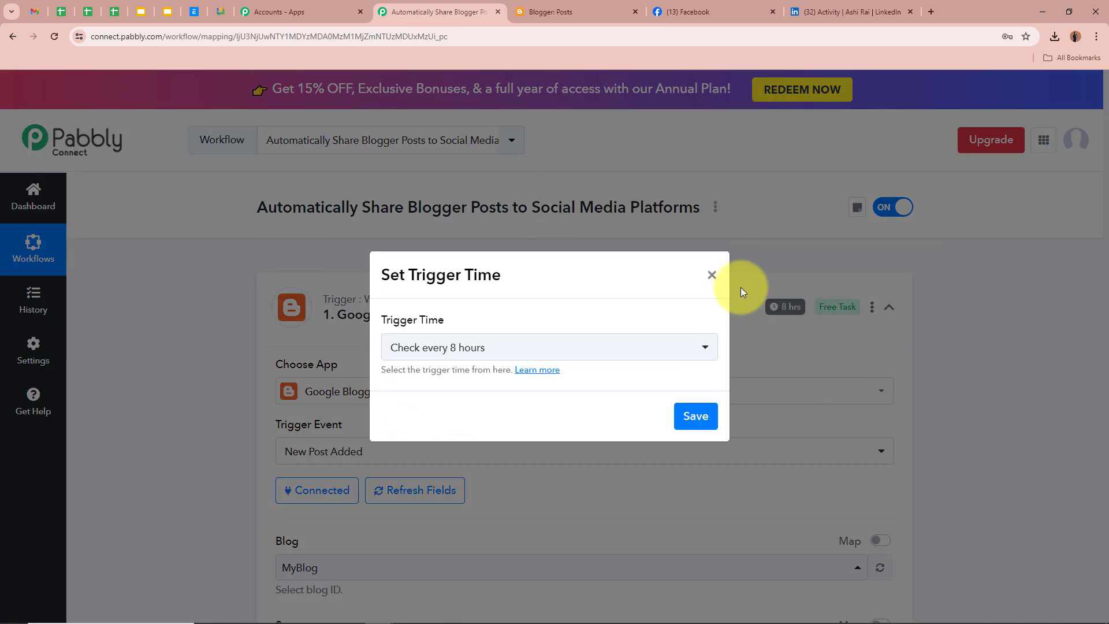
left_click(523, 345)
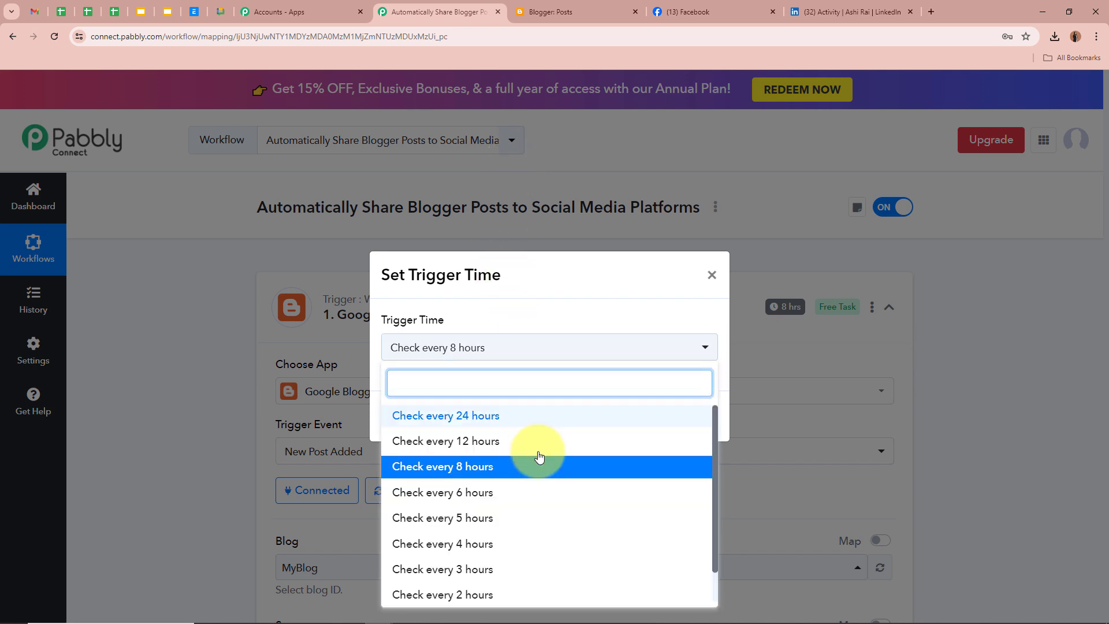
scroll(539, 480, "down", 1)
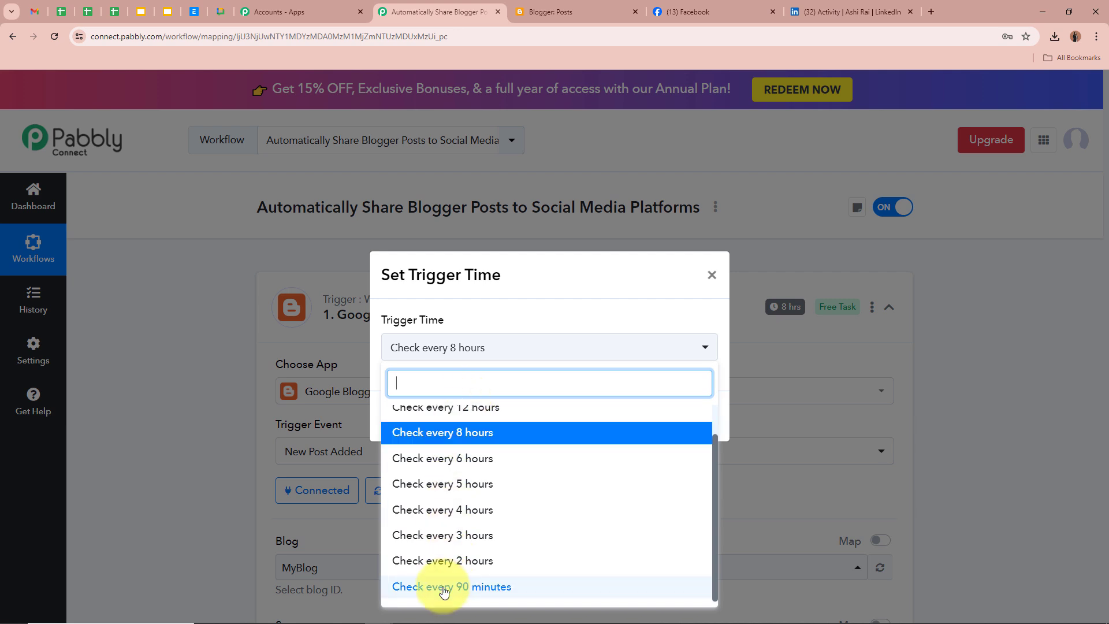
scroll(496, 590, "up", 1)
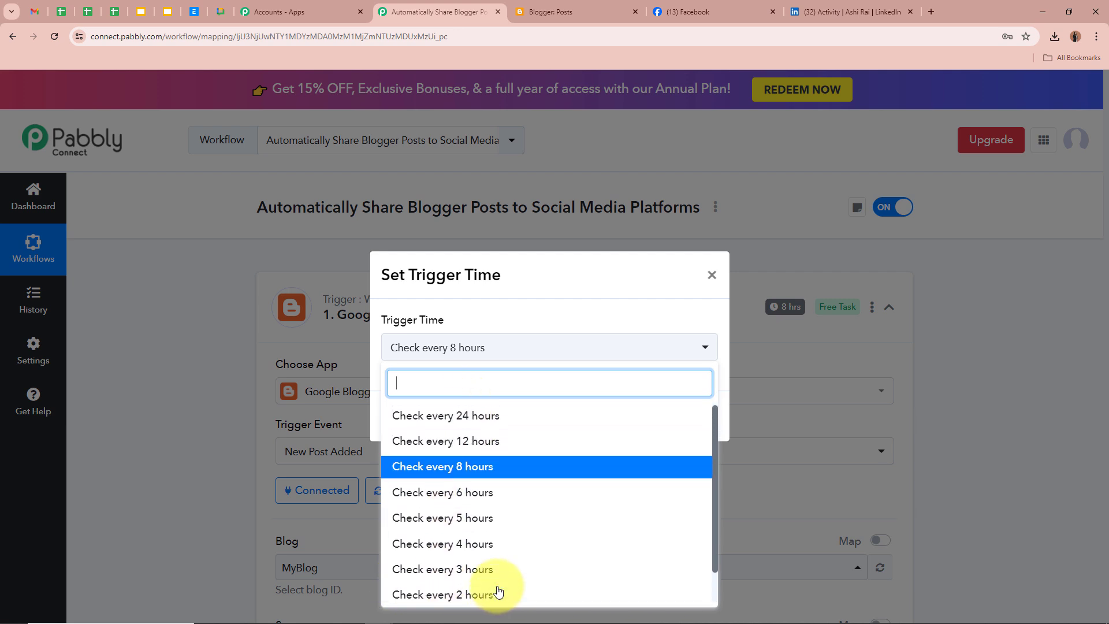
left_click(494, 466)
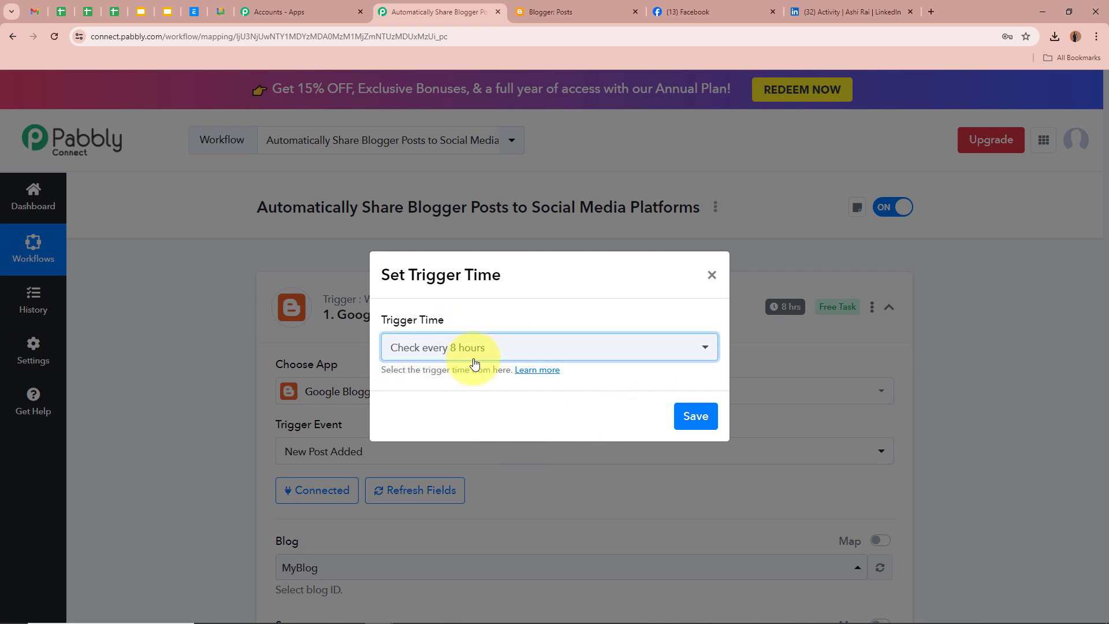
left_click(713, 412)
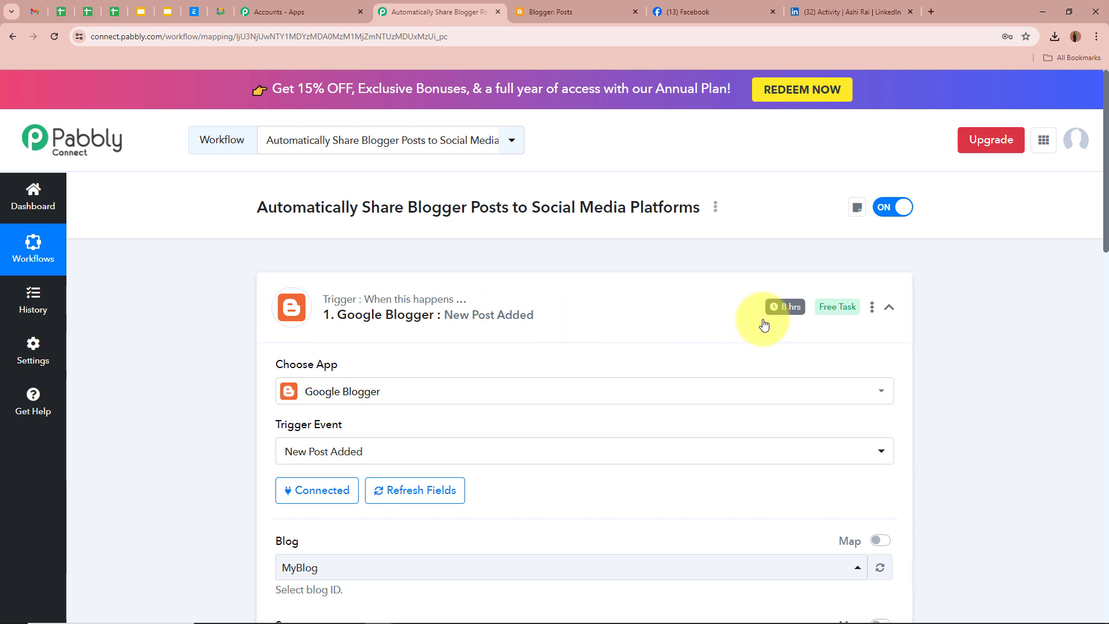
Collapse the trigger and set the action step to the Facebook Pages app with the Create Page Photo Post event.
left_click(889, 307)
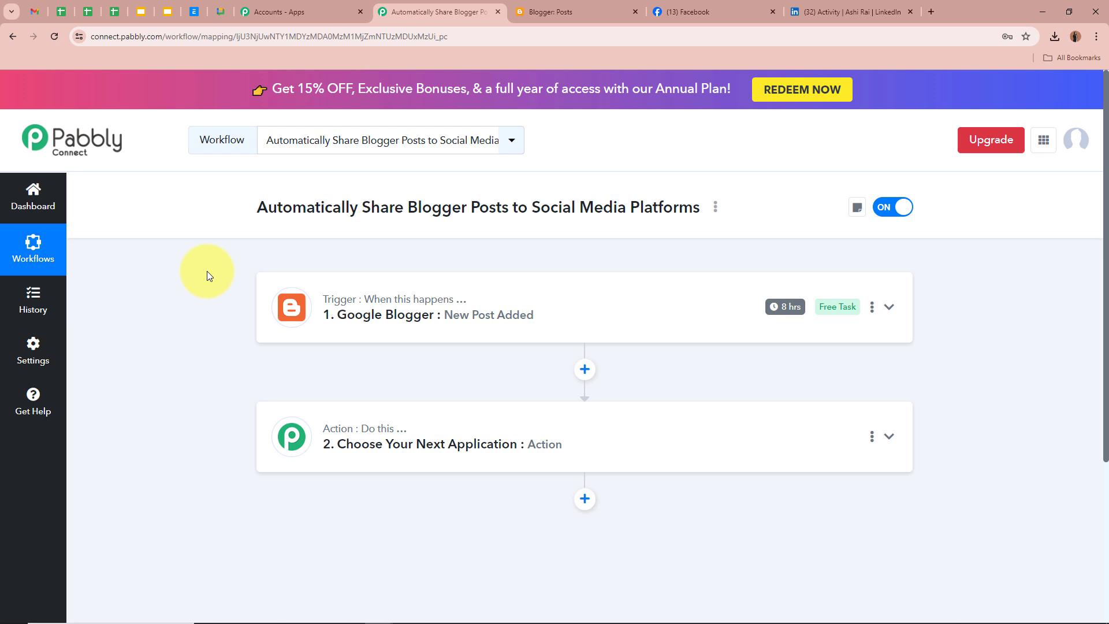
scroll(208, 294, "down", 2)
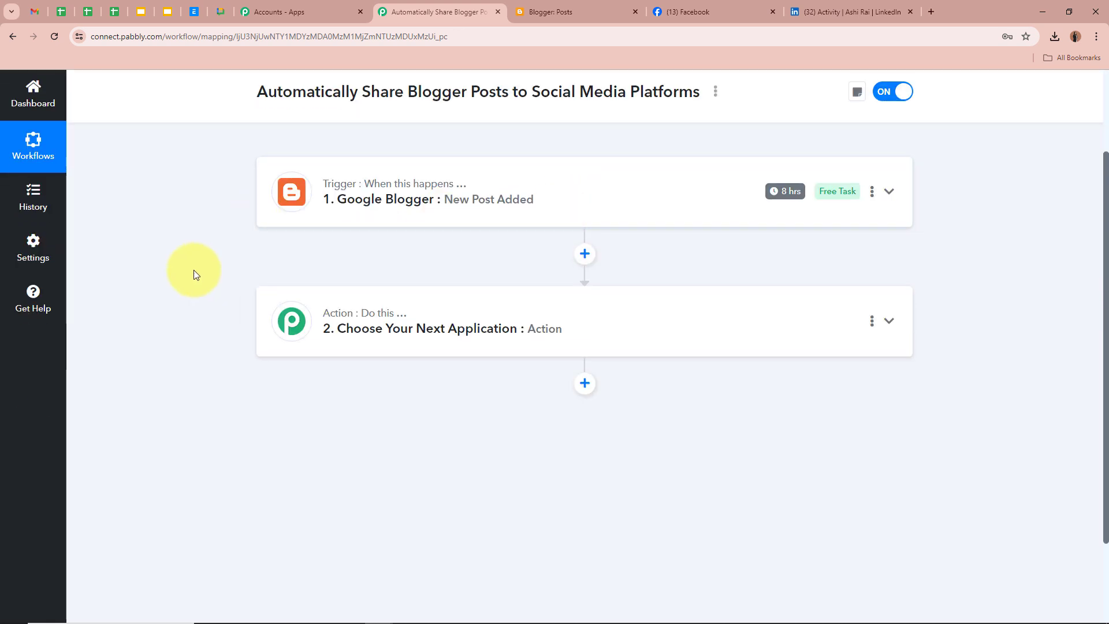
left_click(888, 319)
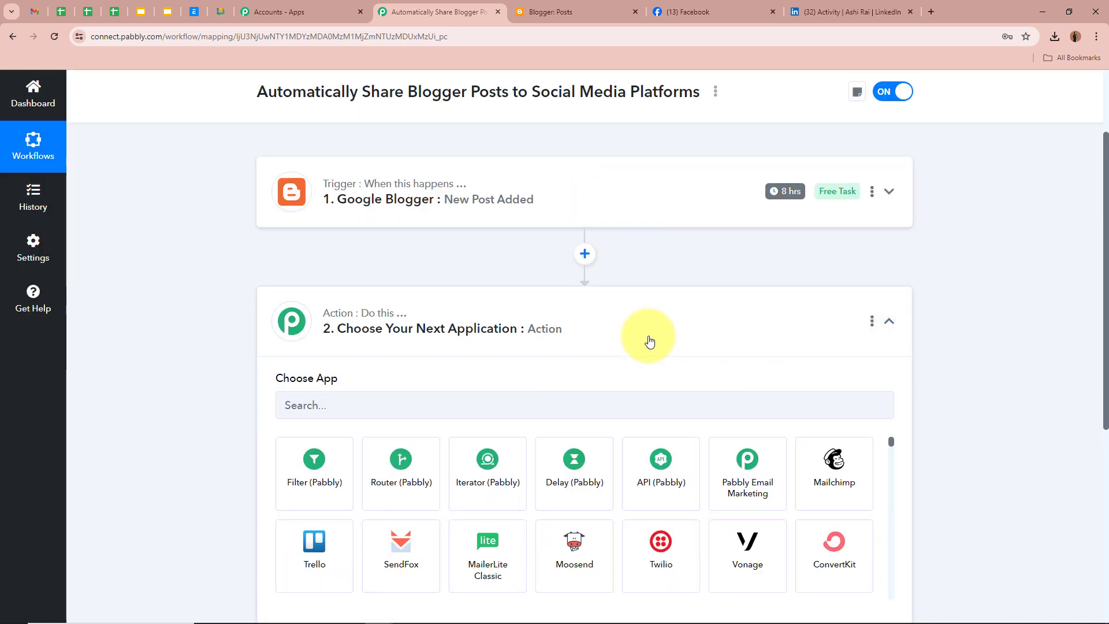
left_click(420, 327)
type("Face")
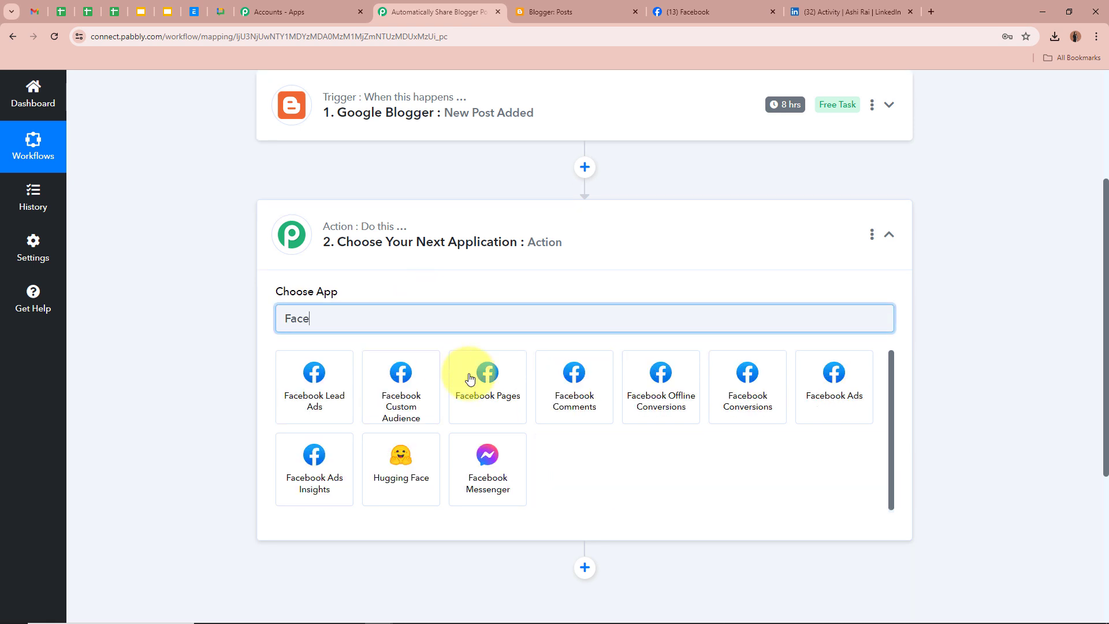
left_click(469, 379)
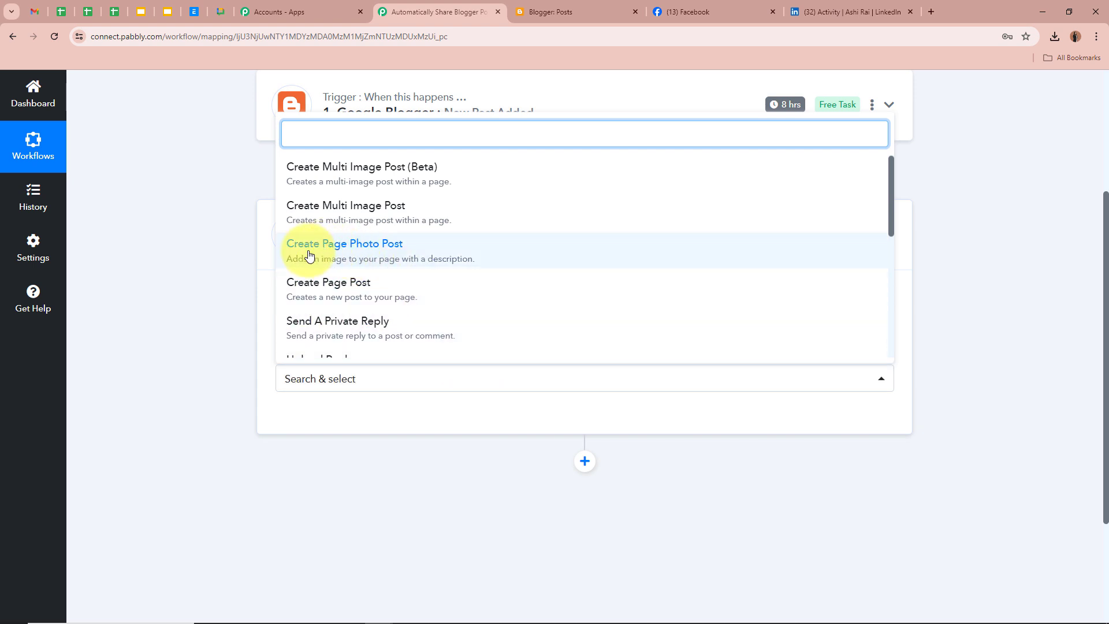
left_click(423, 250)
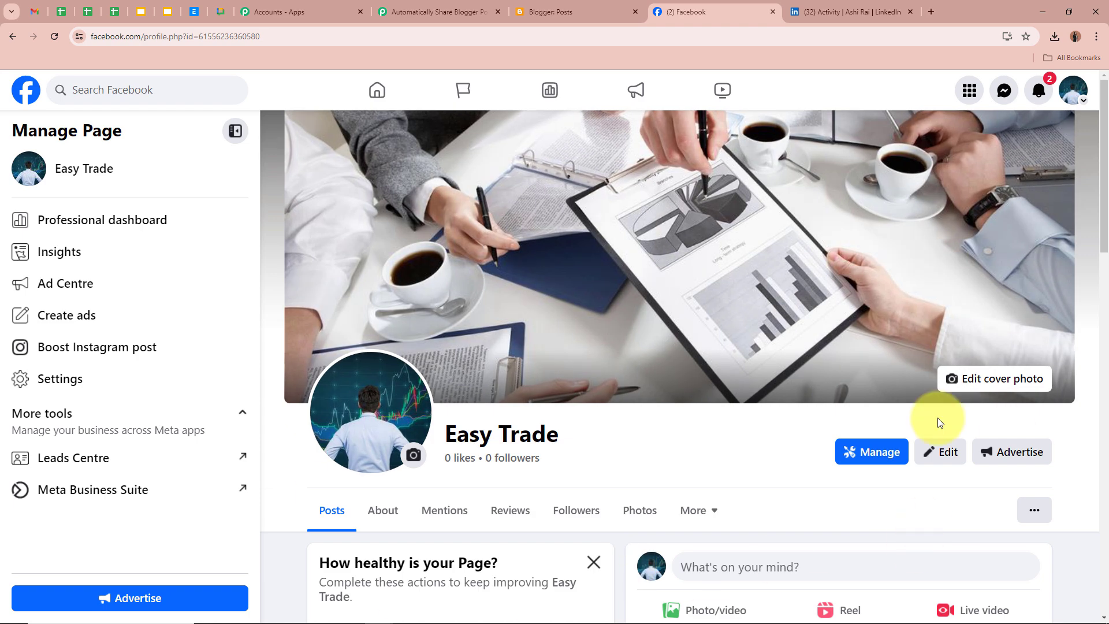
Look over the Easy Trade page on Facebook and return to the Pabbly Connect workflow.
scroll(740, 477, "down", 4)
scroll(740, 477, "up", 4)
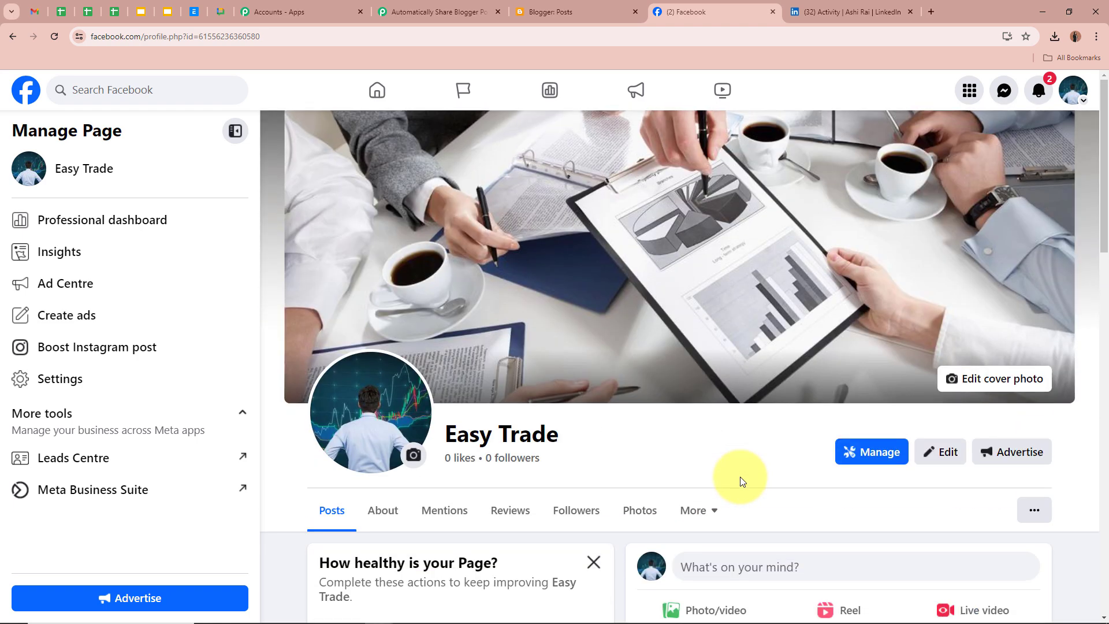
left_click(420, 7)
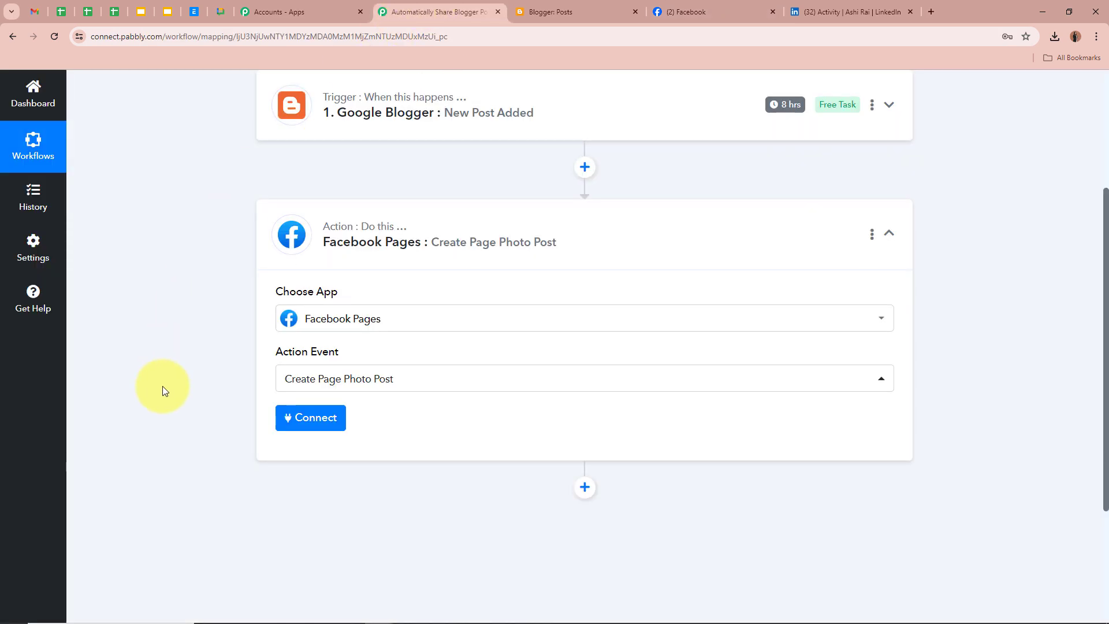
Connect the action to Facebook Pages through a new authorized connection and bring up its page, photo and description fields.
scroll(162, 387, "down", 1)
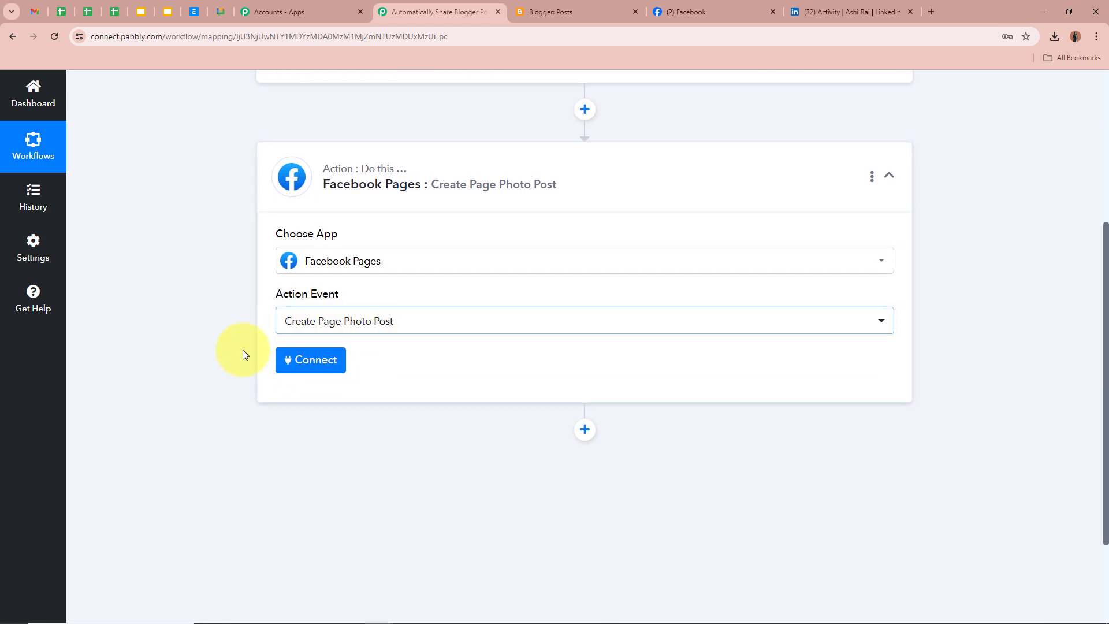
left_click(327, 364)
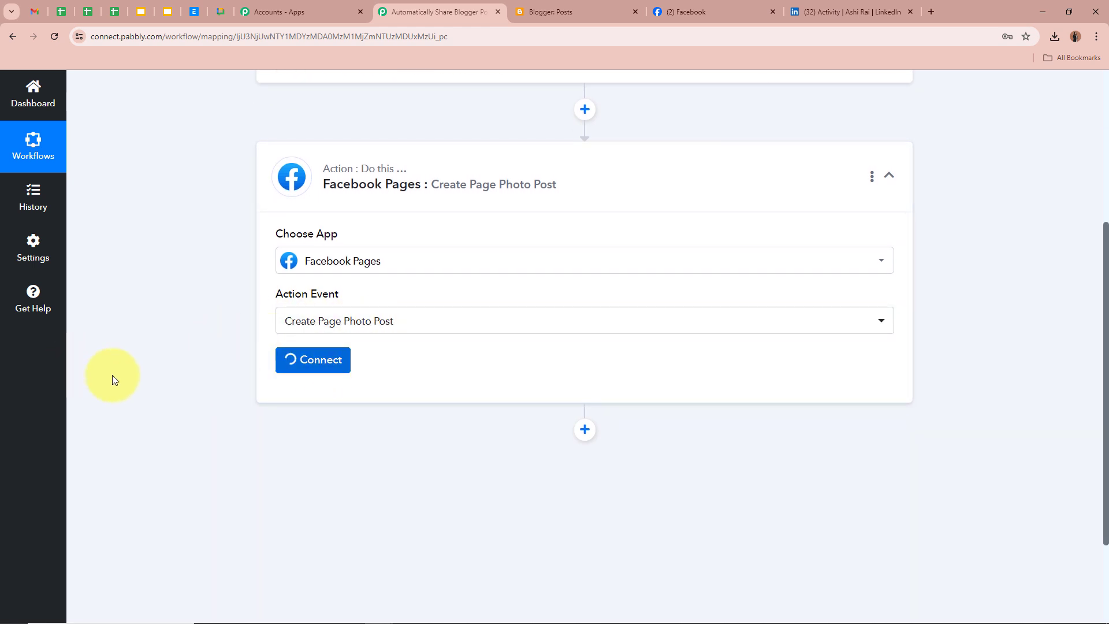
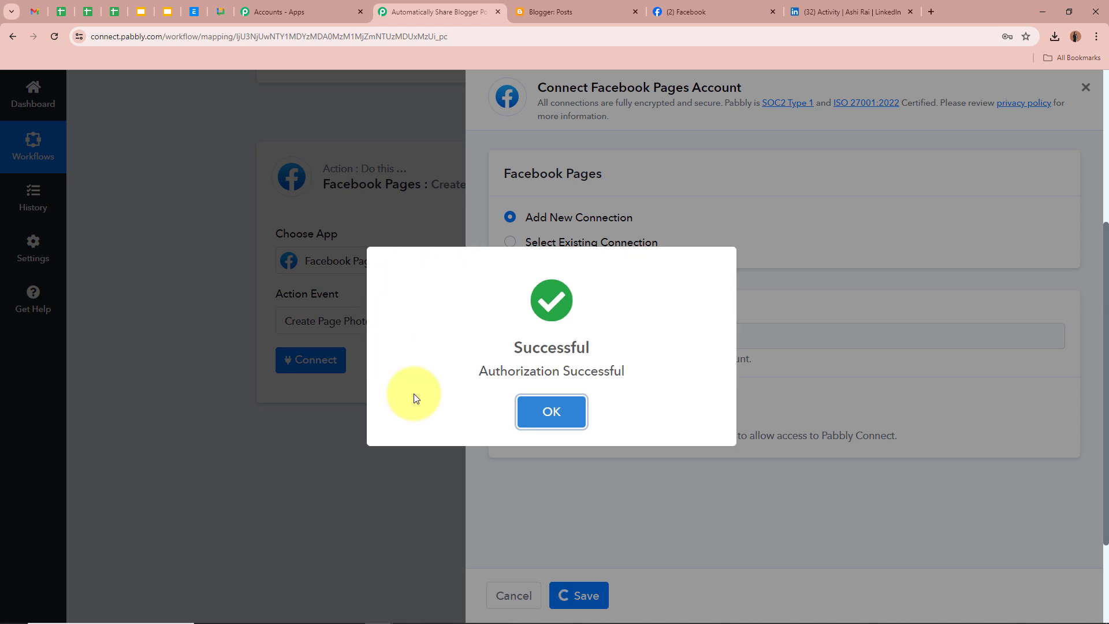
left_click(551, 409)
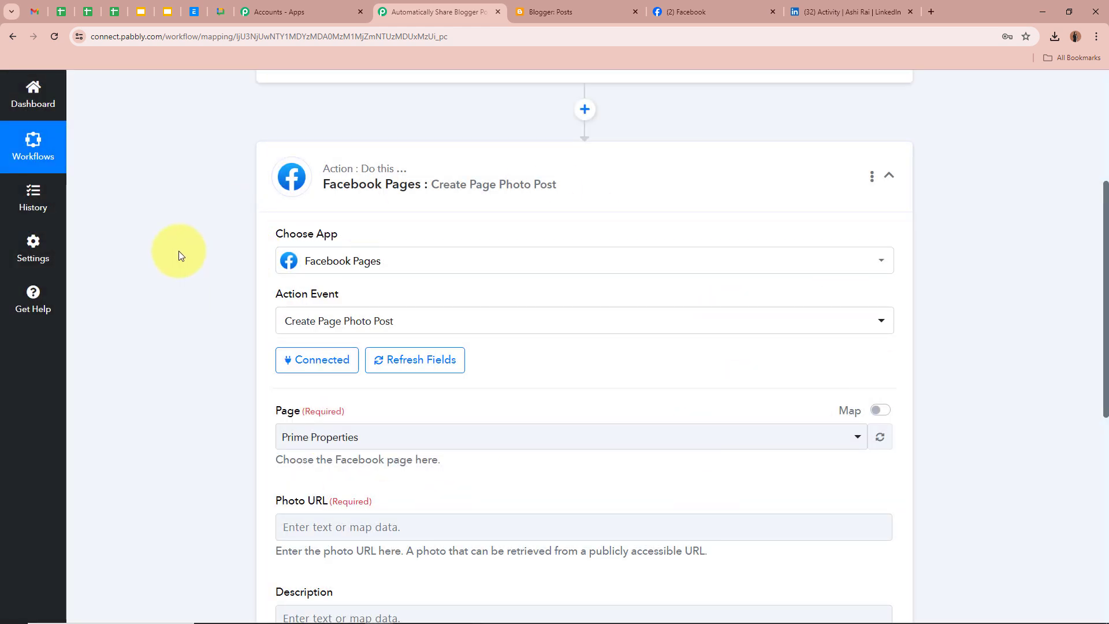
scroll(179, 251, "down", 2)
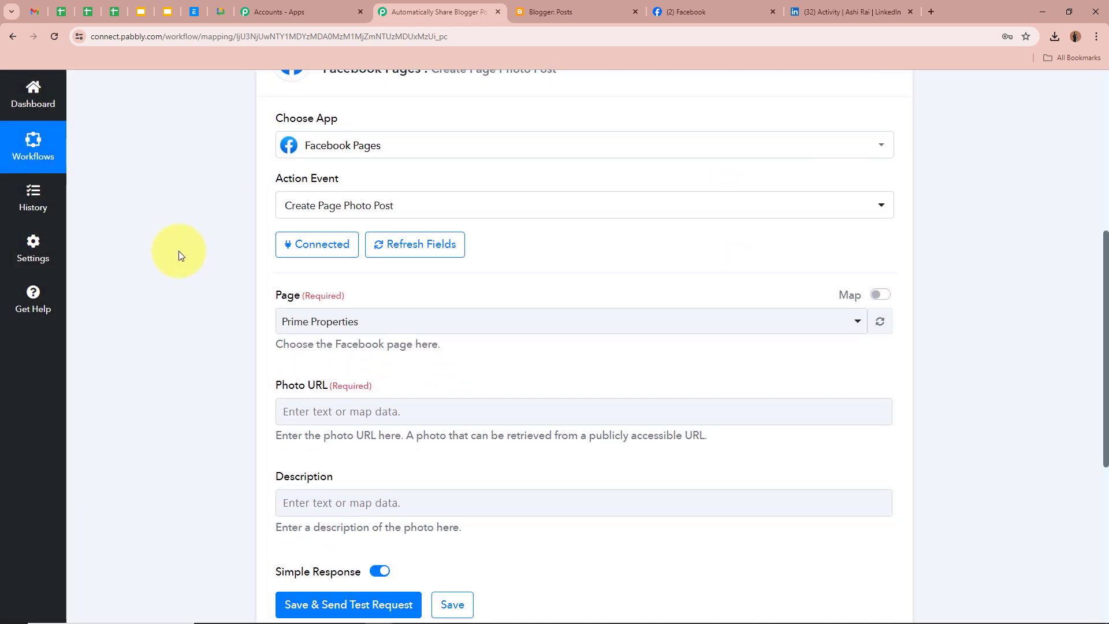
scroll(178, 251, "down", 2)
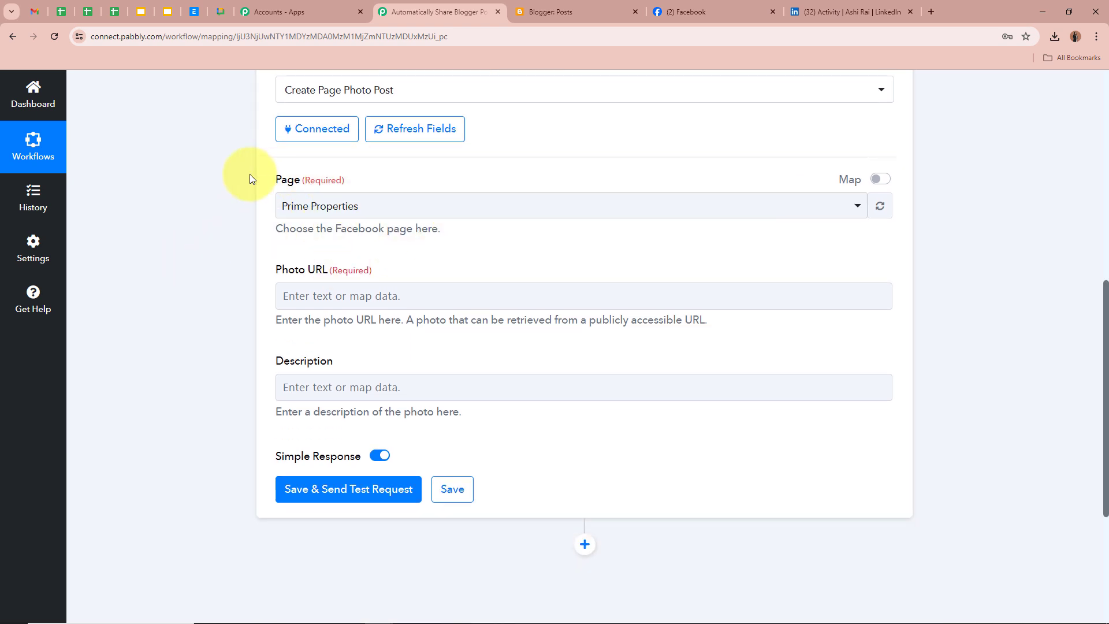
Select Easy Trade as the Facebook page to post to and check it against the page open on Facebook.
left_click(382, 209)
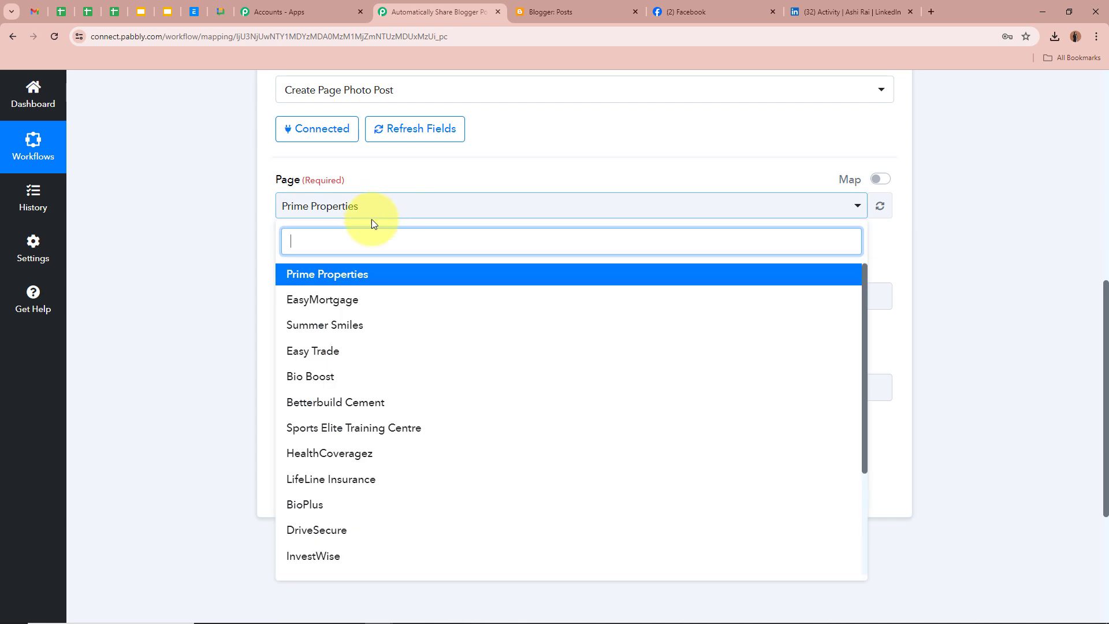
left_click(376, 353)
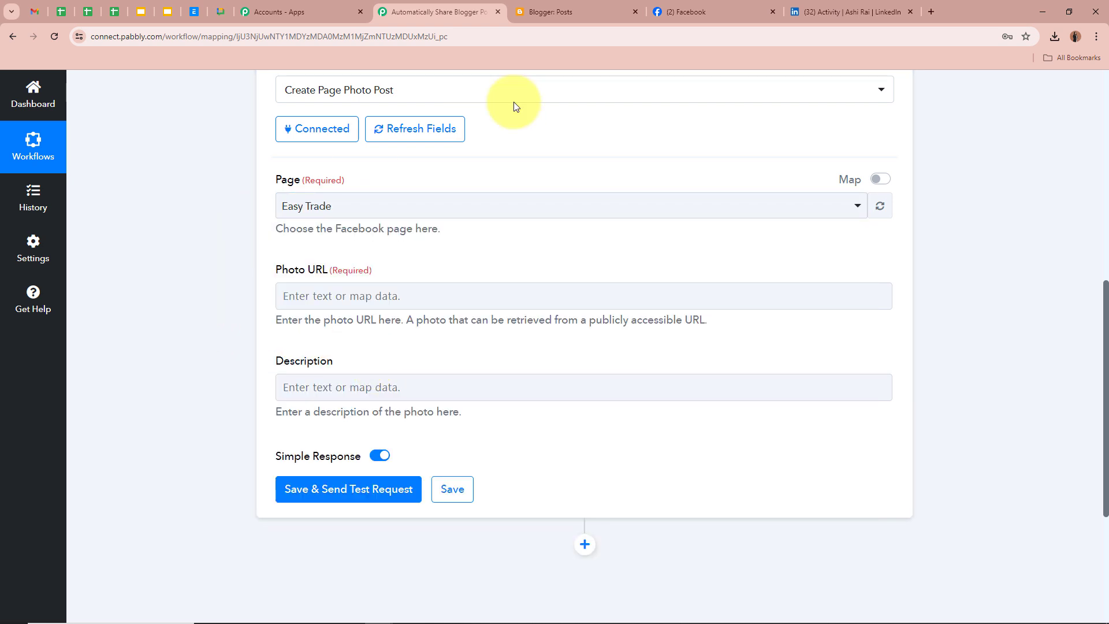
left_click(737, 7)
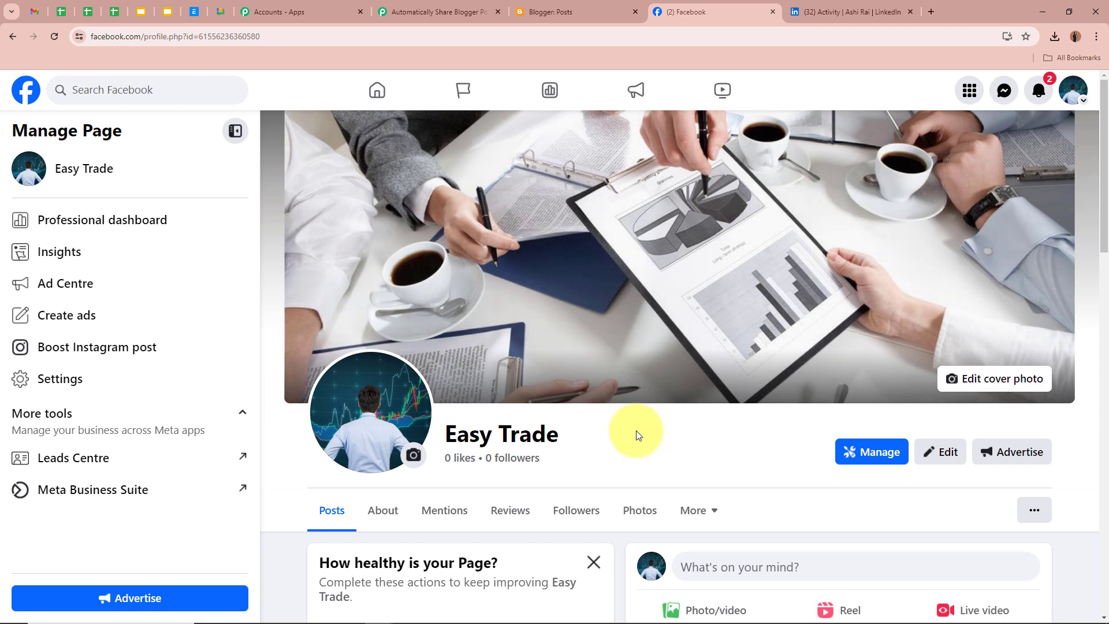
left_click(447, 11)
Map the Photo URL field to the Images 0 Url value from the Google Blogger trigger.
scroll(241, 219, "down", 1)
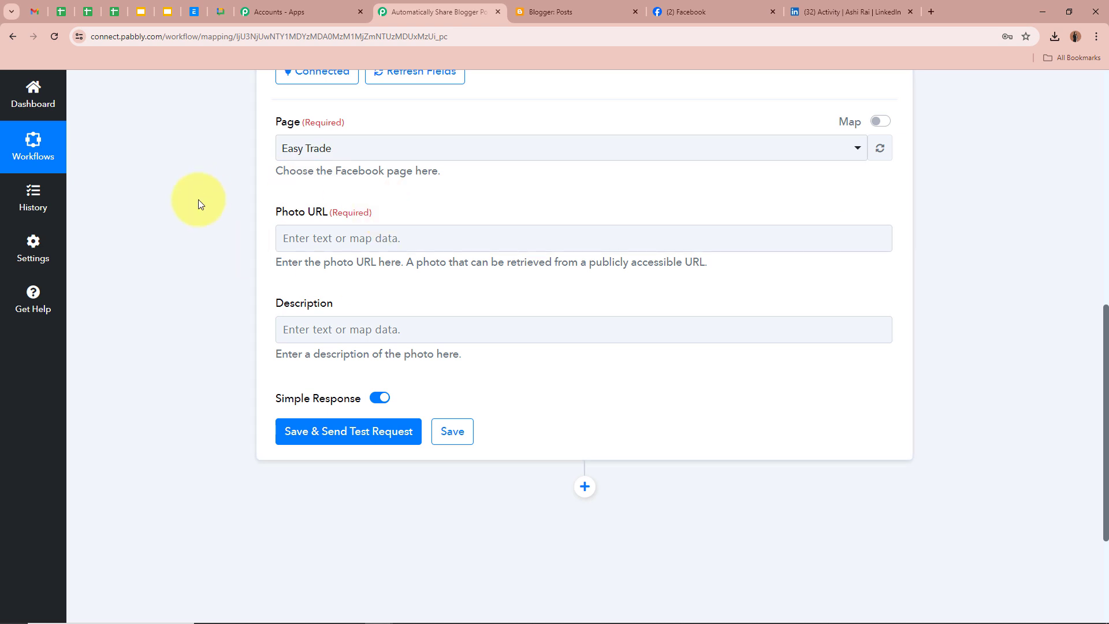
left_click_drag(272, 209, 370, 211)
left_click(186, 213)
scroll(186, 213, "up", 10)
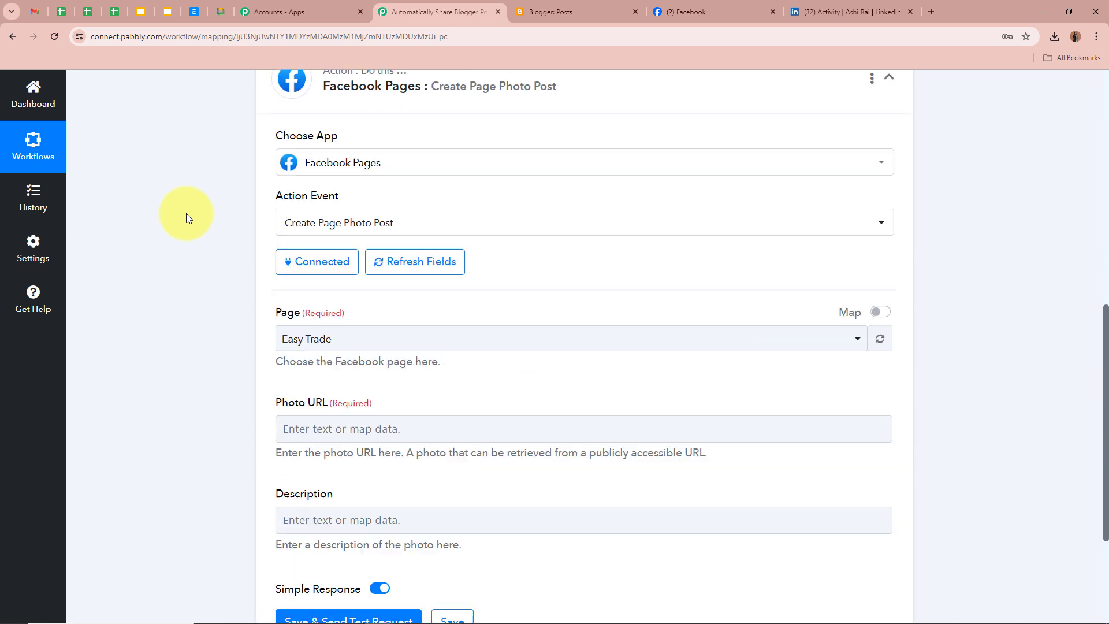
scroll(186, 213, "down", 5)
scroll(186, 213, "down", 4)
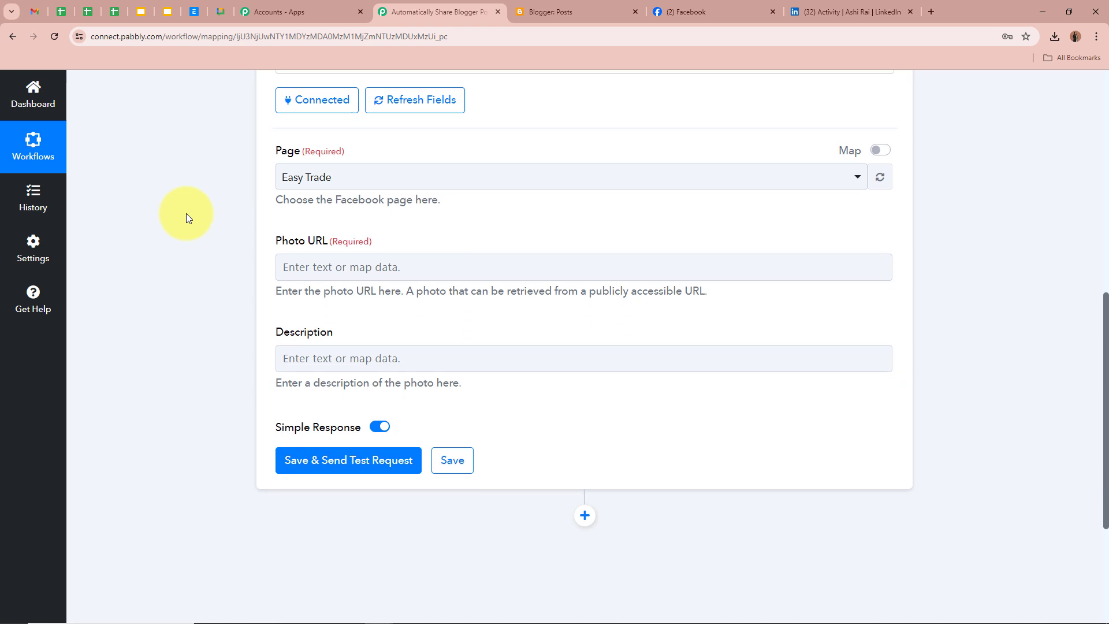
left_click(336, 265)
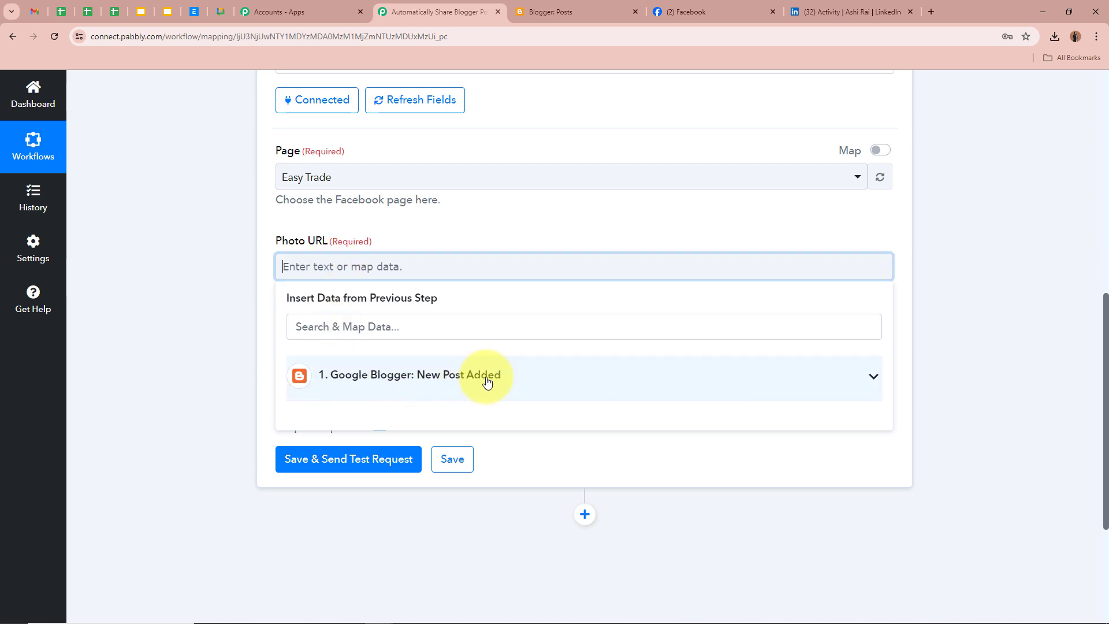
scroll(508, 381, "up", 8)
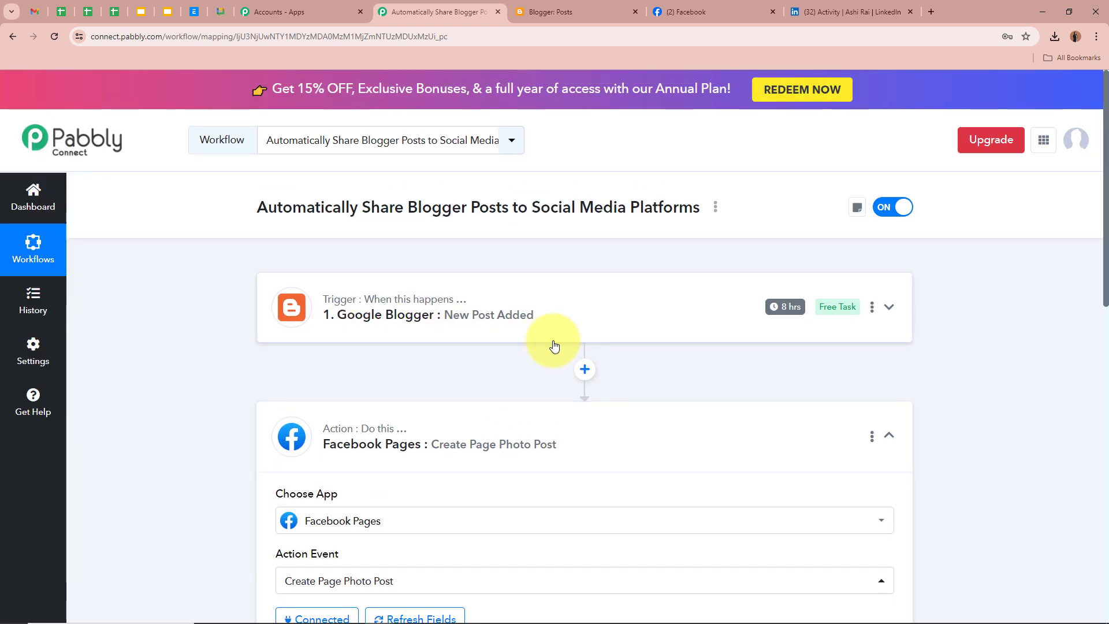
scroll(554, 346, "down", 10)
left_click(571, 272)
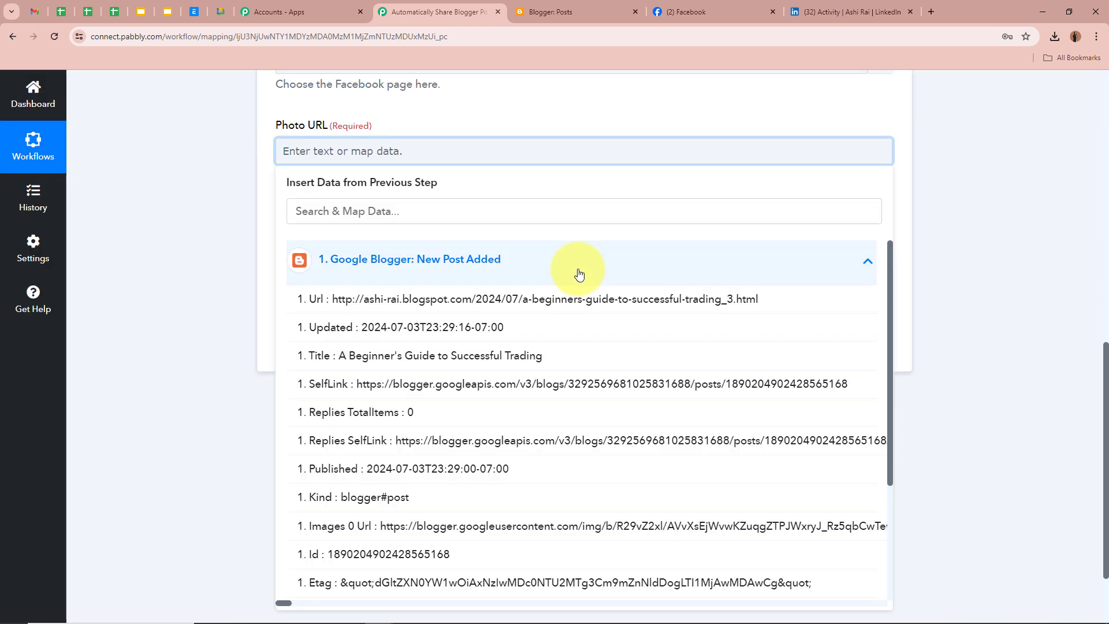
scroll(539, 531, "down", 1)
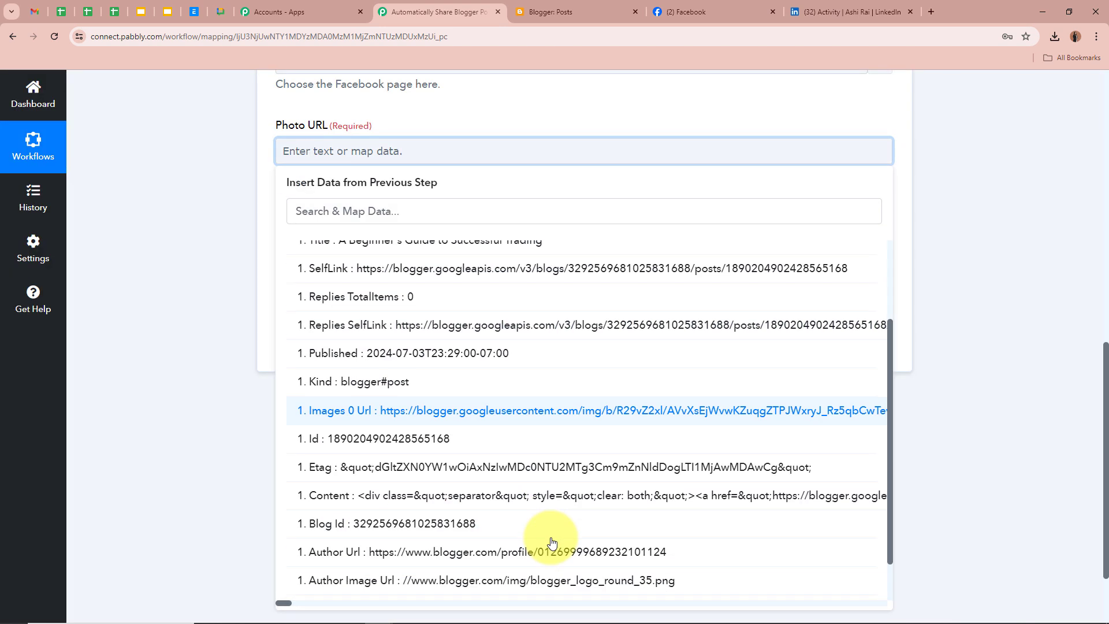
scroll(551, 543, "up", 1)
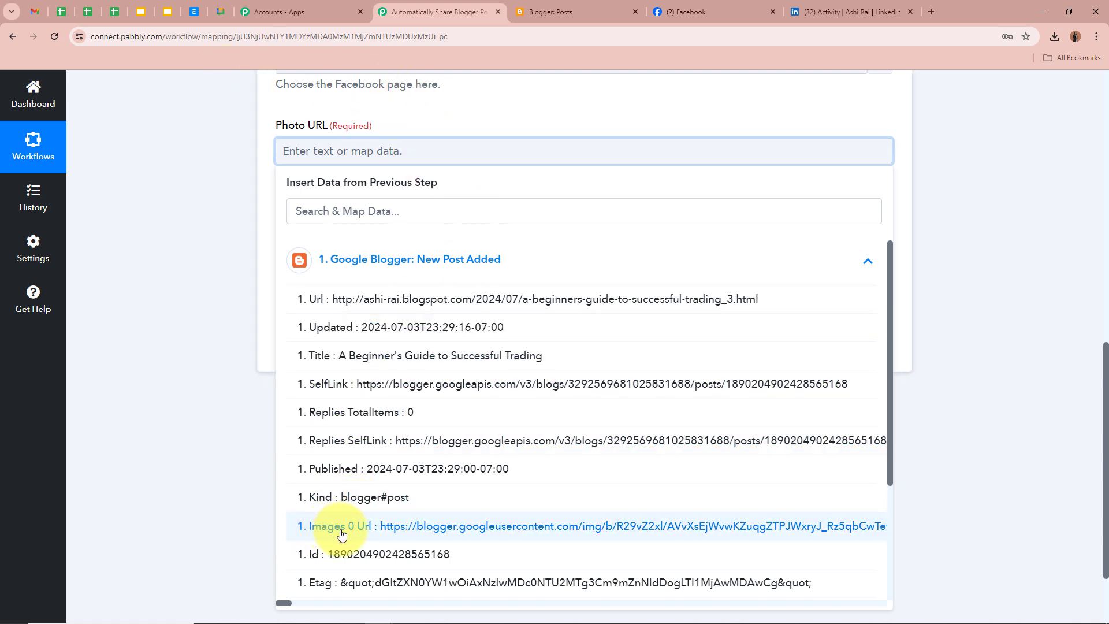
left_click(491, 526)
left_click(101, 240)
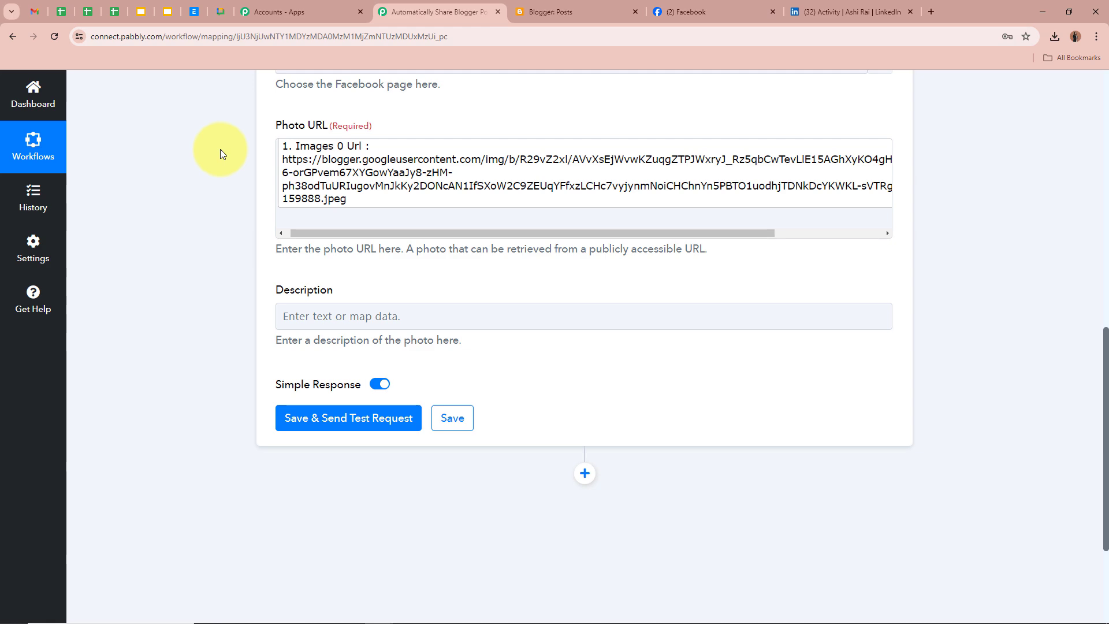
Map the Description field to the Google Blogger post's Title, with its Url on a second line.
scroll(264, 164, "up", 8)
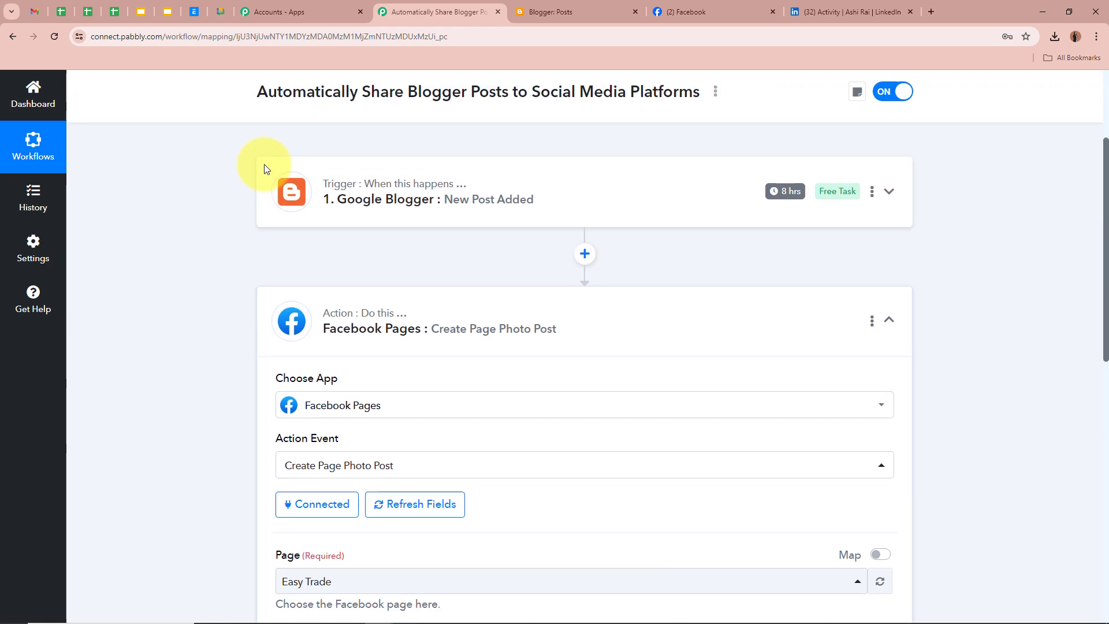
scroll(263, 166, "down", 8)
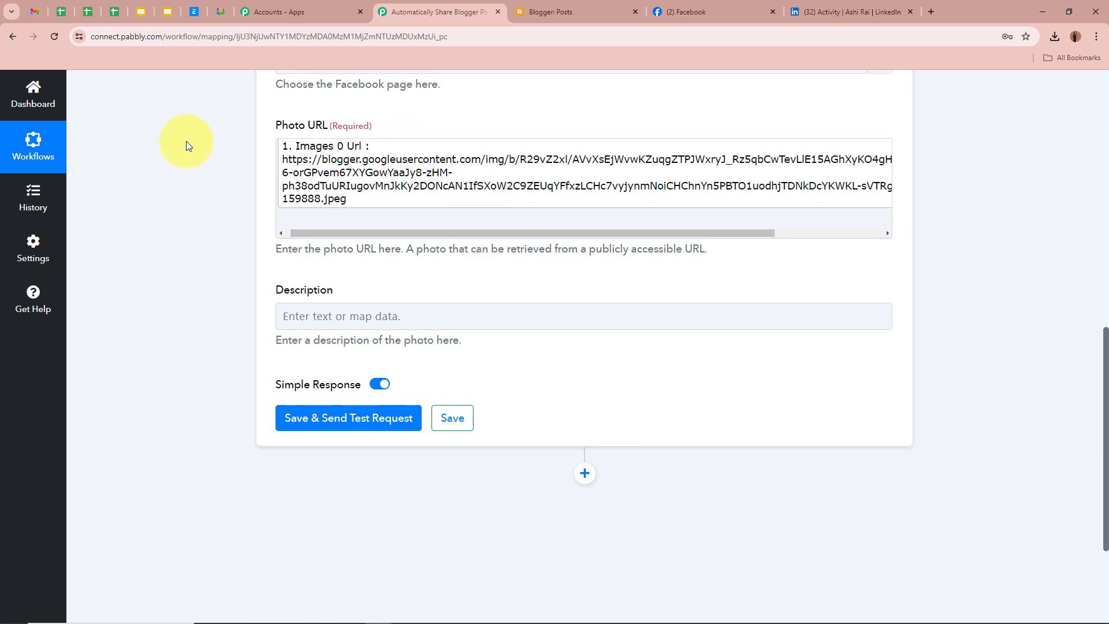
scroll(186, 141, "down", 2)
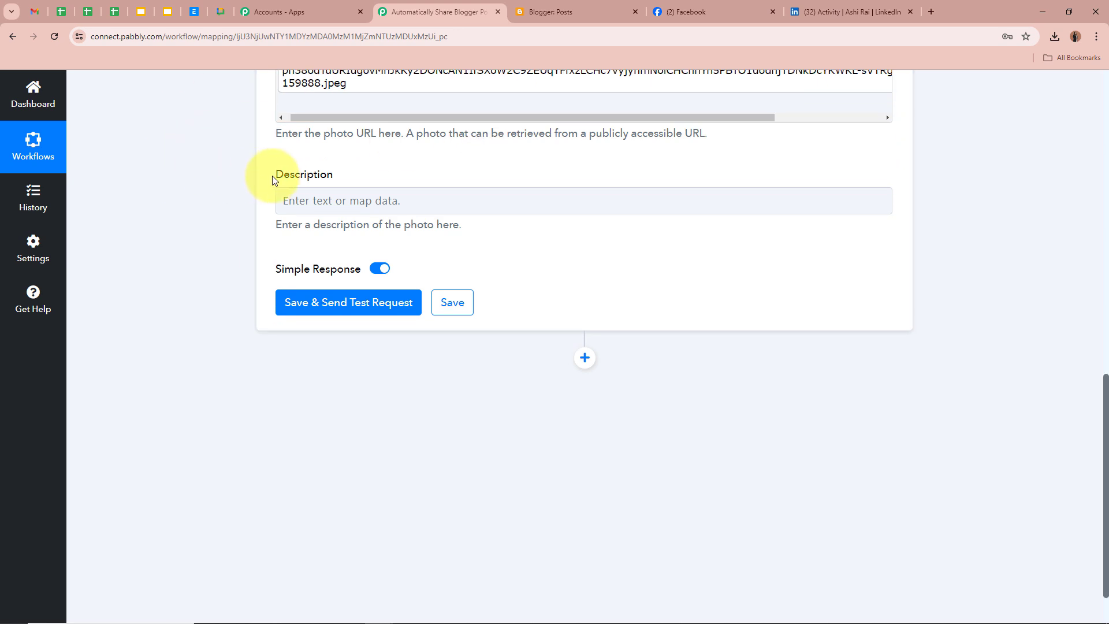
left_click(330, 203)
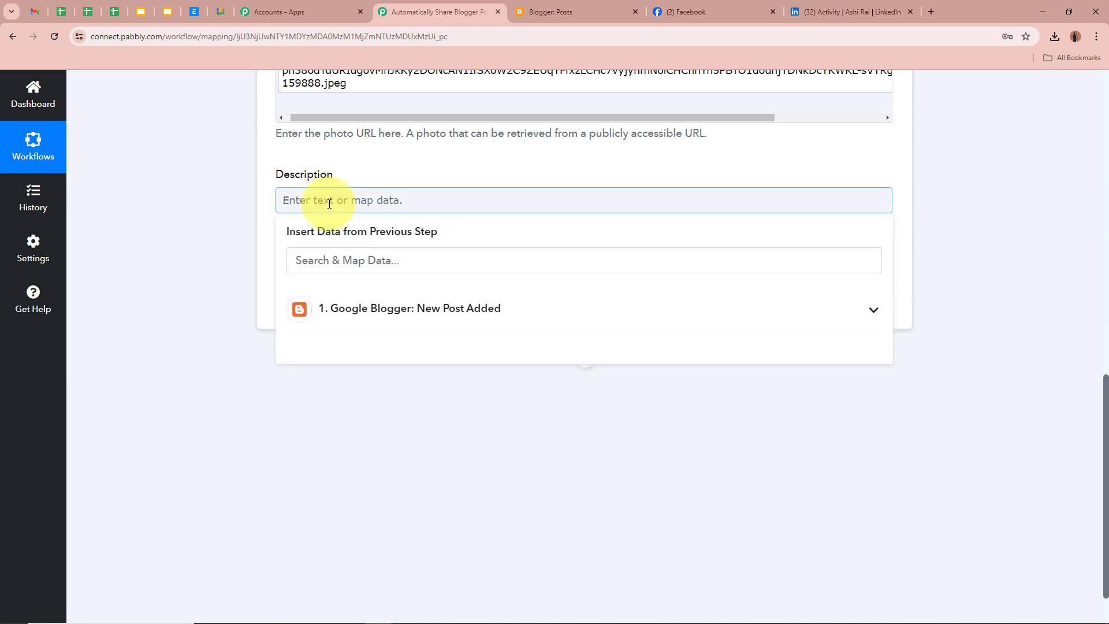
left_click(469, 312)
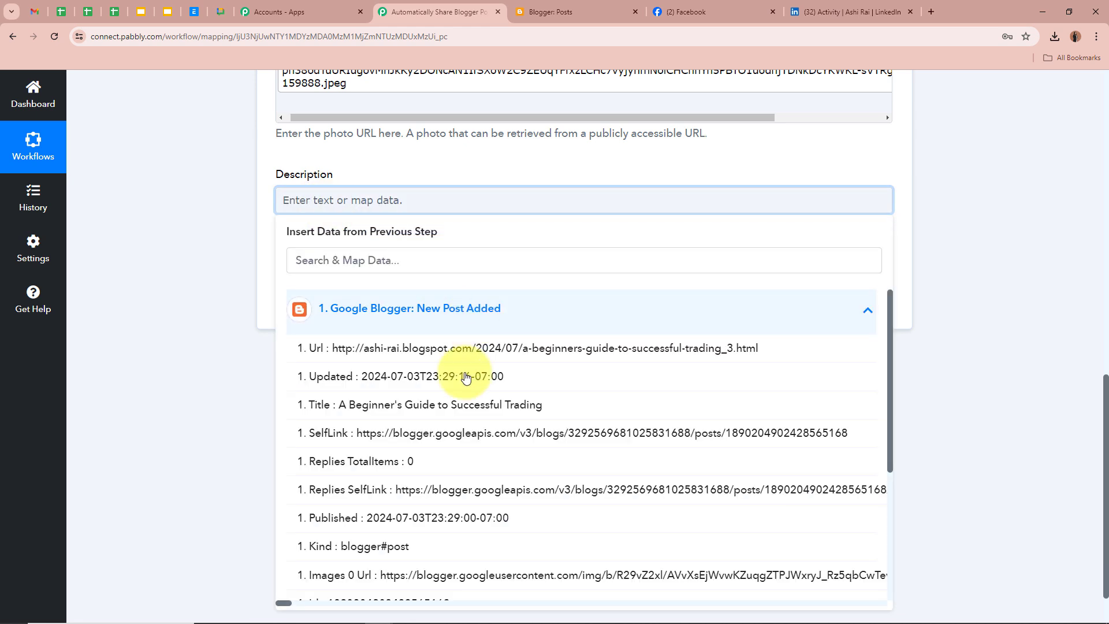
left_click(456, 410)
key("Return")
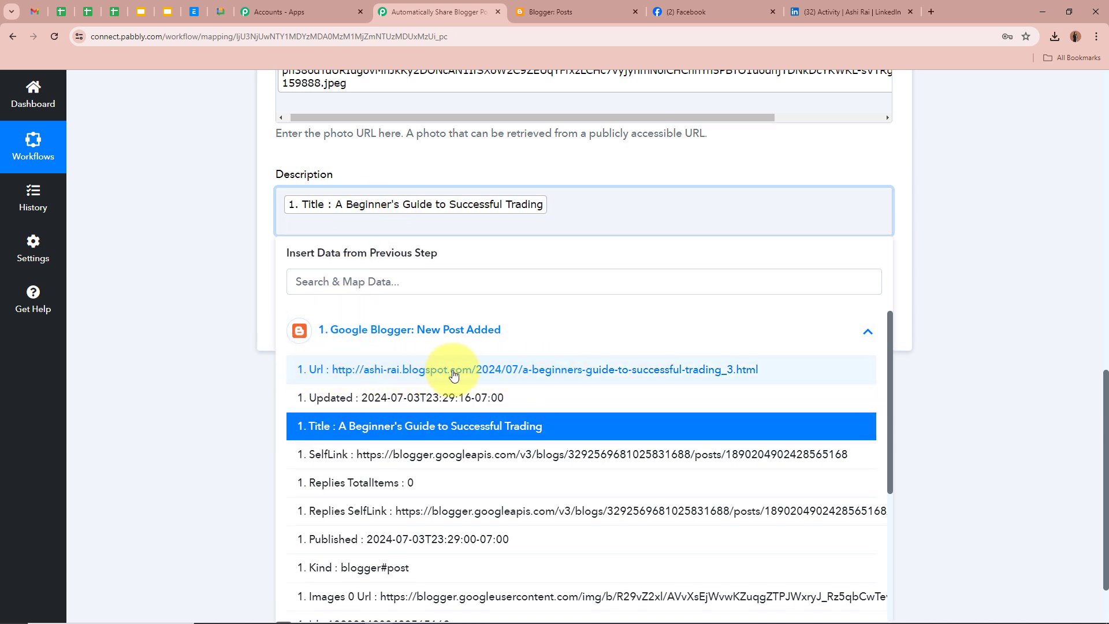
left_click(649, 376)
left_click(145, 186)
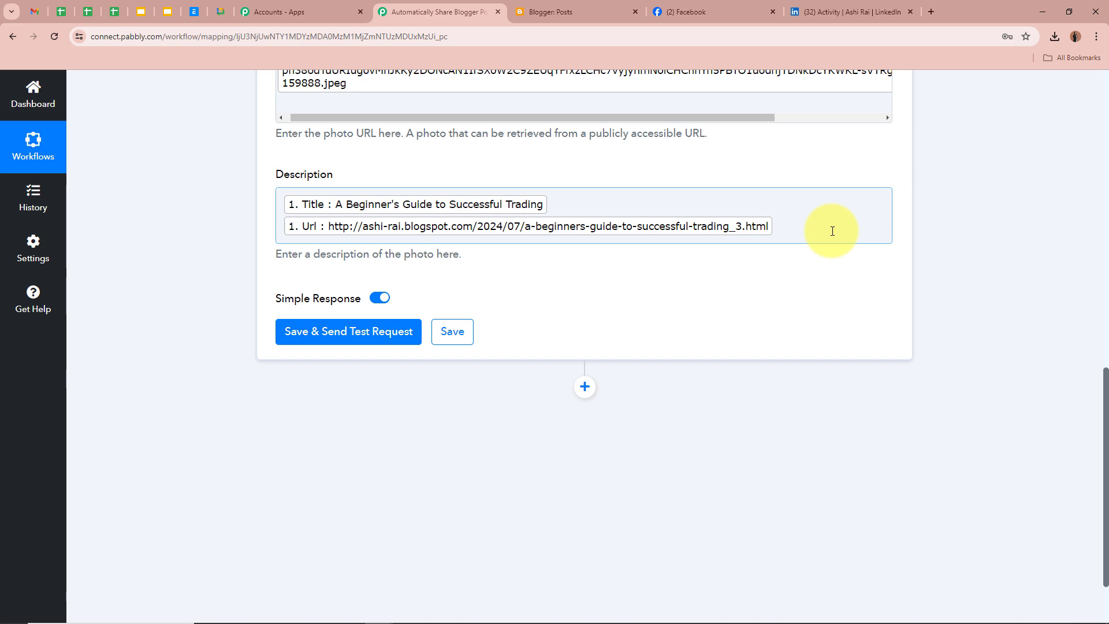
Review the mapped fields, save the Facebook Pages action and send a test request.
scroll(824, 233, "up", 6)
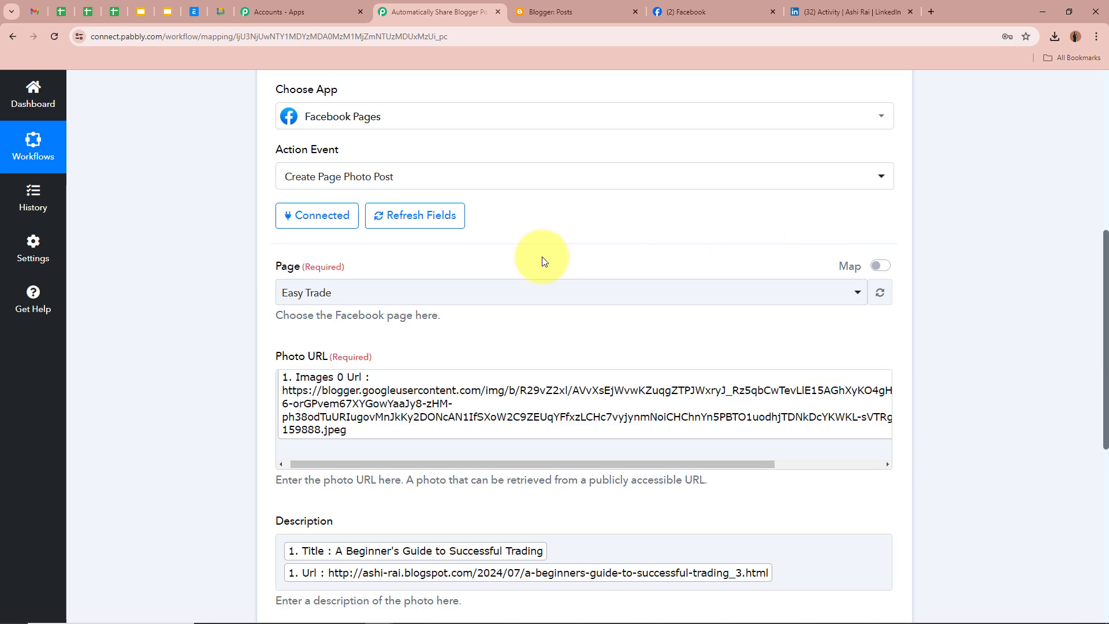
scroll(322, 354, "down", 3)
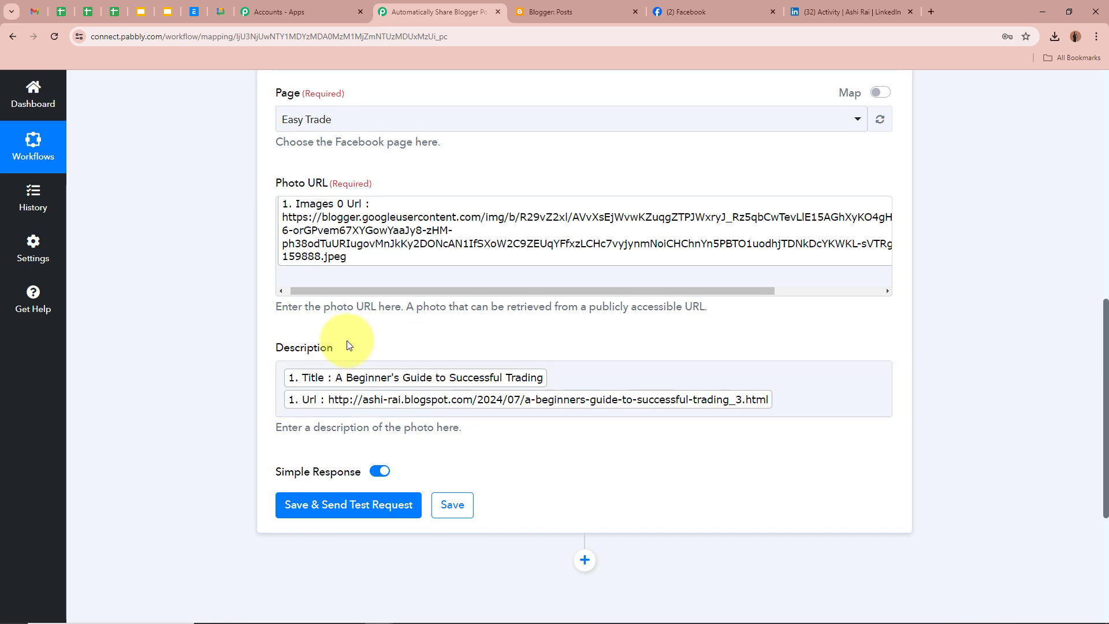
left_click(358, 506)
scroll(195, 462, "down", 4)
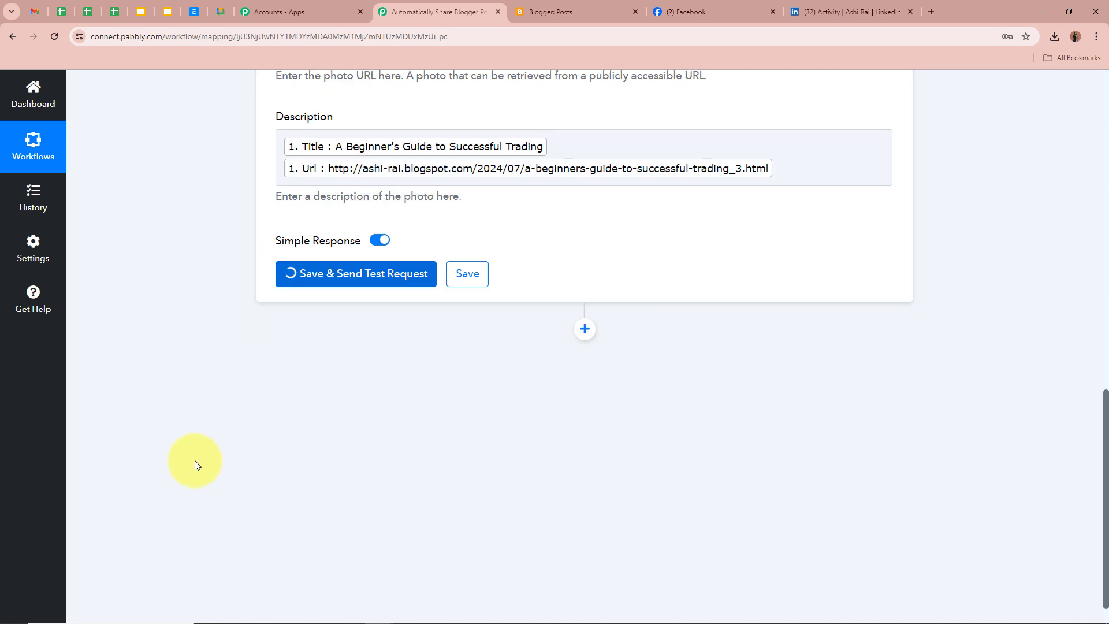
scroll(195, 460, "down", 1)
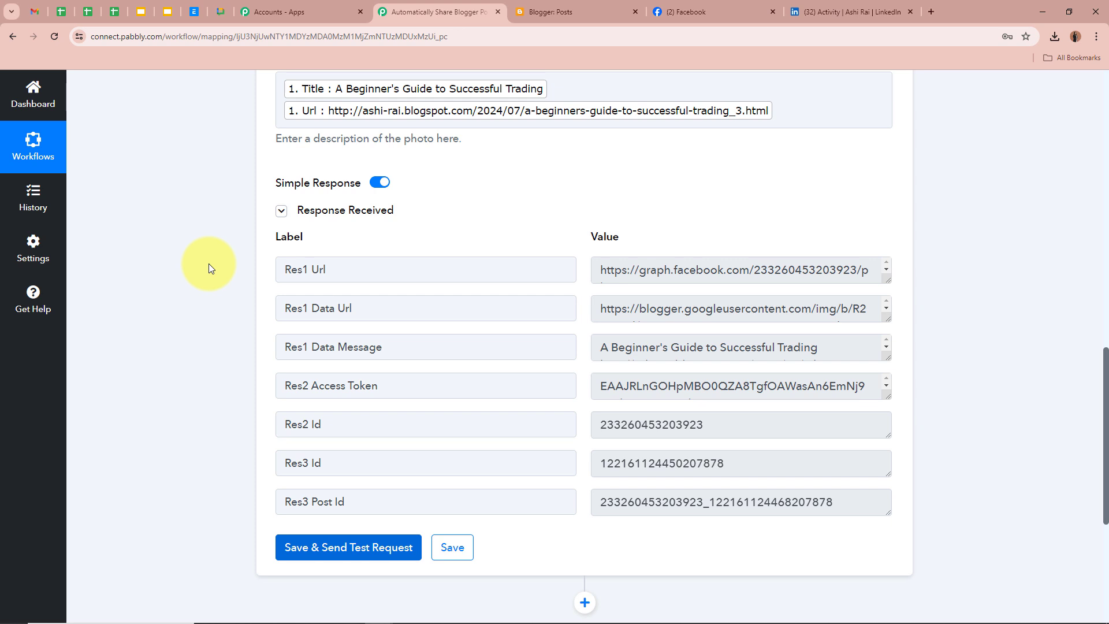
Switch to Facebook and reload the Easy Trade page to examine its newest post.
left_click(703, 7)
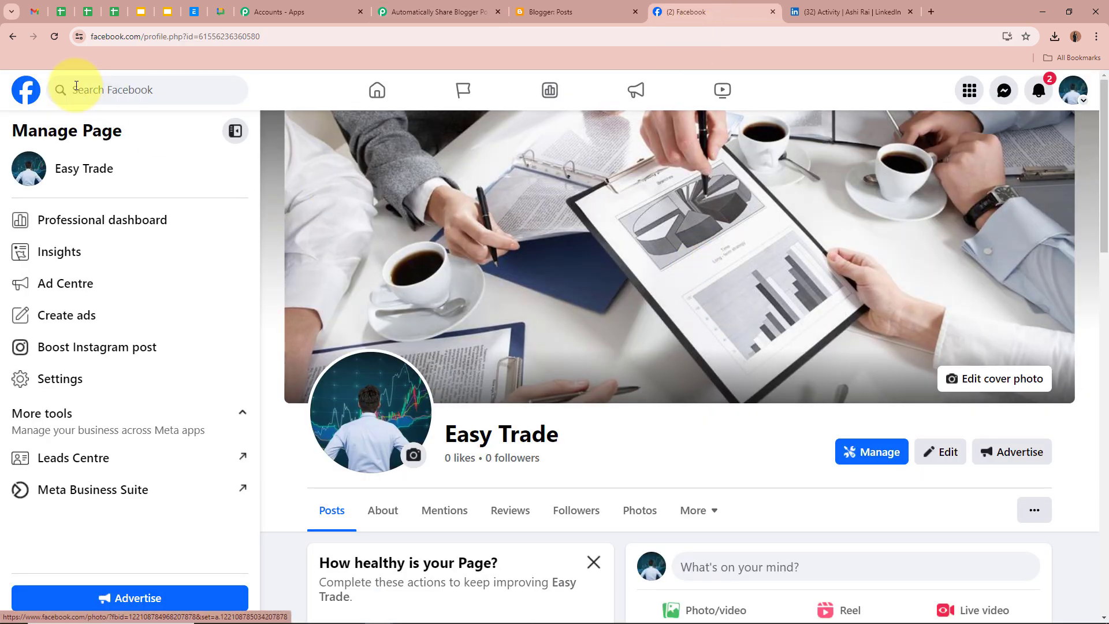
left_click(56, 42)
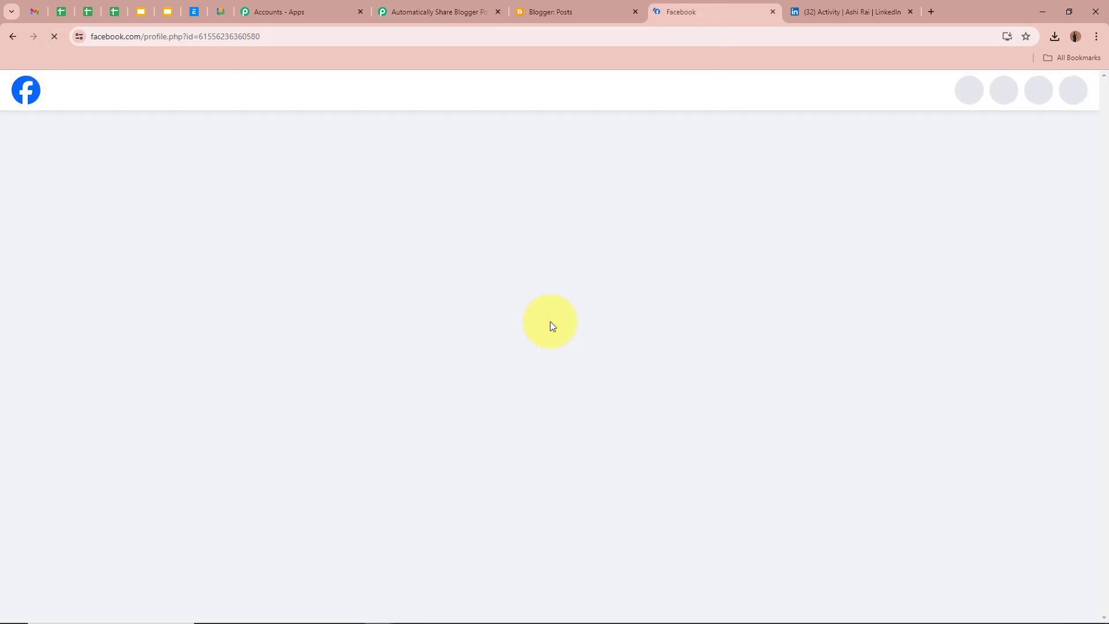
scroll(612, 339, "down", 4)
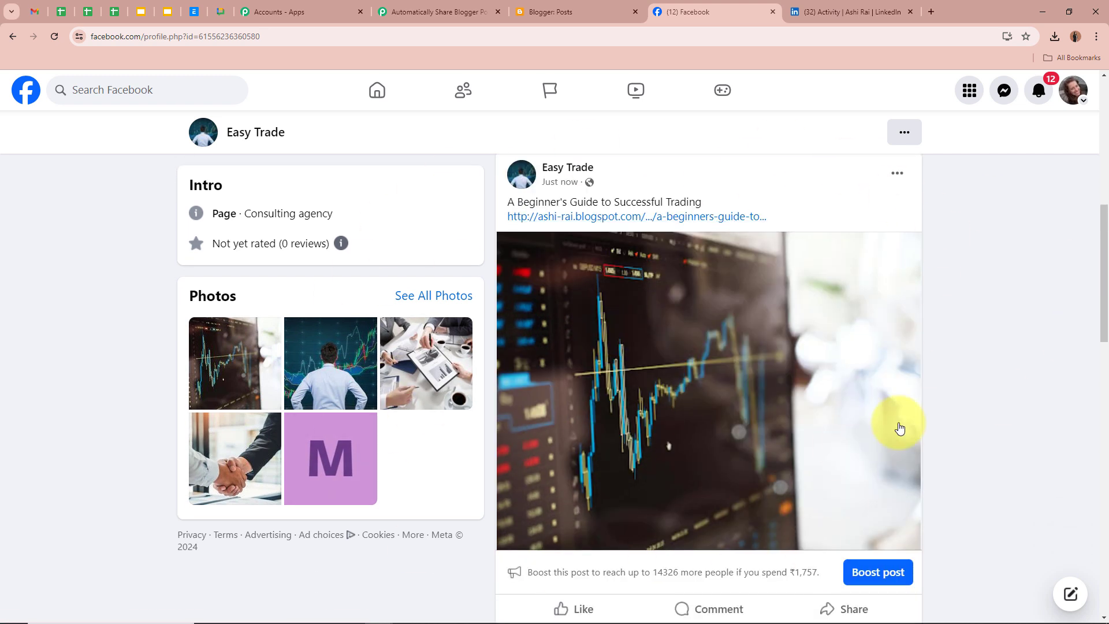
scroll(985, 495, "up", 1)
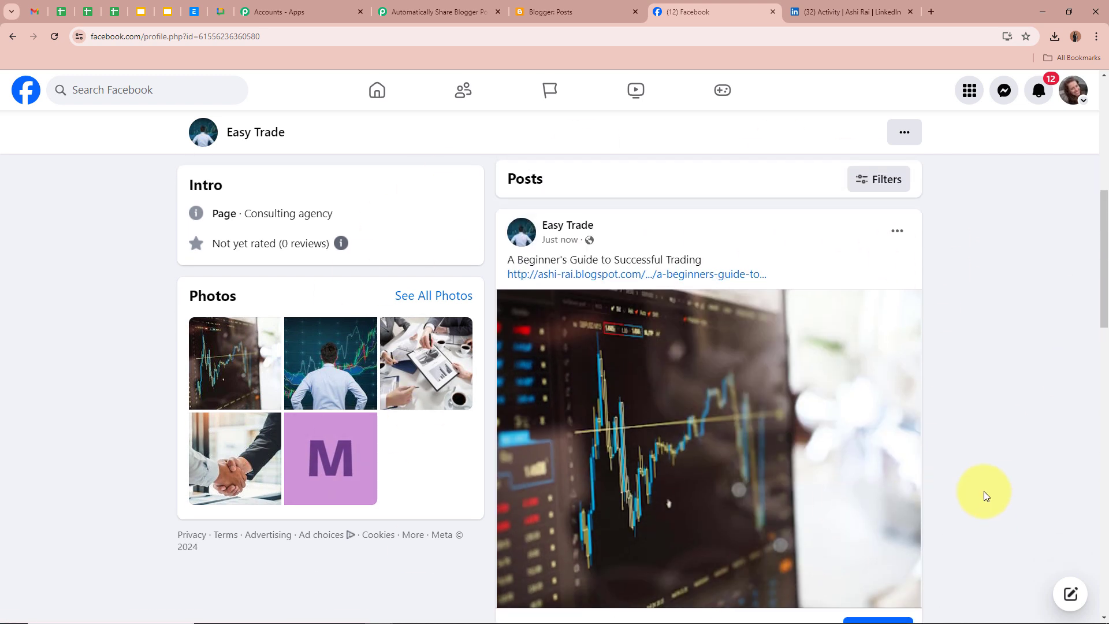
Follow the newest post's blog link, skim the article and close it, and view the post's photo enlarged.
left_click(712, 278)
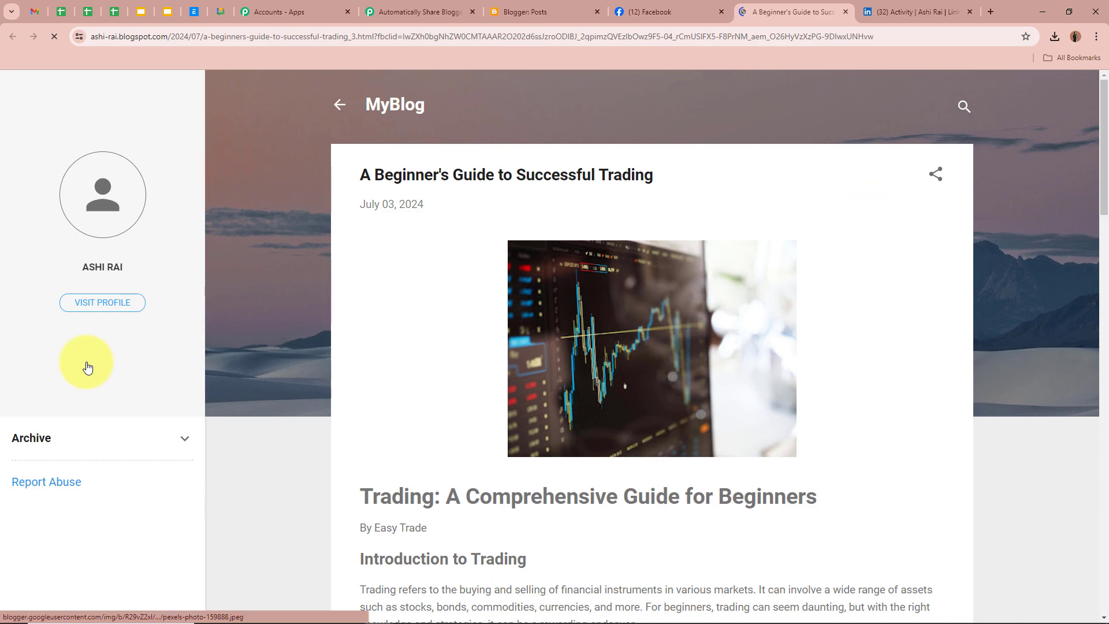
scroll(718, 409, "down", 3)
scroll(716, 414, "down", 5)
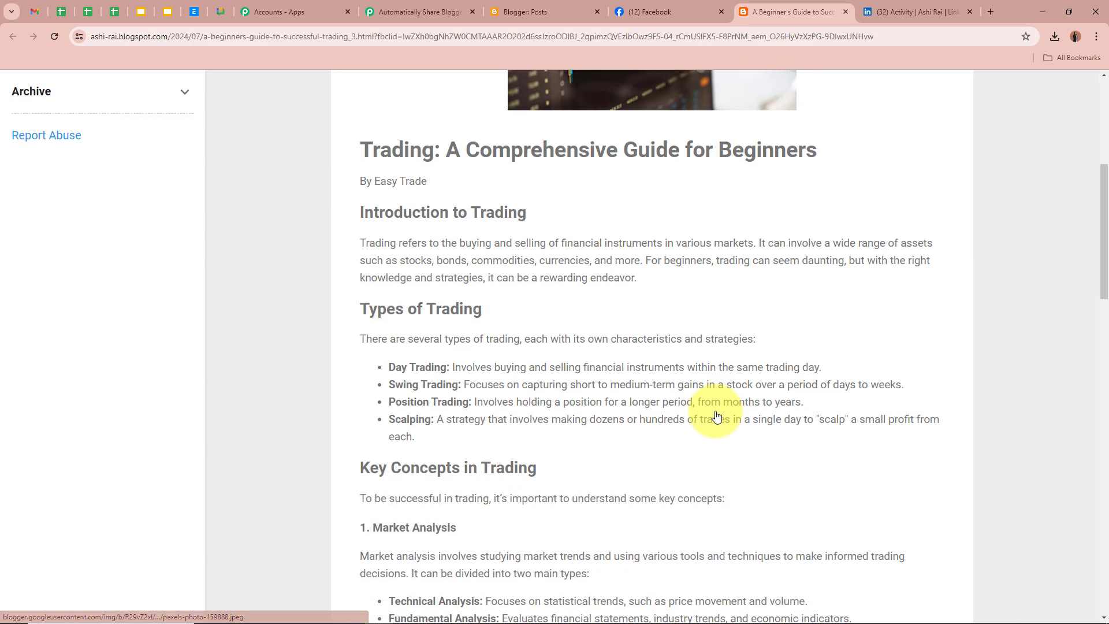
scroll(714, 411, "up", 6)
scroll(715, 410, "down", 9)
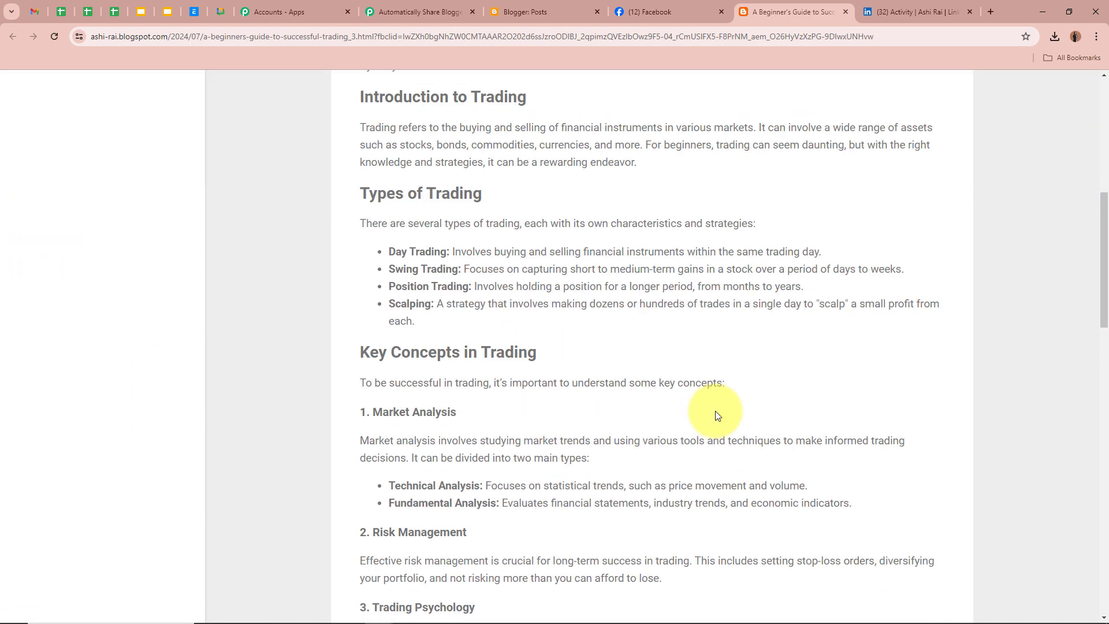
scroll(715, 411, "up", 6)
left_click(846, 11)
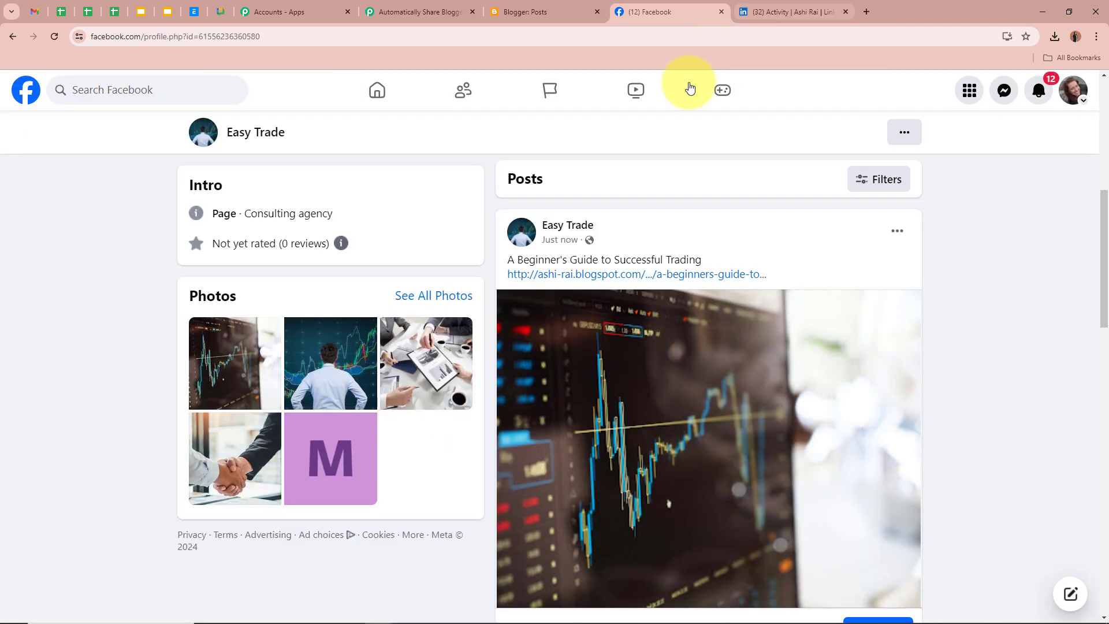
left_click(621, 454)
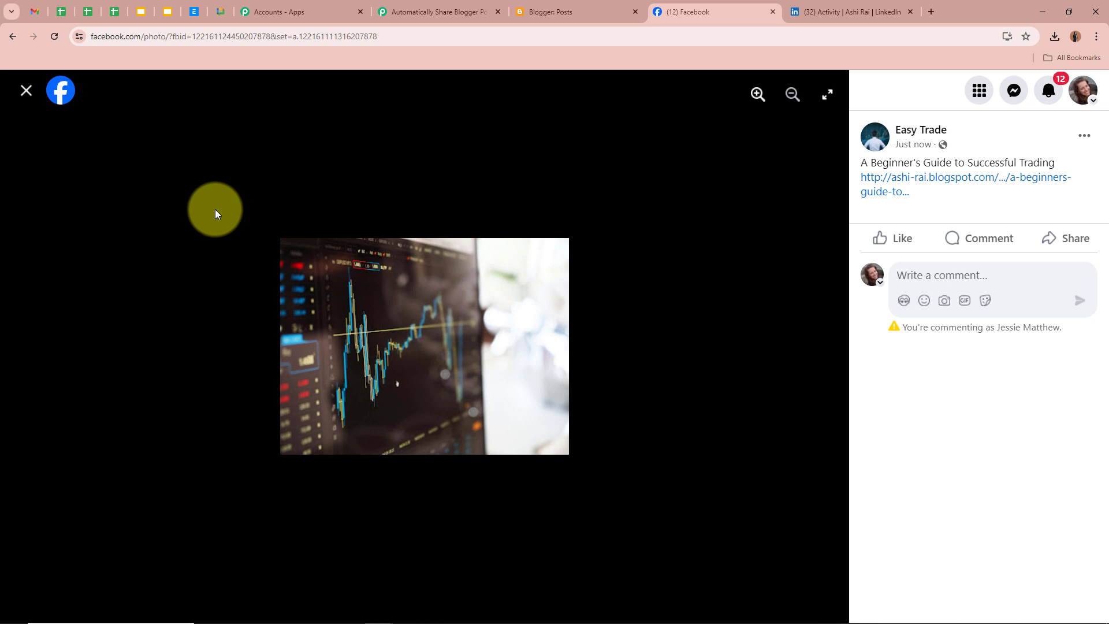
left_click(26, 90)
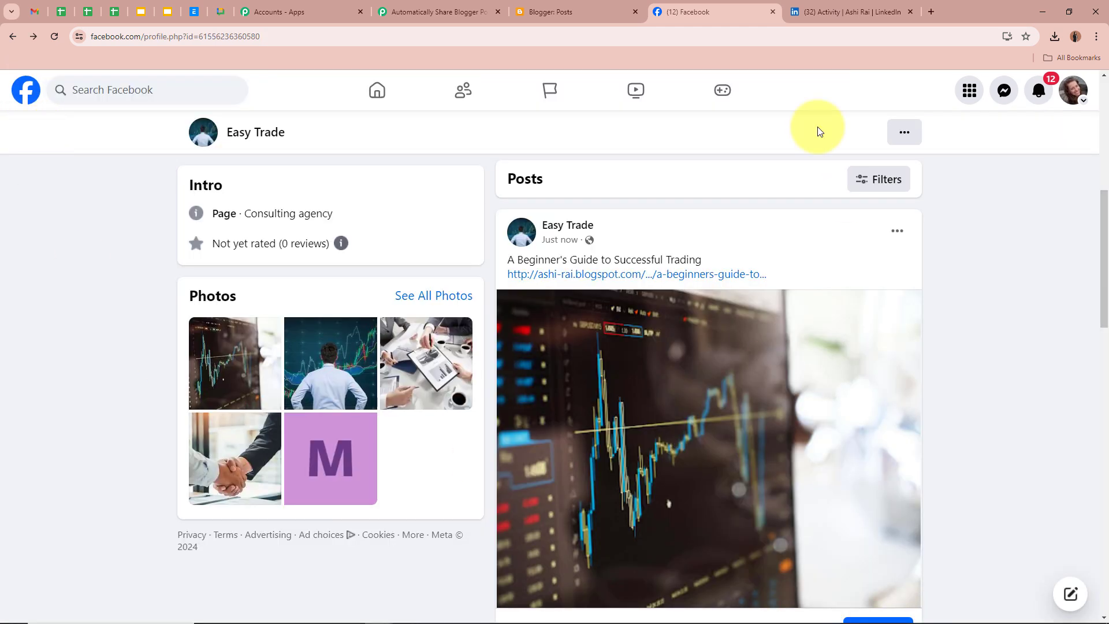
Return to the Pabbly Connect workflow and collapse the Facebook Pages action step.
left_click(473, 13)
scroll(1050, 345, "up", 12)
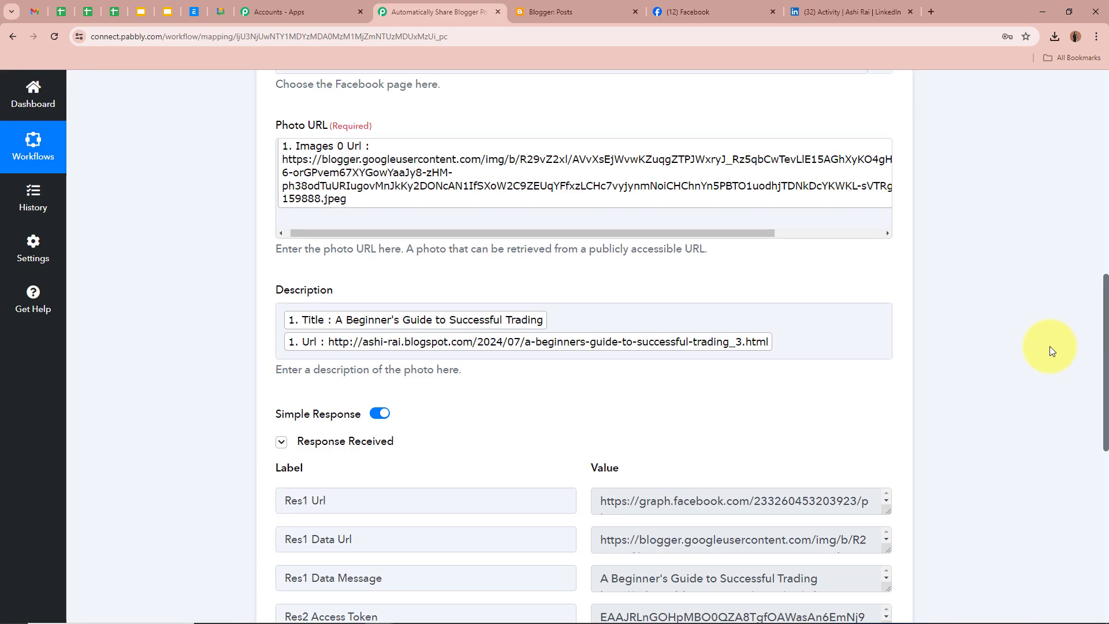
left_click(889, 264)
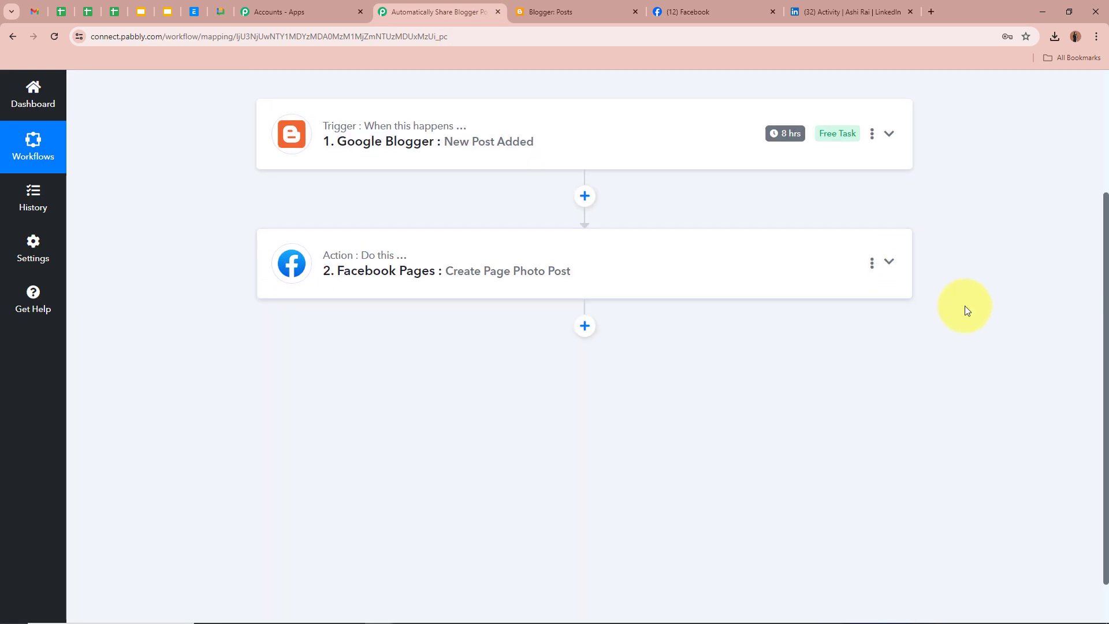
Add a LinkedIn action after the Facebook Pages step, with Share Text with Image as its action event.
scroll(964, 309, "up", 3)
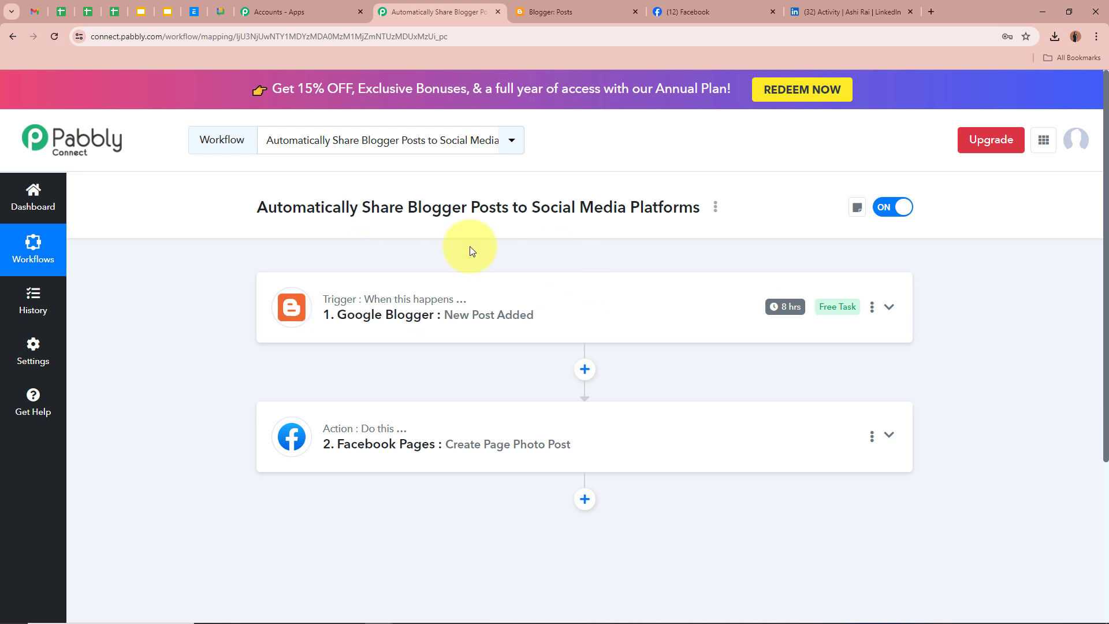
scroll(185, 332, "down", 2)
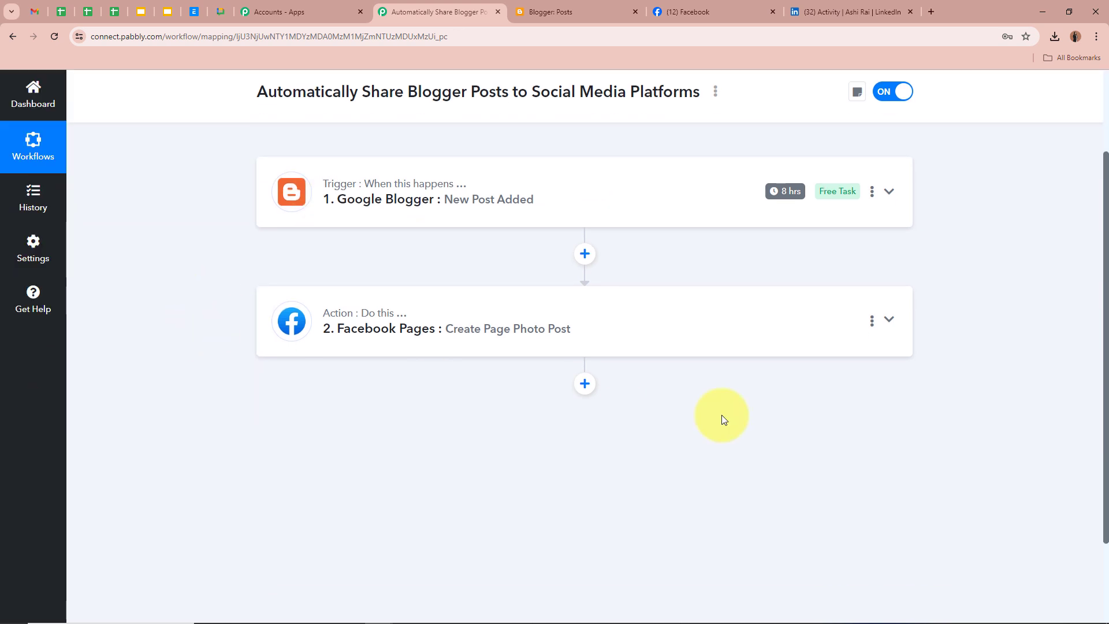
left_click(585, 383)
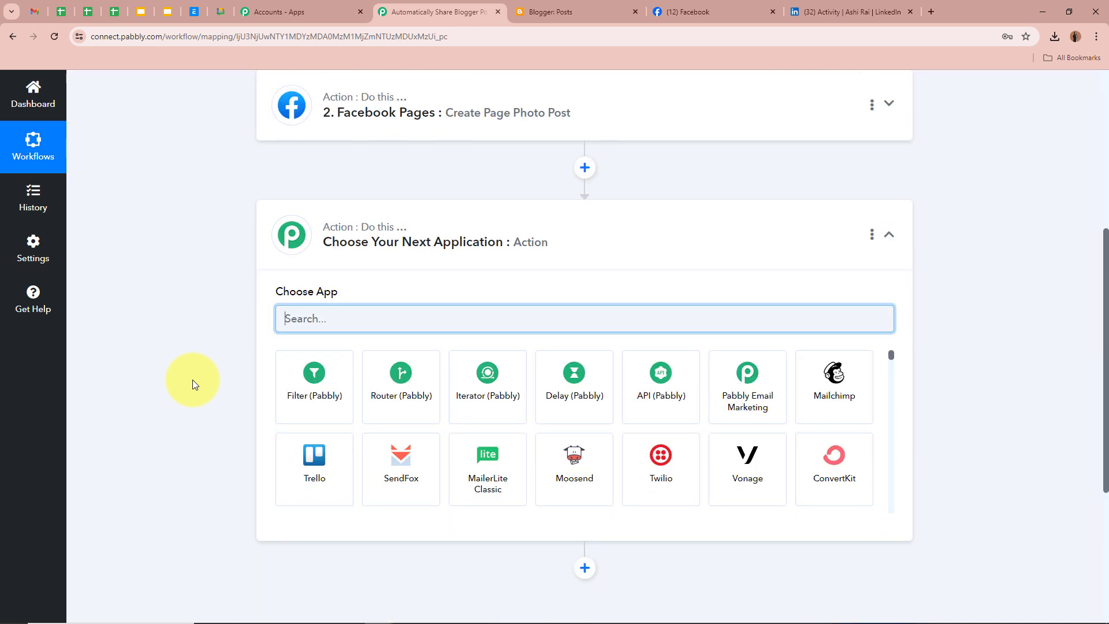
type("Linke")
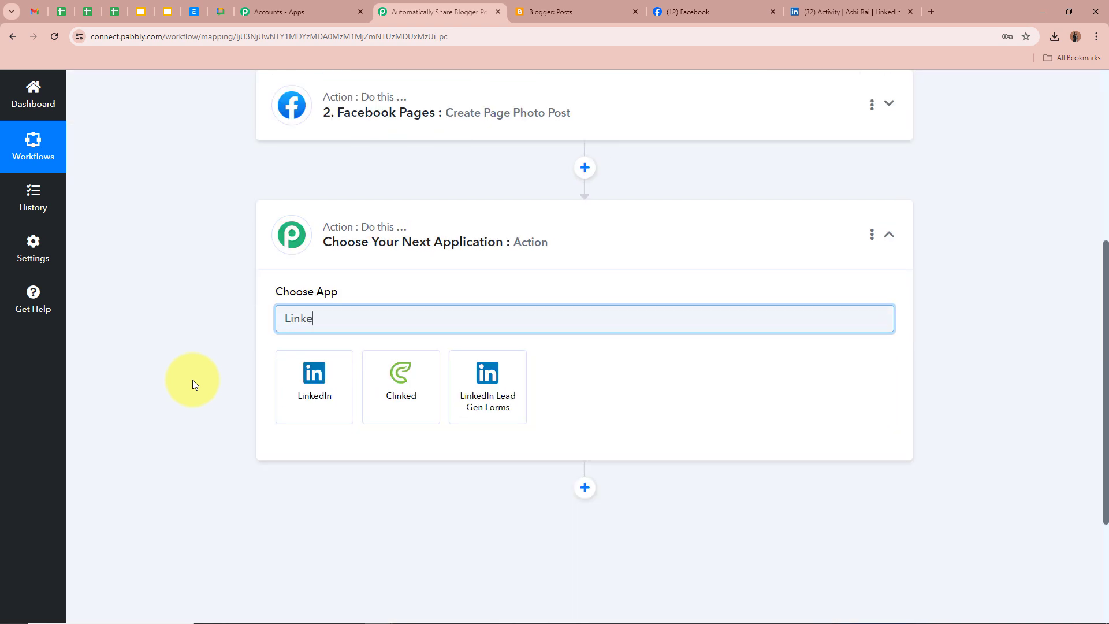
type("dIn")
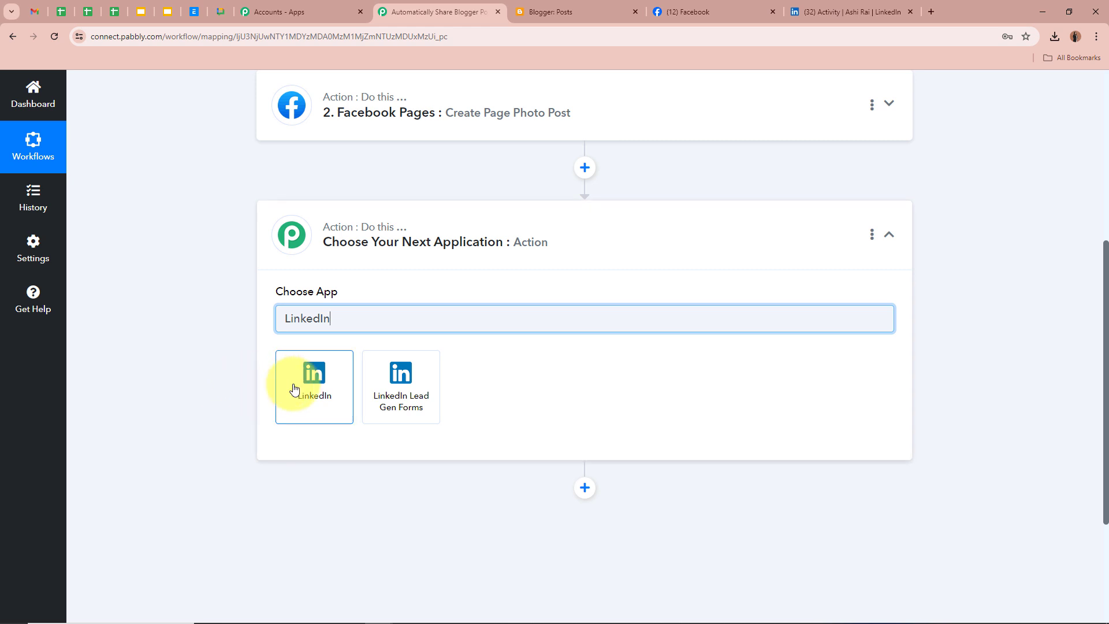
left_click(294, 389)
left_click(294, 389)
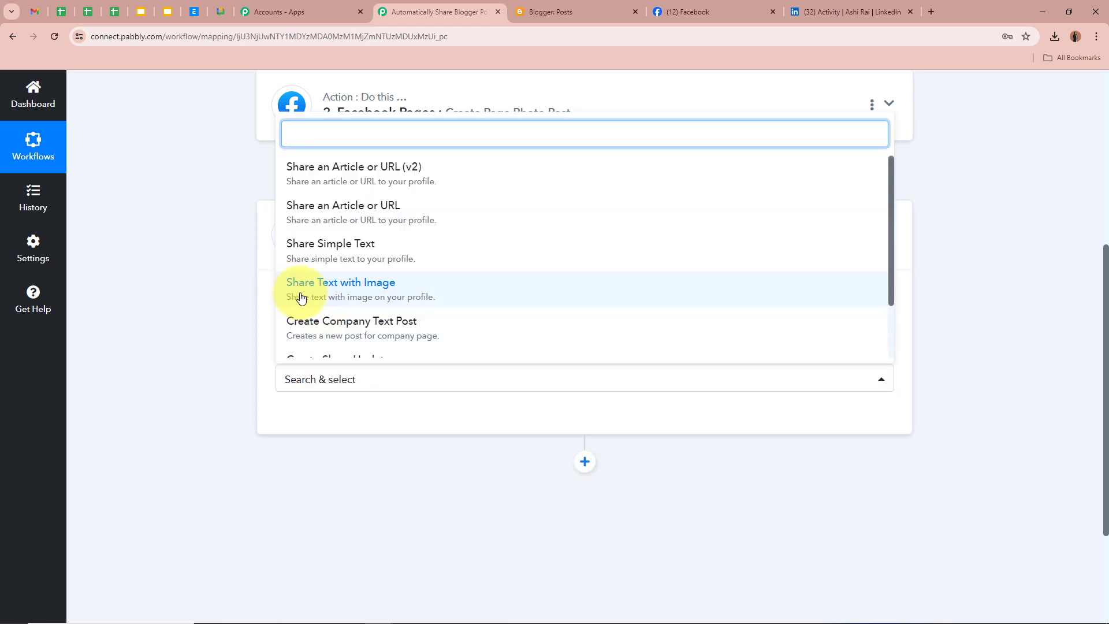
left_click(407, 290)
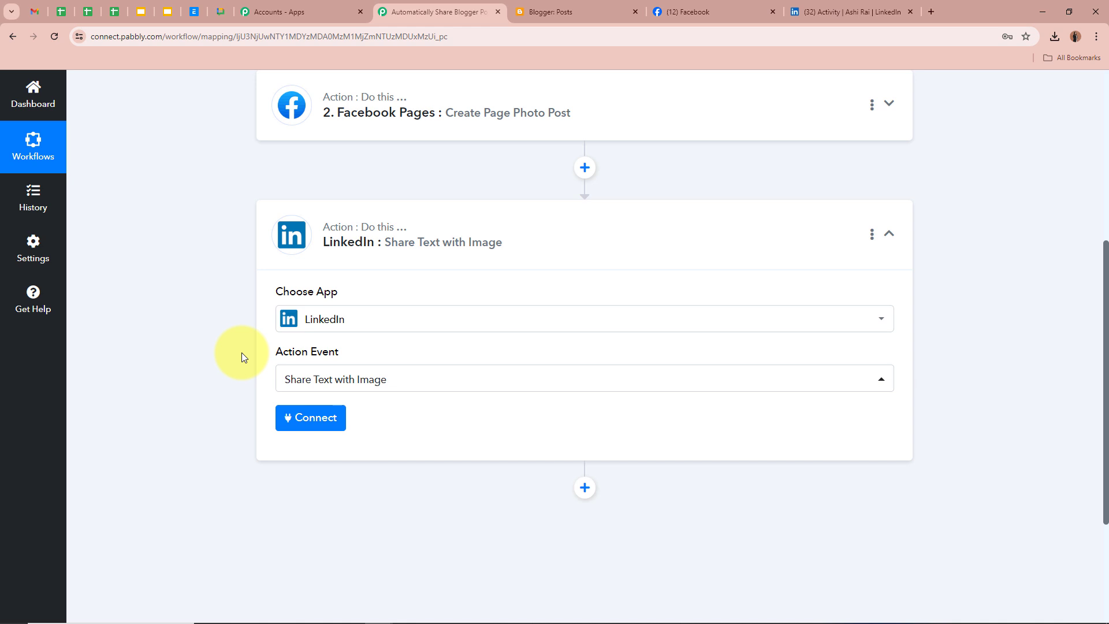
Connect the LinkedIn action to the LinkedIn account by adding a new connection.
left_click(299, 416)
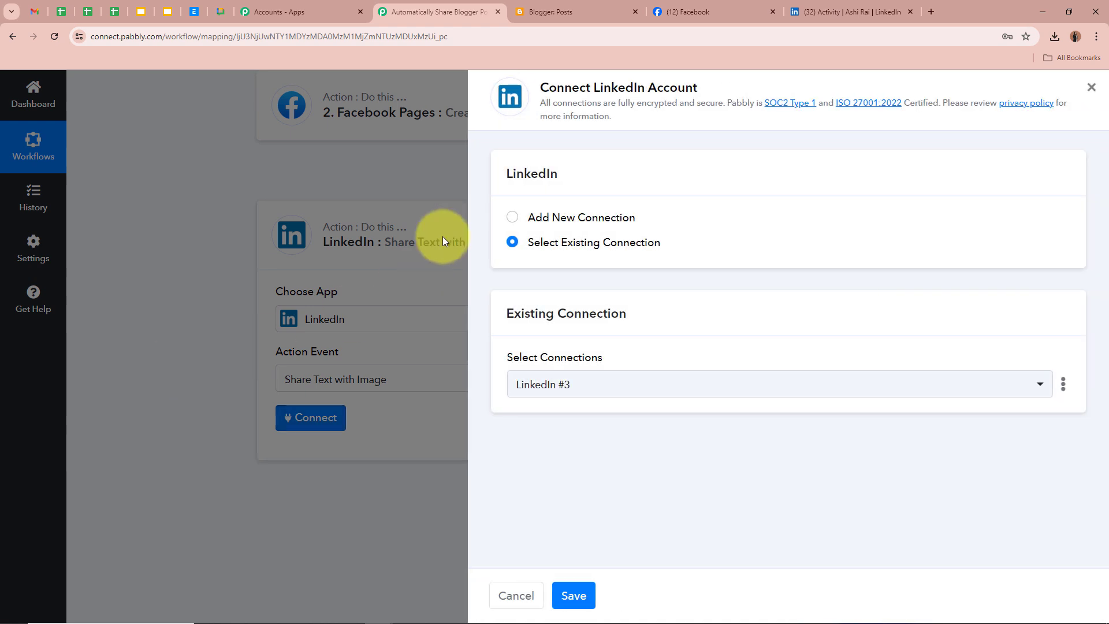
left_click(512, 217)
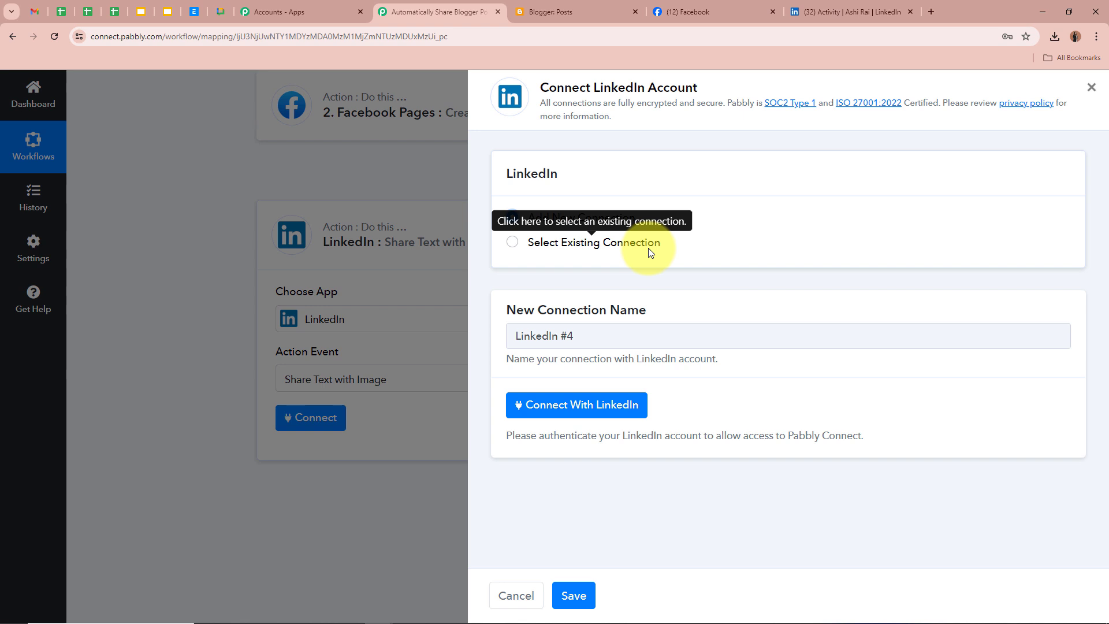
left_click(588, 403)
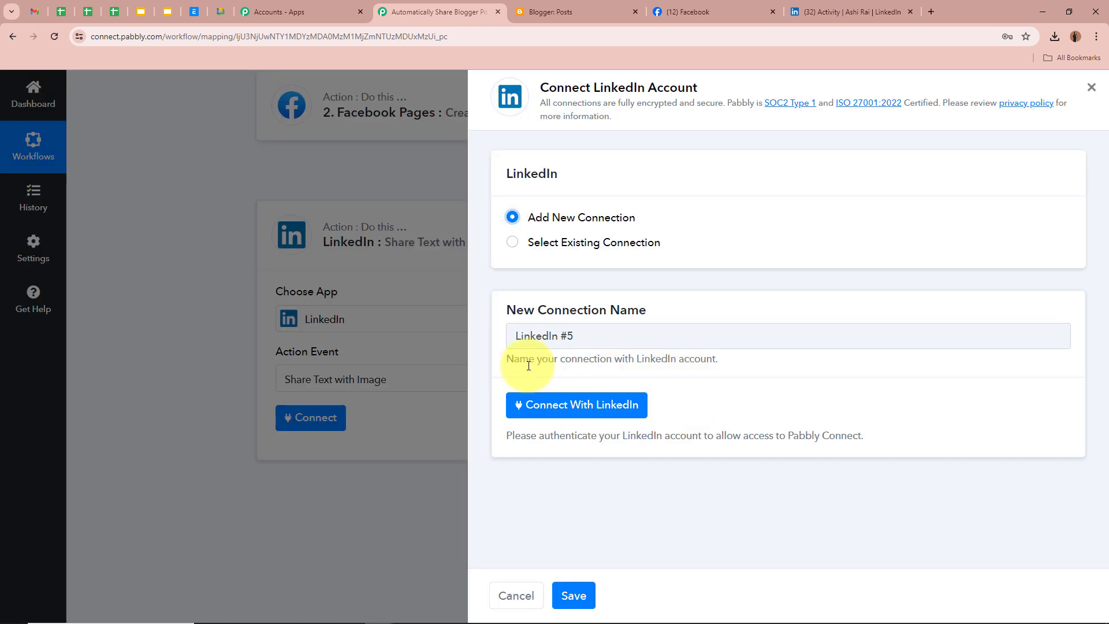
left_click(585, 407)
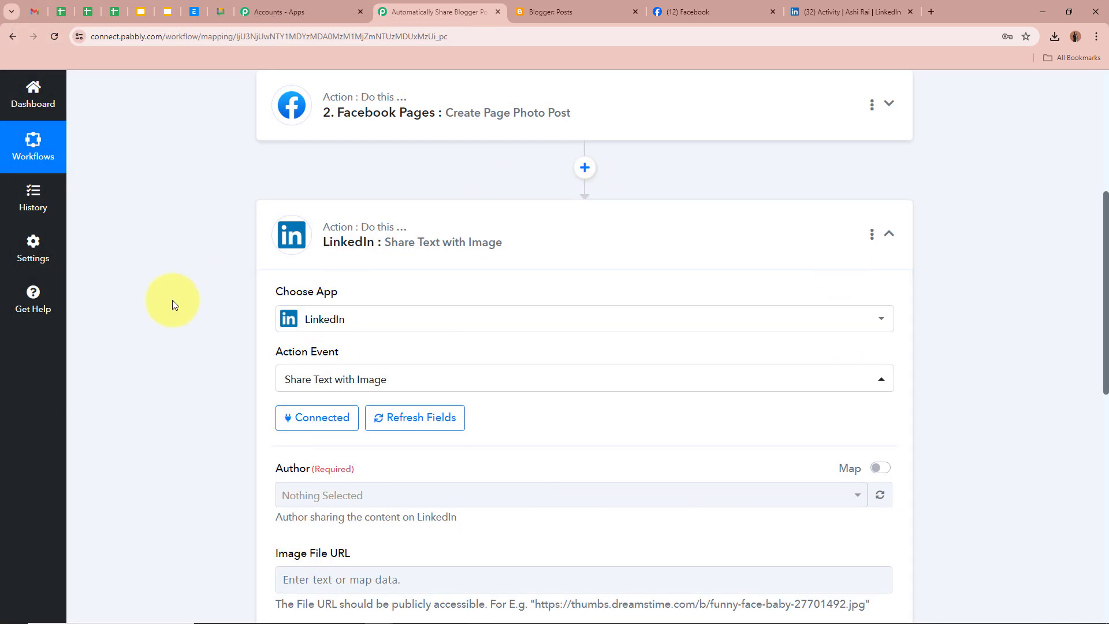
Select the account holder's profile as the author of the LinkedIn post.
scroll(172, 300, "down", 2)
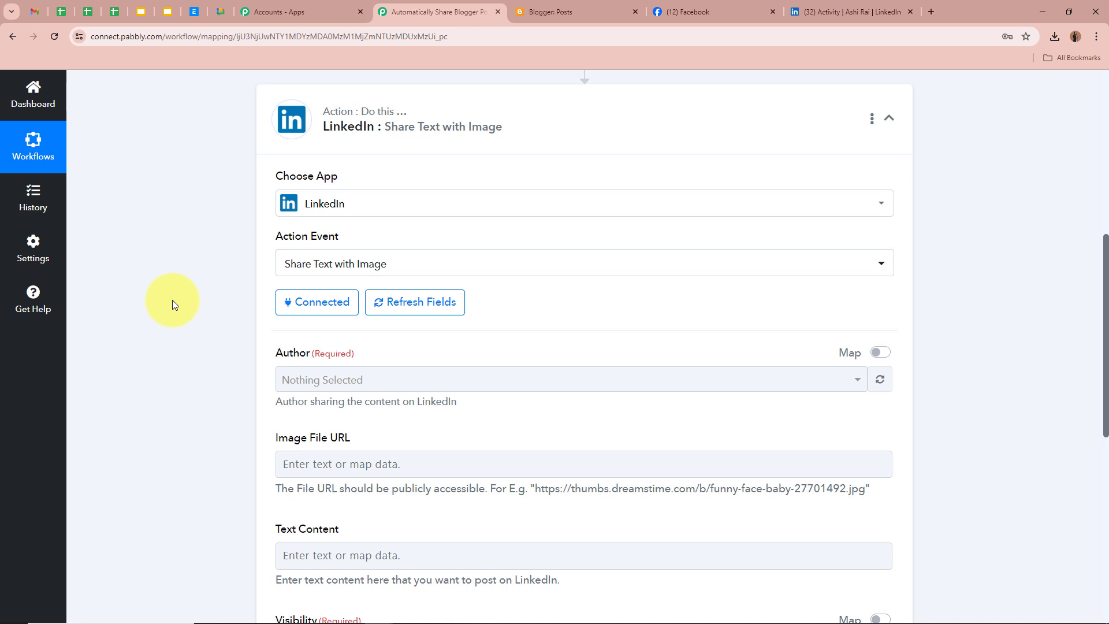
scroll(172, 299, "down", 2)
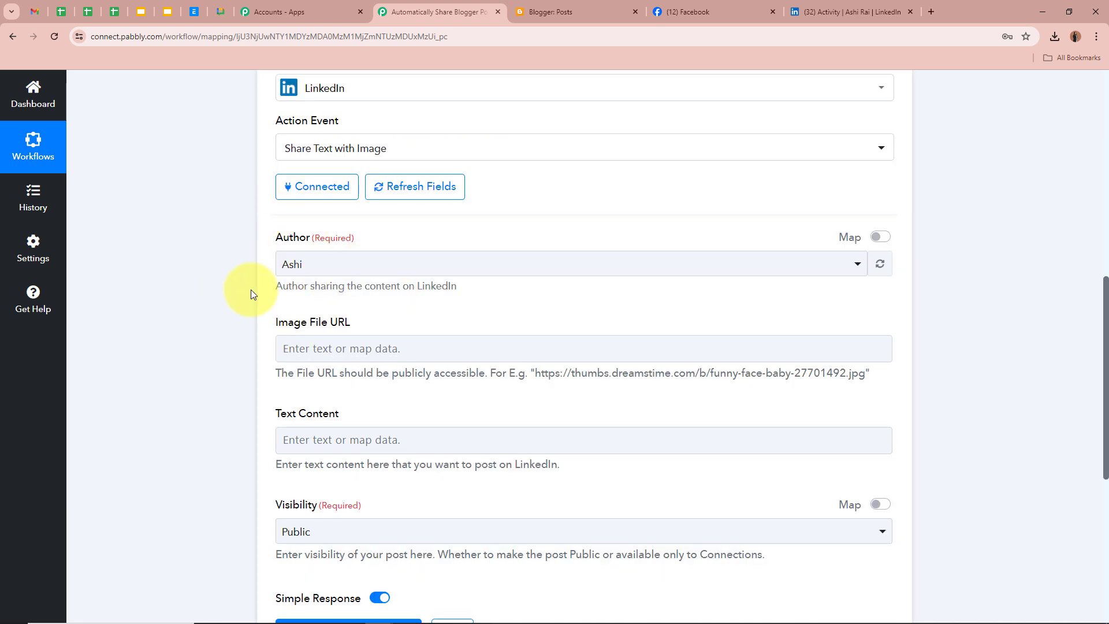
left_click_drag(263, 263, 514, 292)
left_click(183, 268)
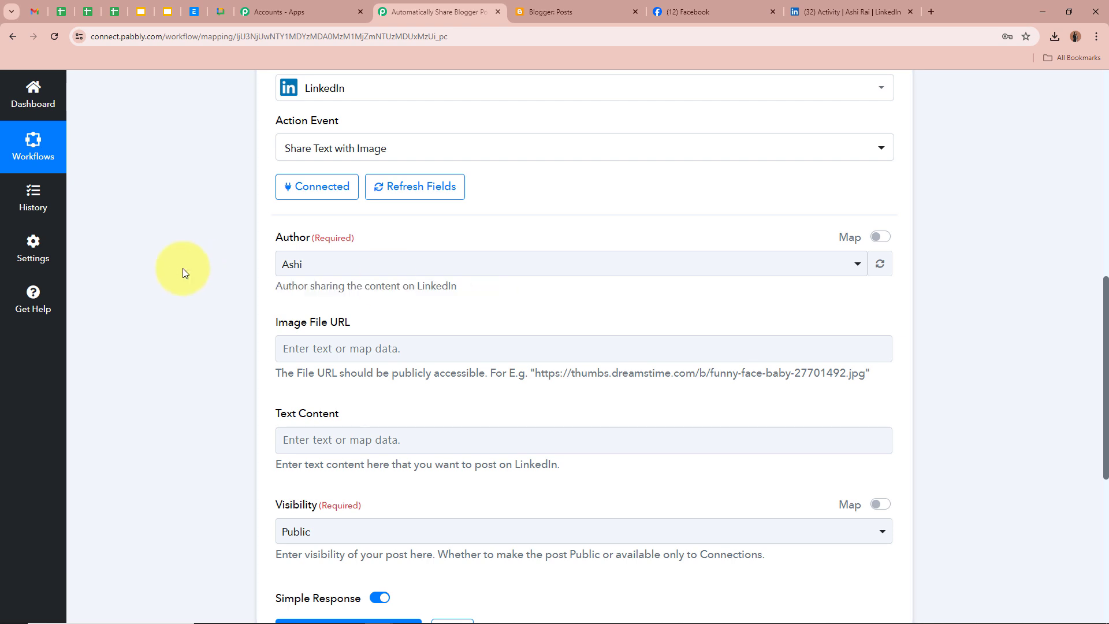
left_click(388, 269)
left_click(367, 332)
scroll(172, 248, "down", 2)
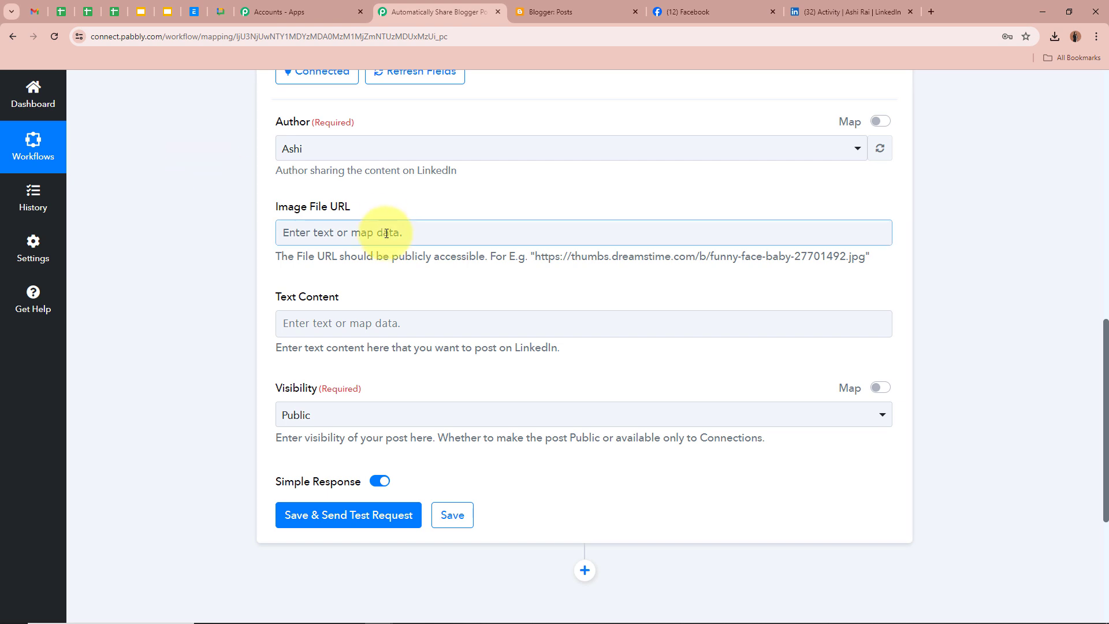
Map the Image File URL to the Images 0 Url value from the Google Blogger trigger.
left_click(455, 232)
left_click(474, 307)
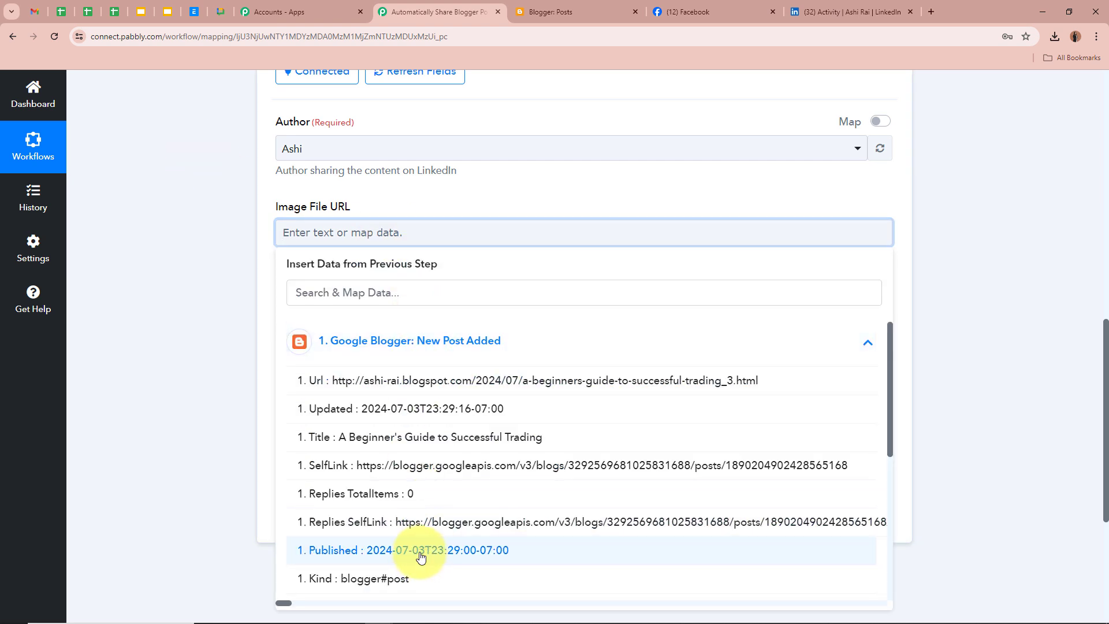
scroll(422, 553, "down", 3)
left_click(404, 426)
left_click(183, 347)
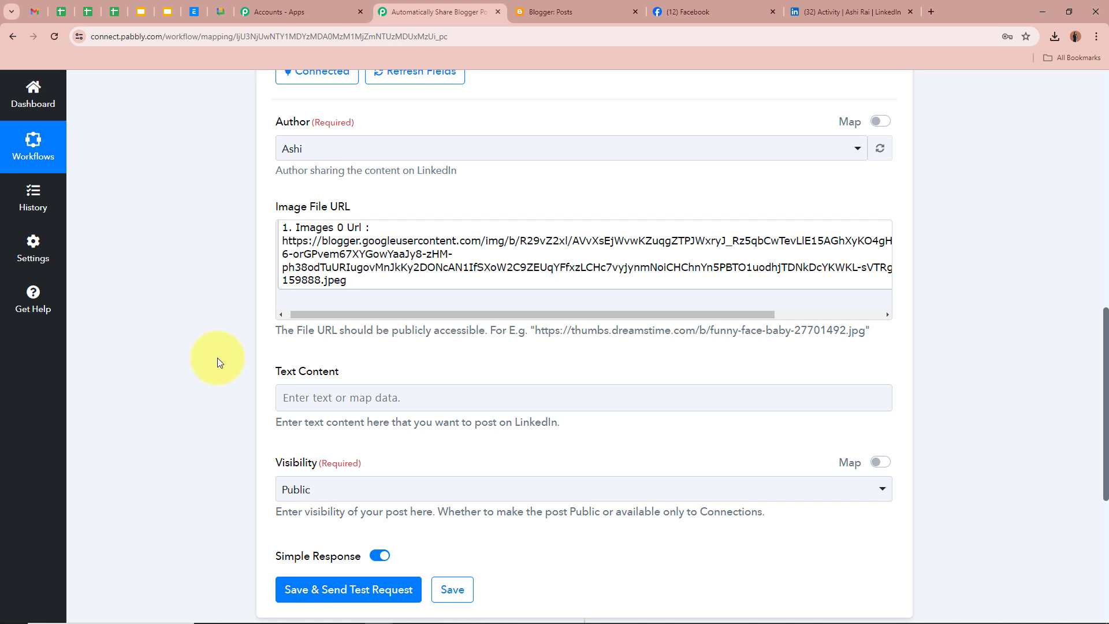
Map the Text Content to the Title and Url values from the Google Blogger trigger.
scroll(217, 358, "down", 1)
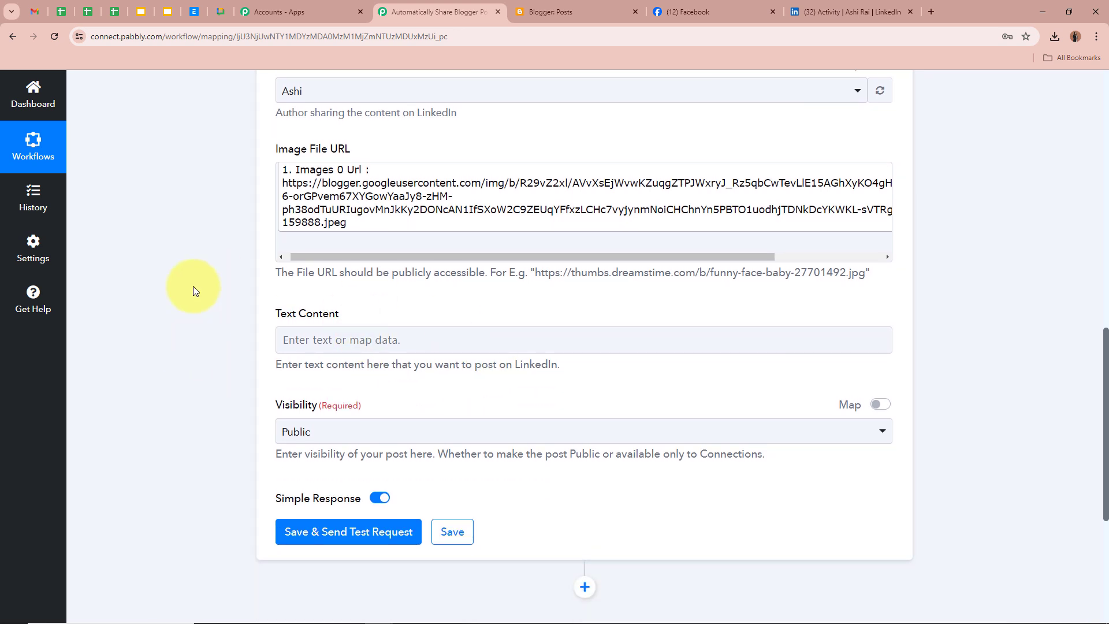
scroll(194, 290, "down", 1)
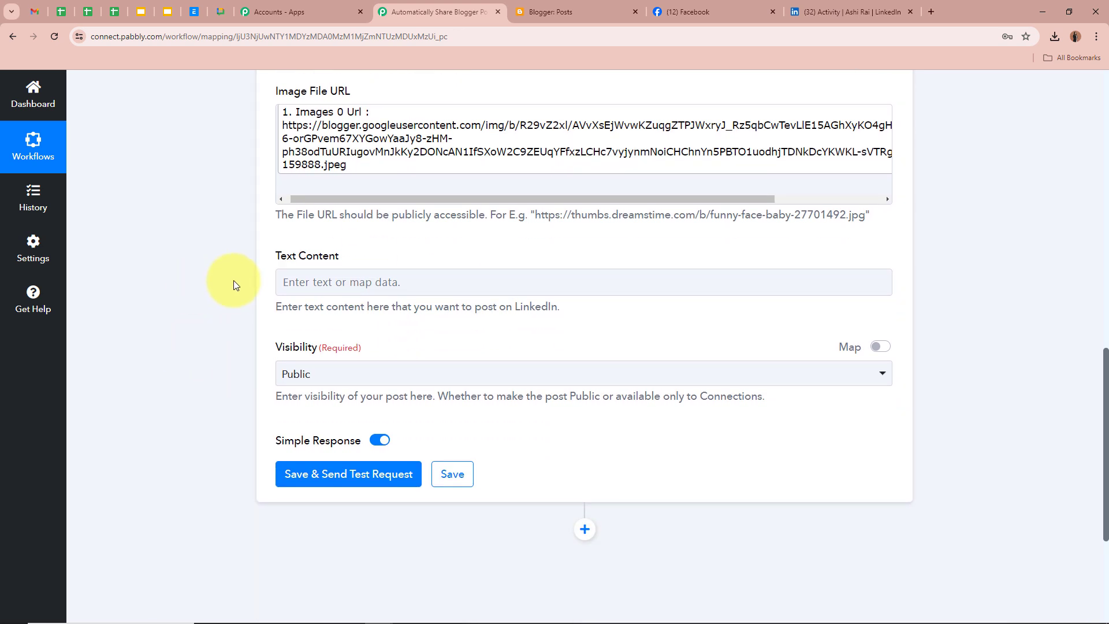
left_click(347, 282)
left_click(479, 389)
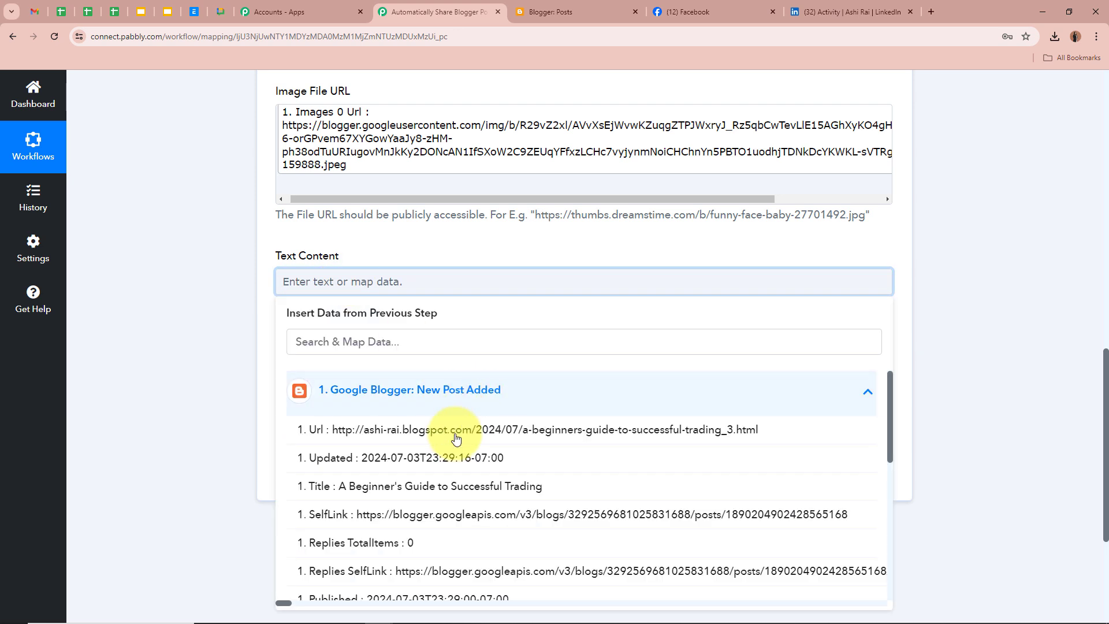
left_click(435, 491)
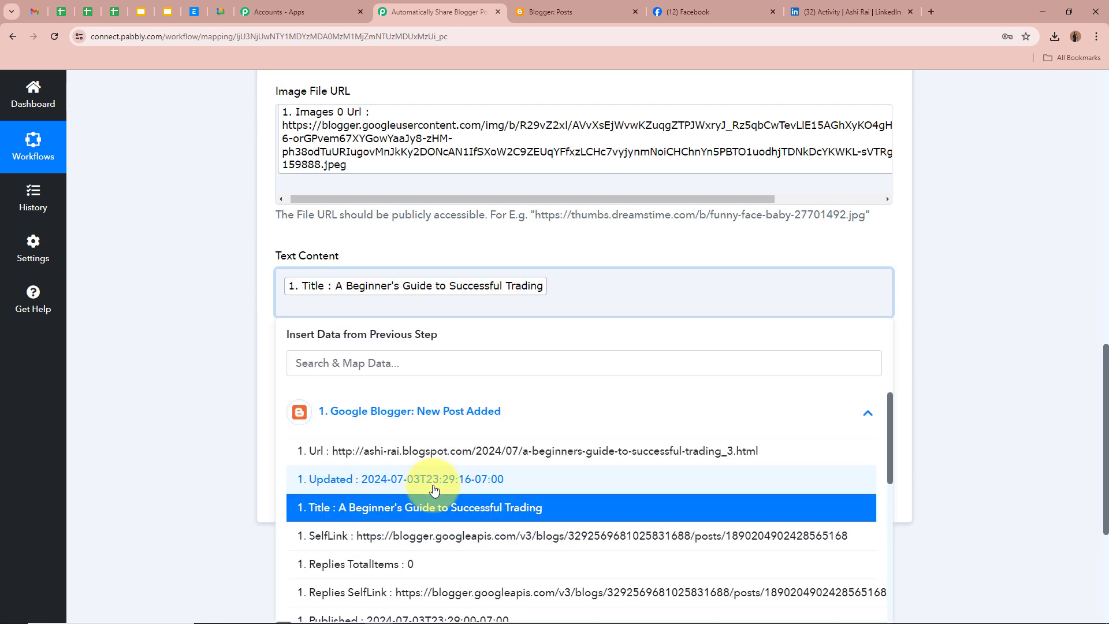
left_click(440, 455)
left_click(215, 346)
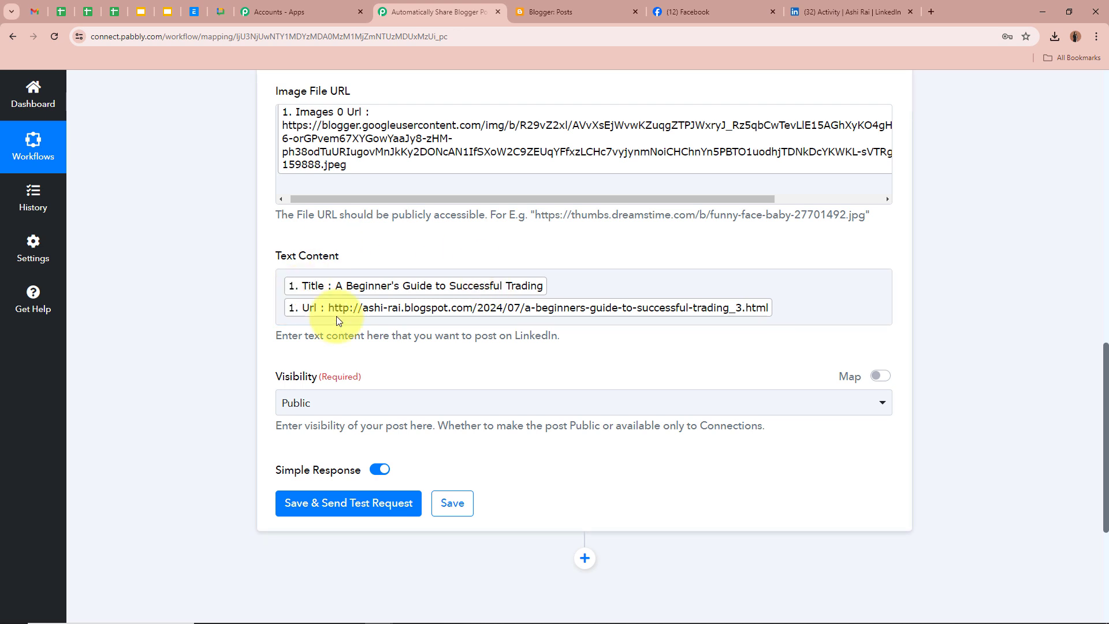
left_click(317, 279)
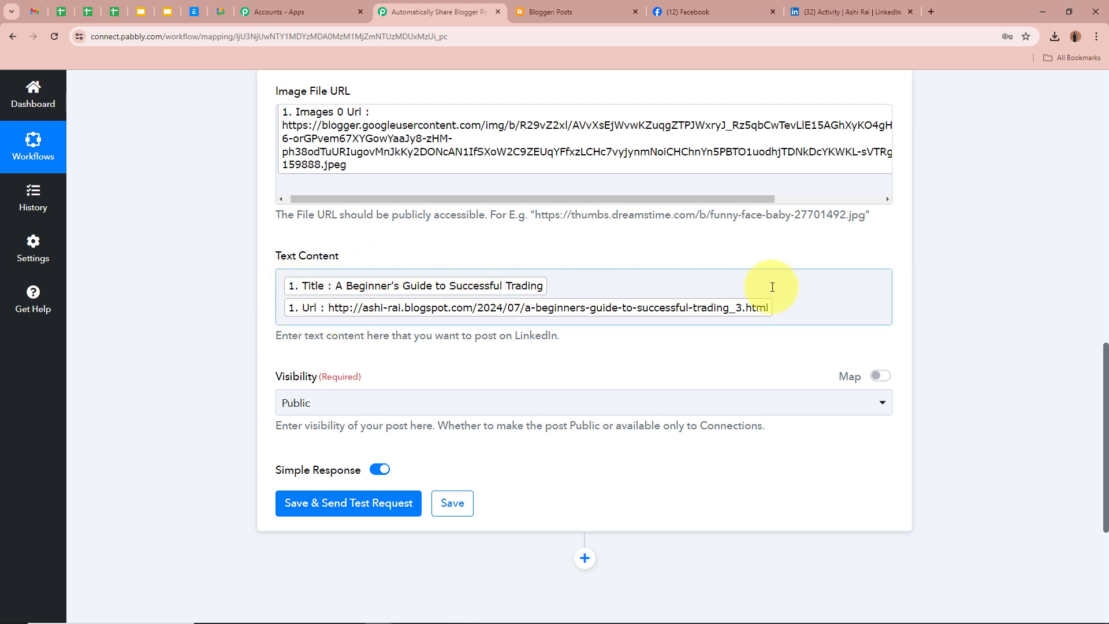
left_click(249, 262)
left_click_drag(272, 251, 496, 271)
left_click(193, 279)
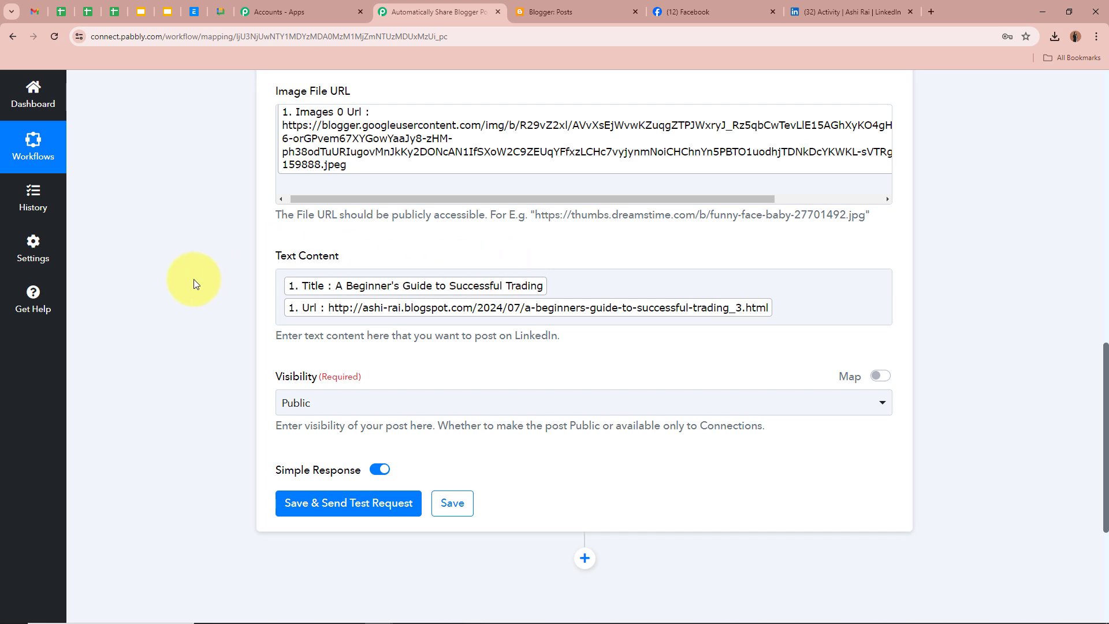
Set the post's visibility to Public, save the LinkedIn action and send a test request.
scroll(193, 278, "down", 2)
left_click(371, 289)
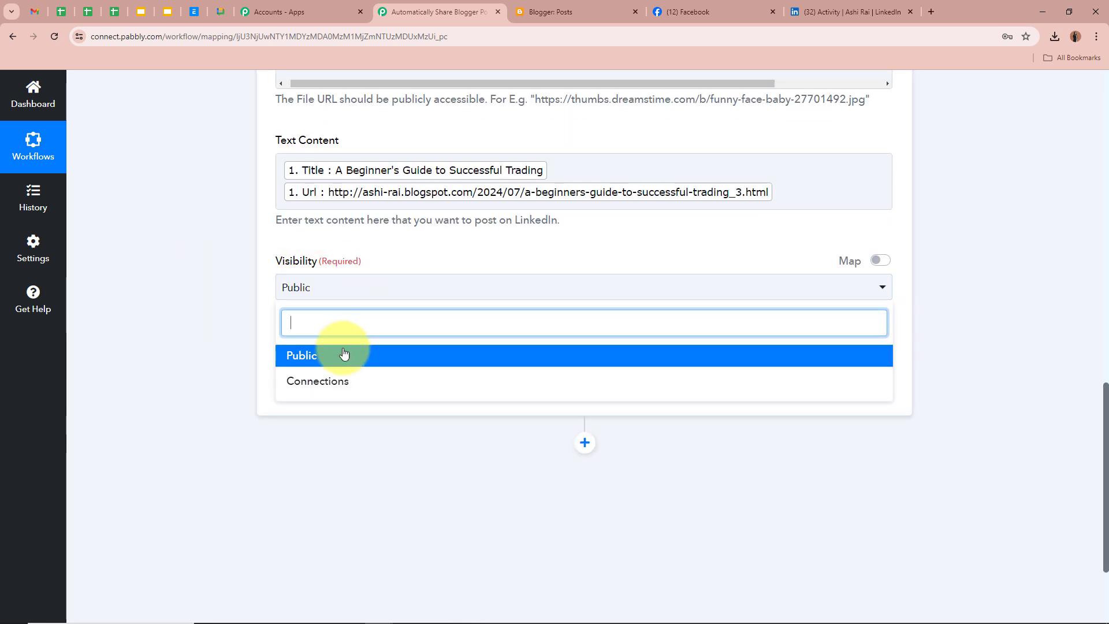
left_click(344, 354)
scroll(169, 283, "up", 2)
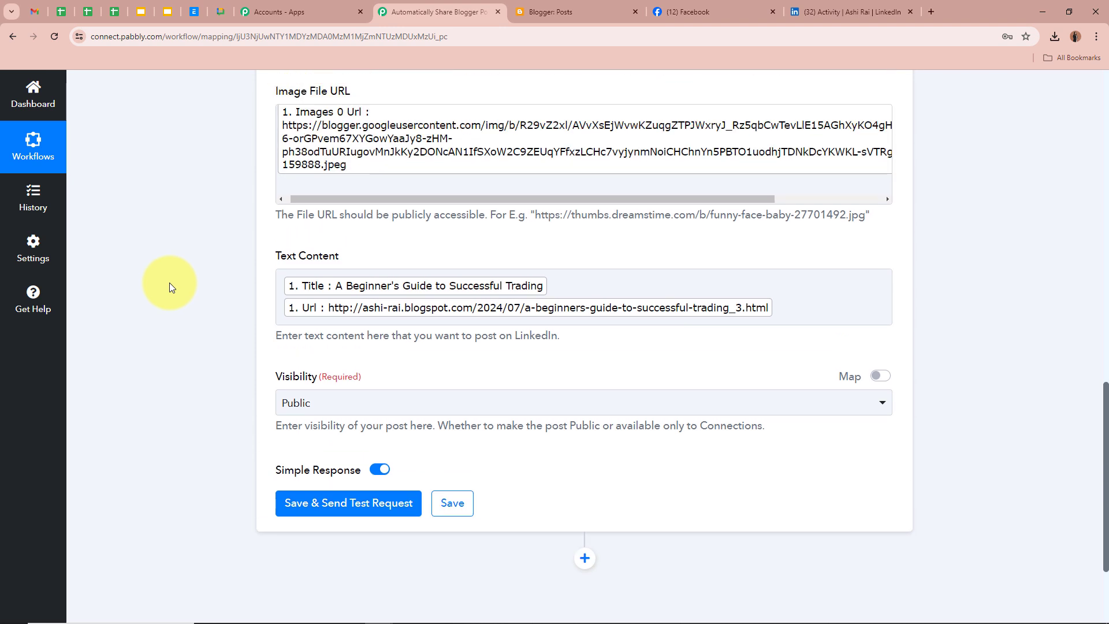
scroll(181, 208, "up", 1)
scroll(197, 214, "down", 3)
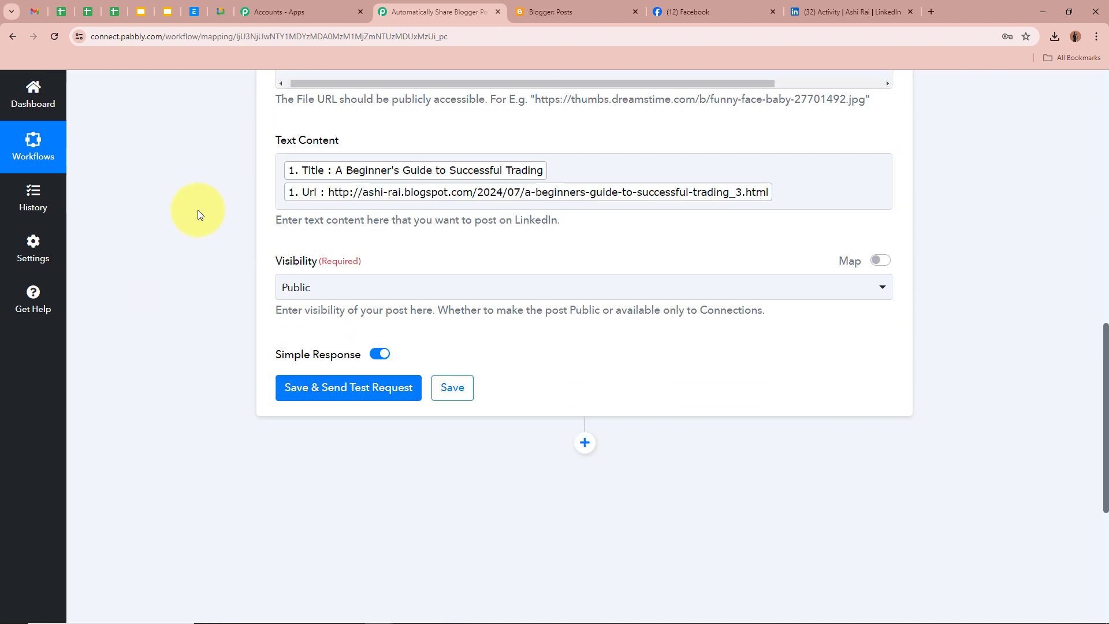
scroll(198, 214, "down", 3)
left_click(353, 242)
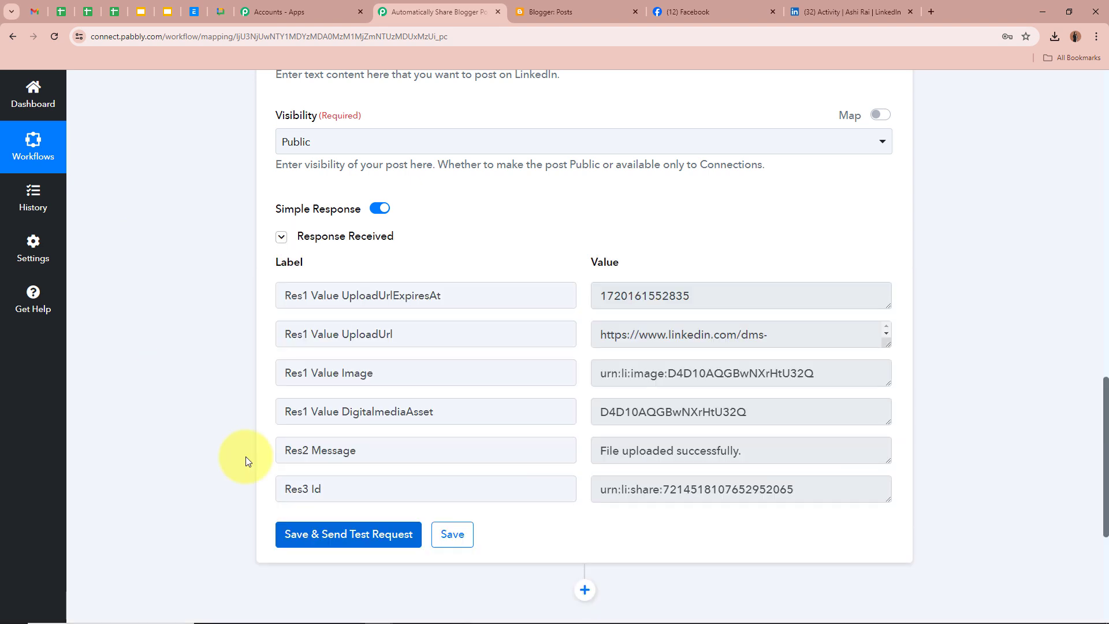
Examine the Res2 Message entry and its value in the LinkedIn test response.
left_click_drag(370, 450, 247, 437)
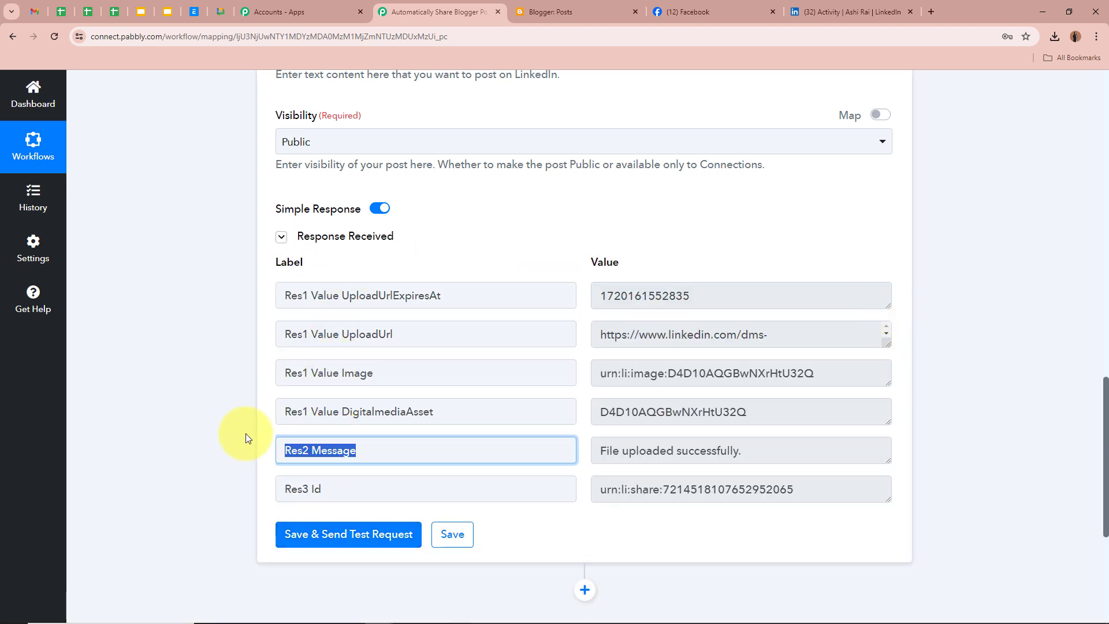
left_click_drag(777, 450, 227, 361)
left_click(144, 340)
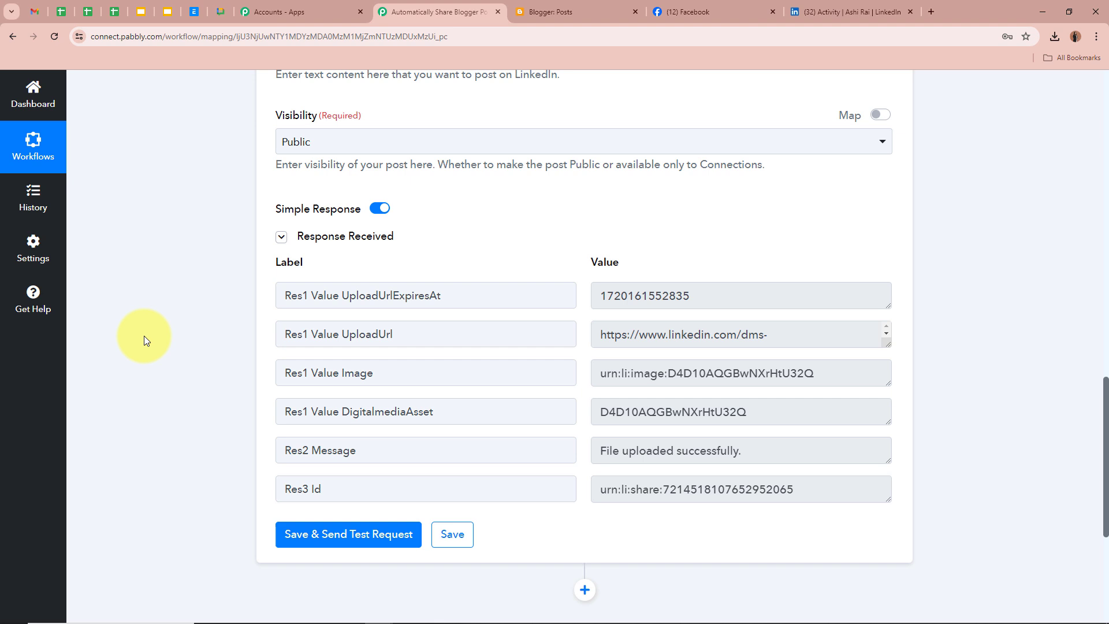
Switch to LinkedIn and reload the profile's activity page to examine the newest post's title and image.
left_click(872, 7)
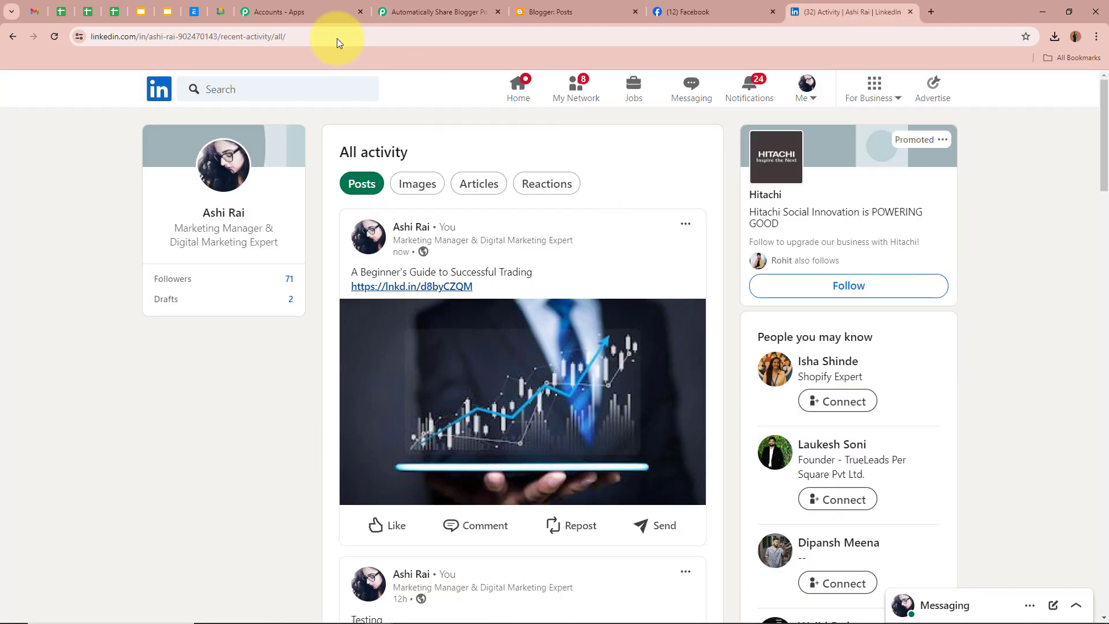
left_click(51, 35)
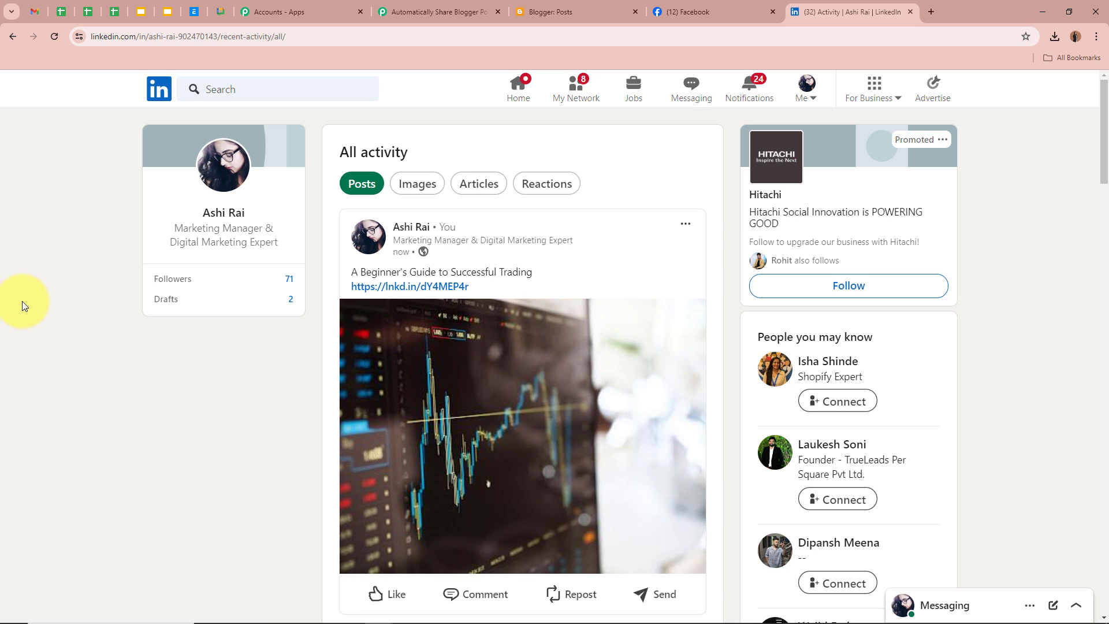
left_click_drag(357, 270, 564, 272)
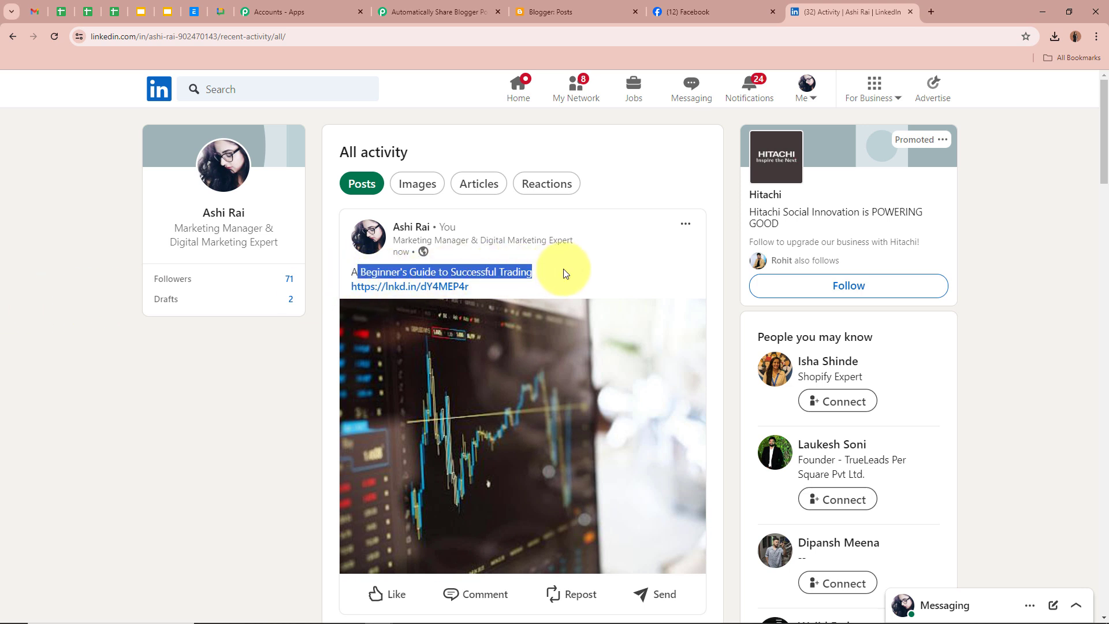
left_click(565, 273)
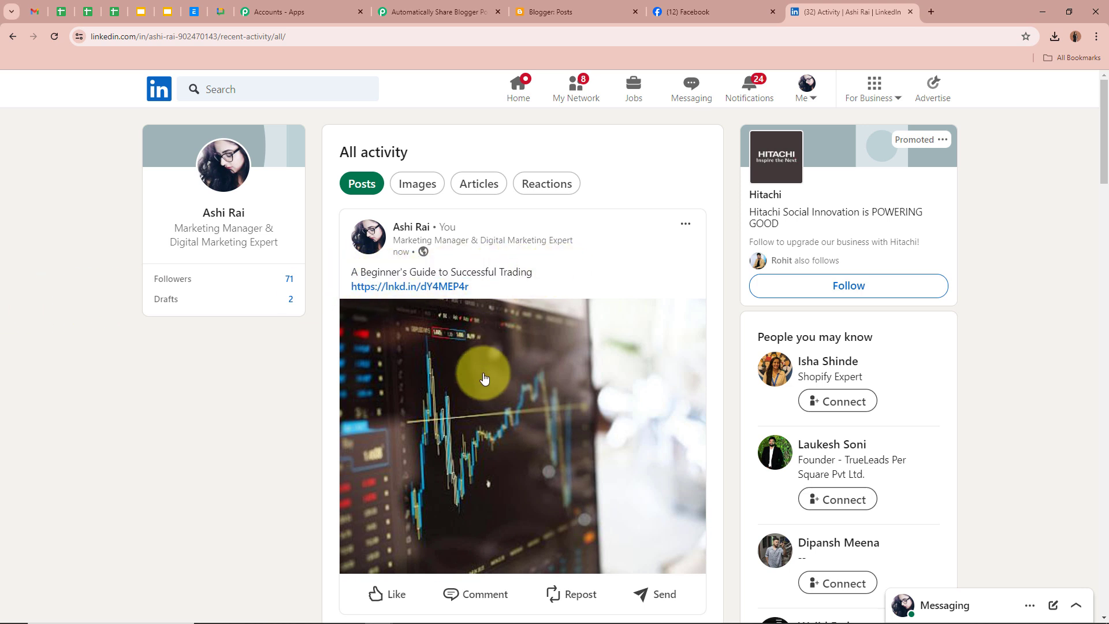
Follow the newest LinkedIn post's blog link, skim the article and close it, and return to the Pabbly Connect workflow.
left_click(419, 289)
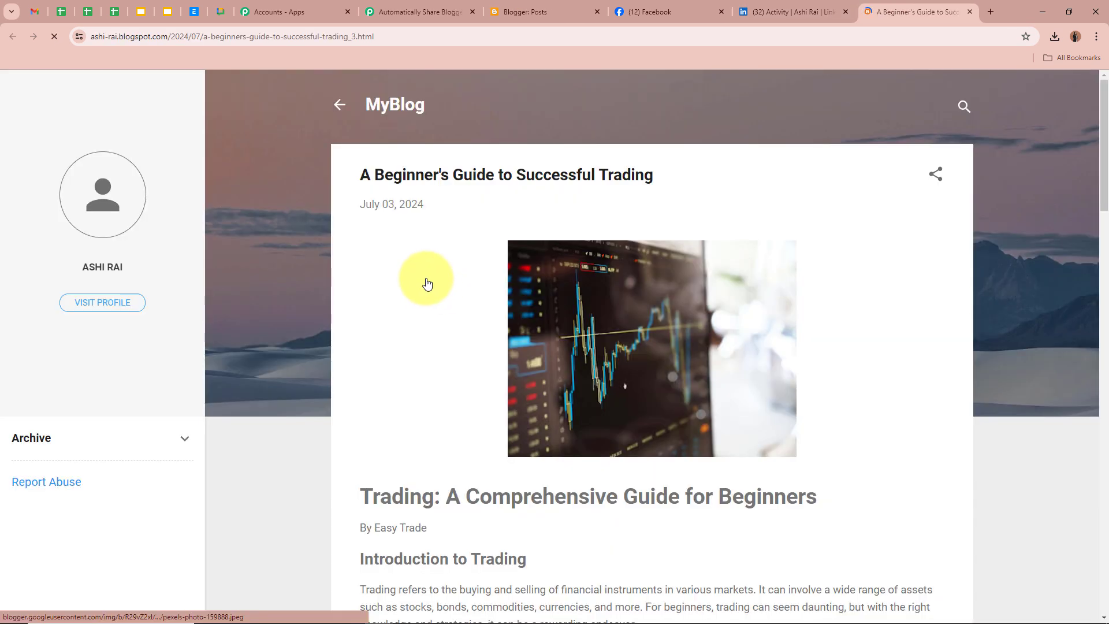
scroll(500, 199, "down", 10)
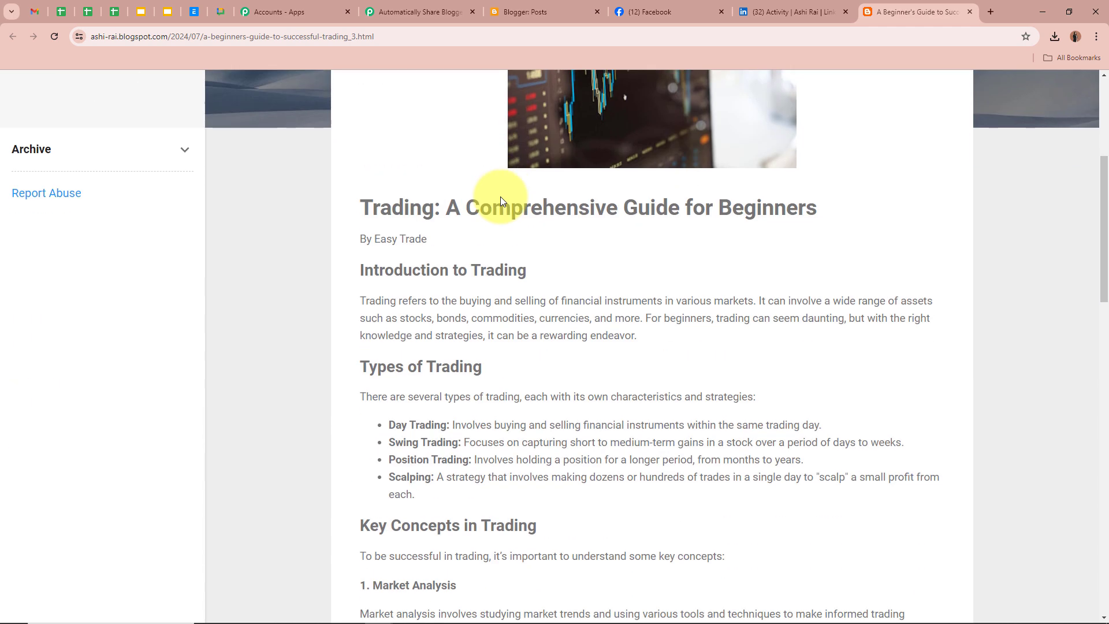
scroll(500, 199, "up", 7)
left_click(969, 12)
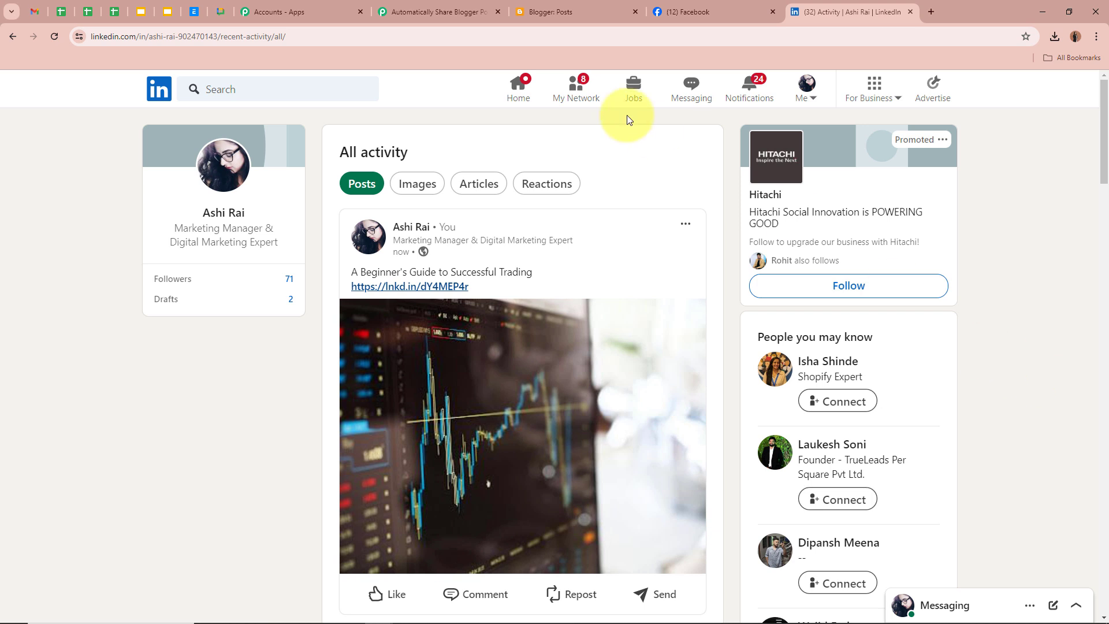
left_click(438, 12)
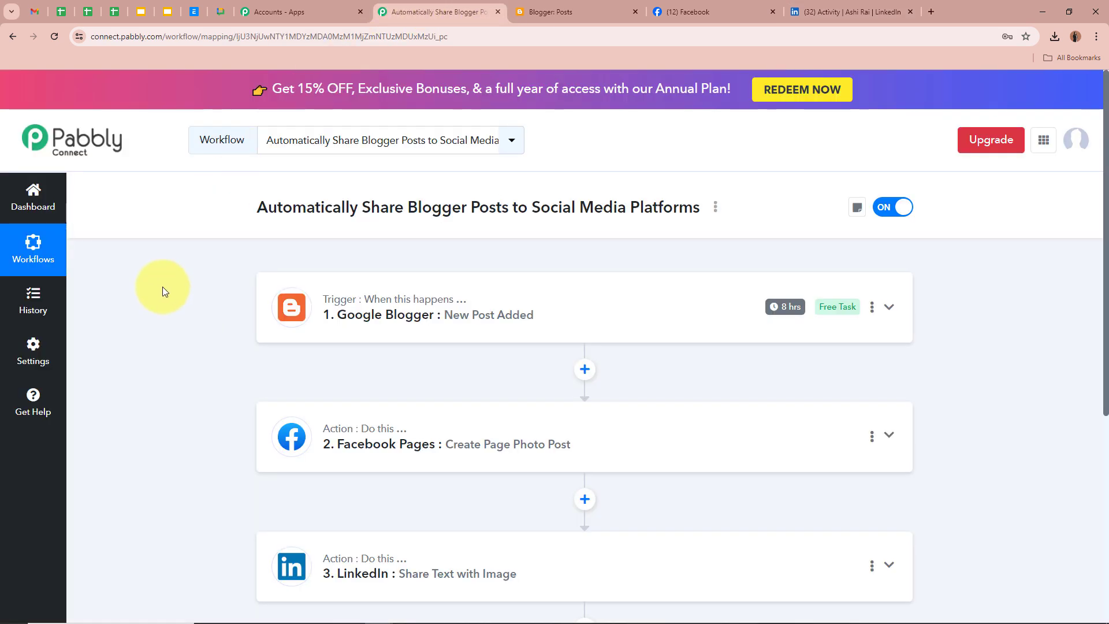